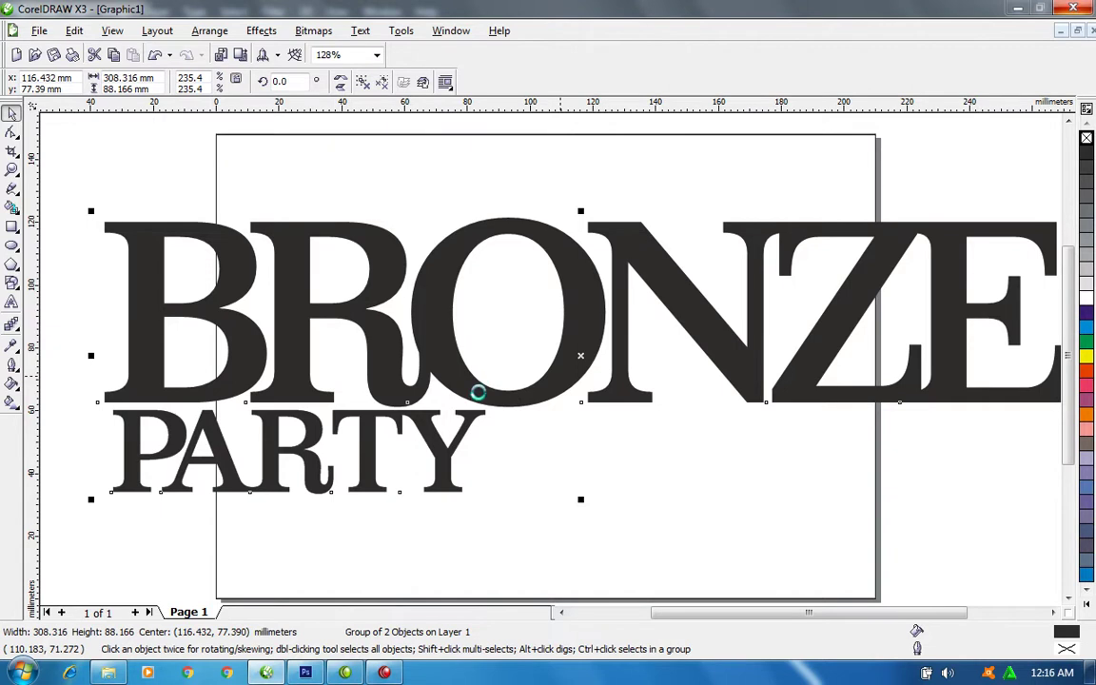
Export the selected BRONZE PARTY text to the Desktop as Graphic1 in PSD format at 300 dpi with a transparent background.
{"action": "key", "text": "ctrl+e"}
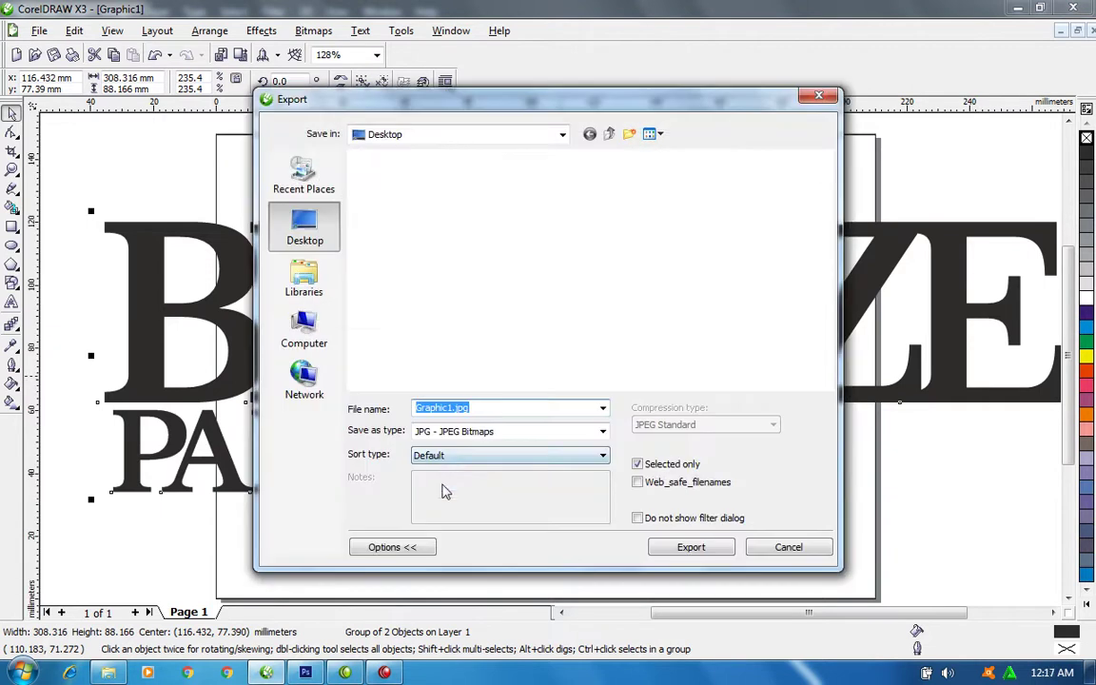
{"action": "left_click", "coordinate": [602, 431]}
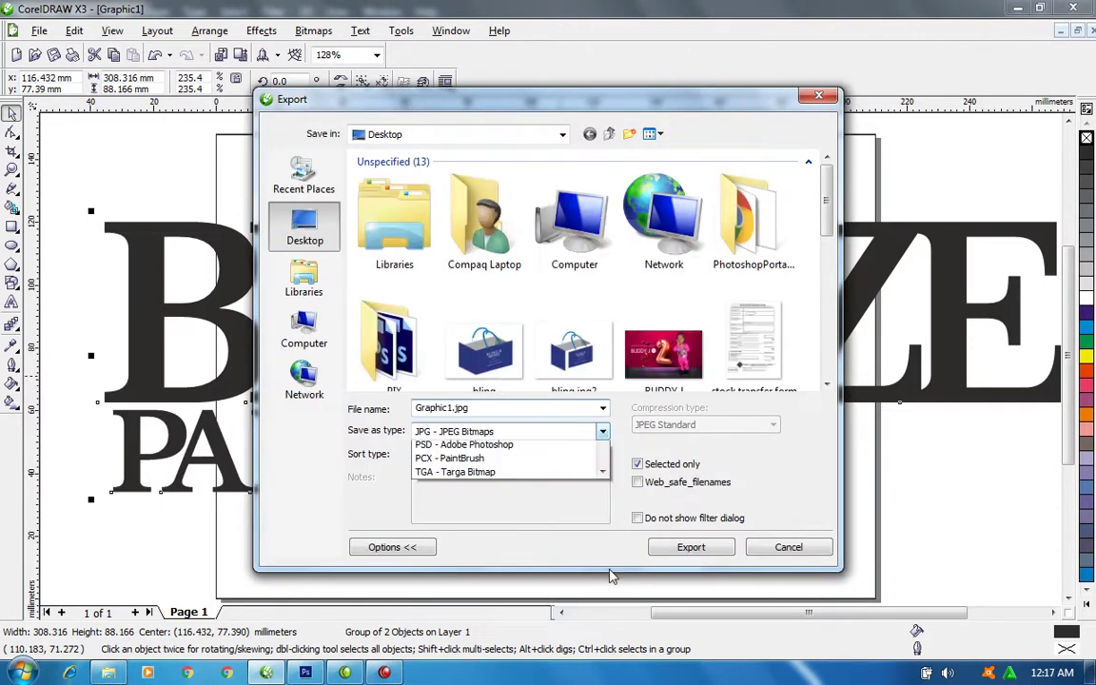
{"action": "left_click", "coordinate": [509, 544]}
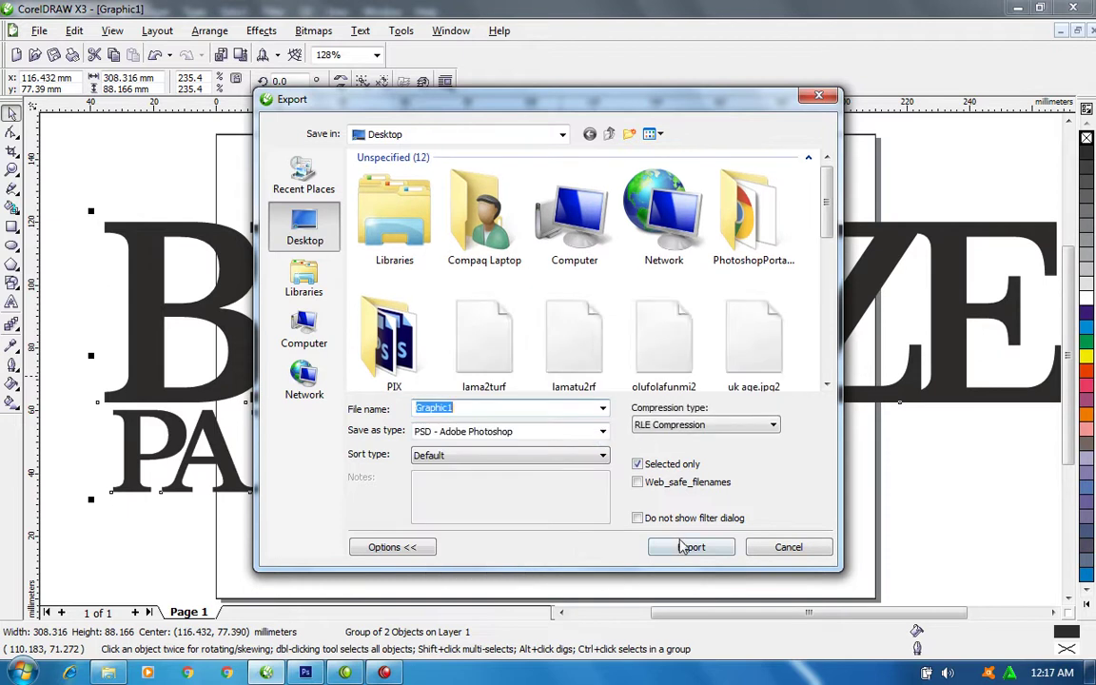
{"action": "key", "text": "Return"}
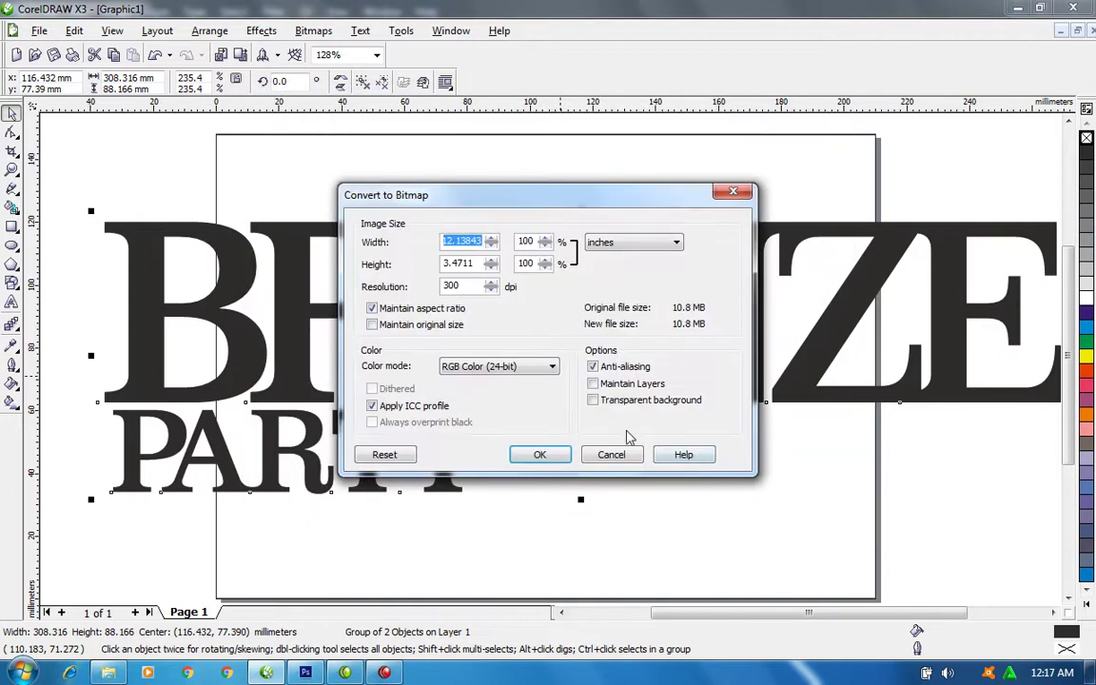
{"action": "left_click", "coordinate": [591, 400]}
{"action": "left_click", "coordinate": [538, 455]}
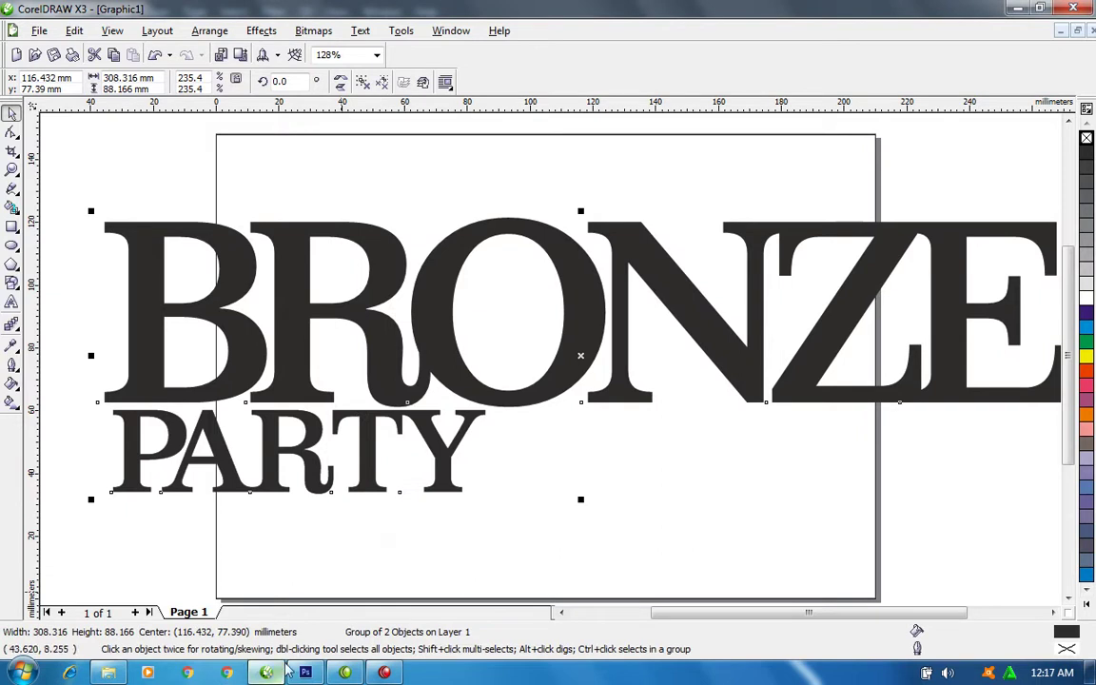
Switch to Photoshop and open the contents of the "Your design here" smart object, updating its text layers.
{"action": "left_click", "coordinate": [307, 674]}
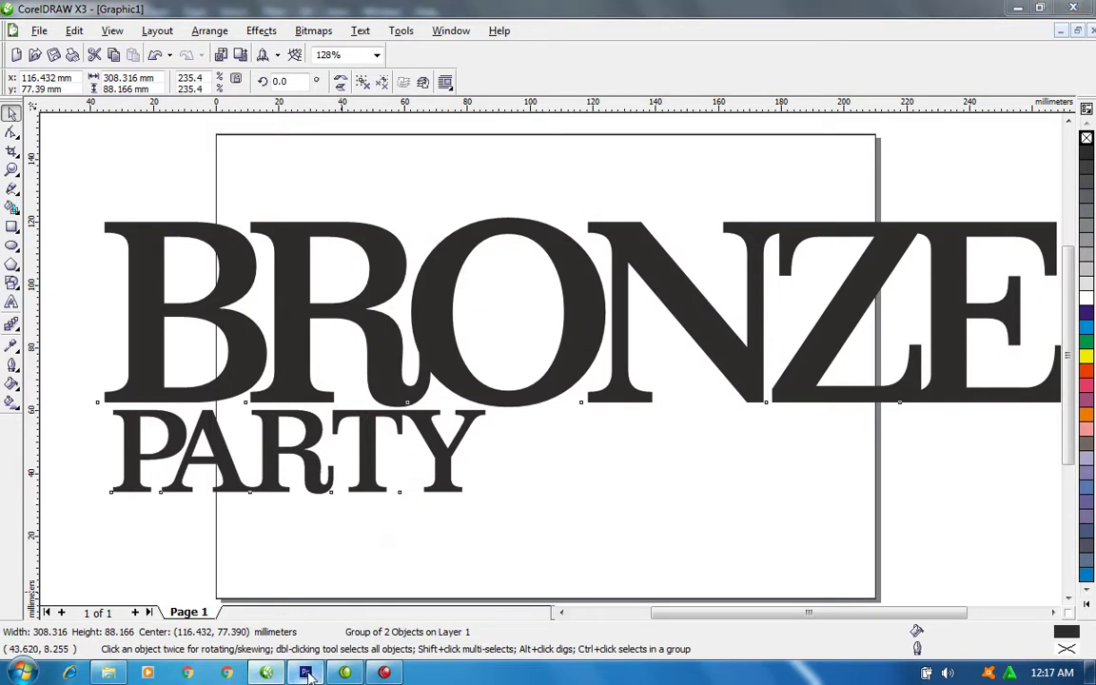
{"action": "left_click", "coordinate": [1017, 9]}
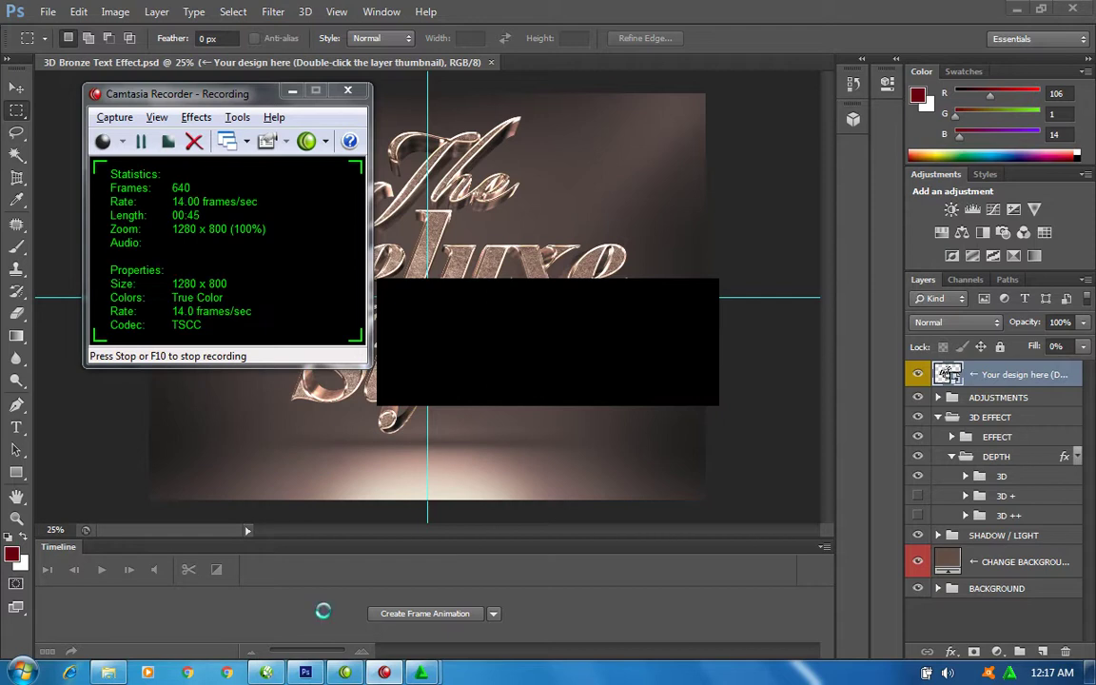
{"action": "left_click", "coordinate": [305, 672]}
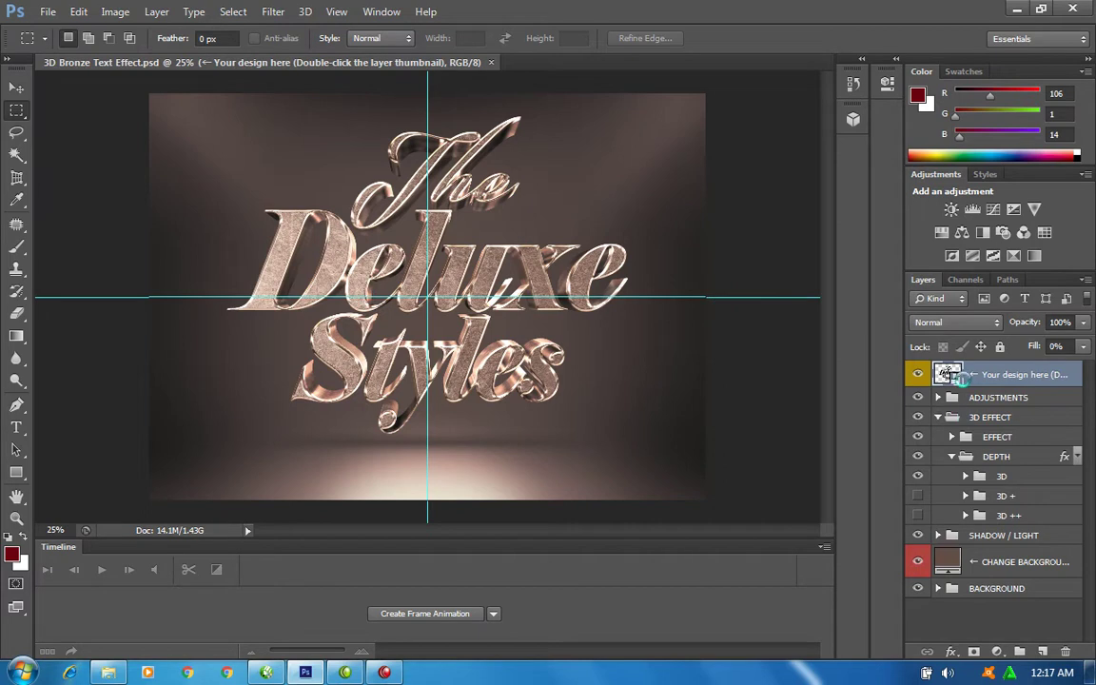
{"action": "double_click", "coordinate": [947, 373]}
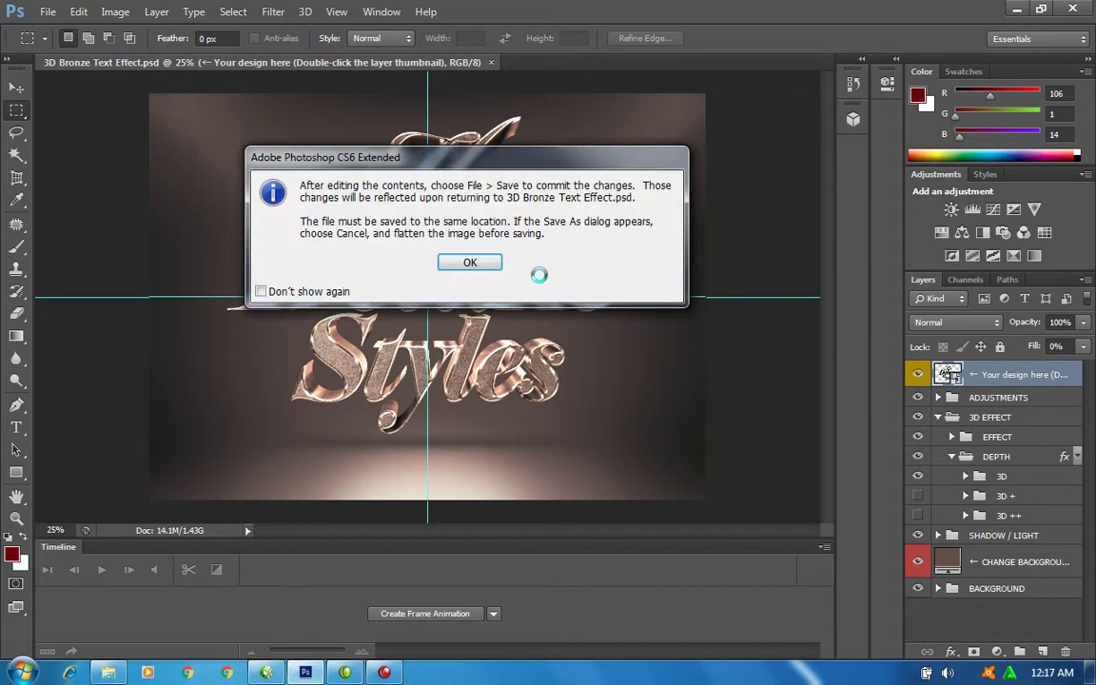
{"action": "left_click", "coordinate": [489, 272]}
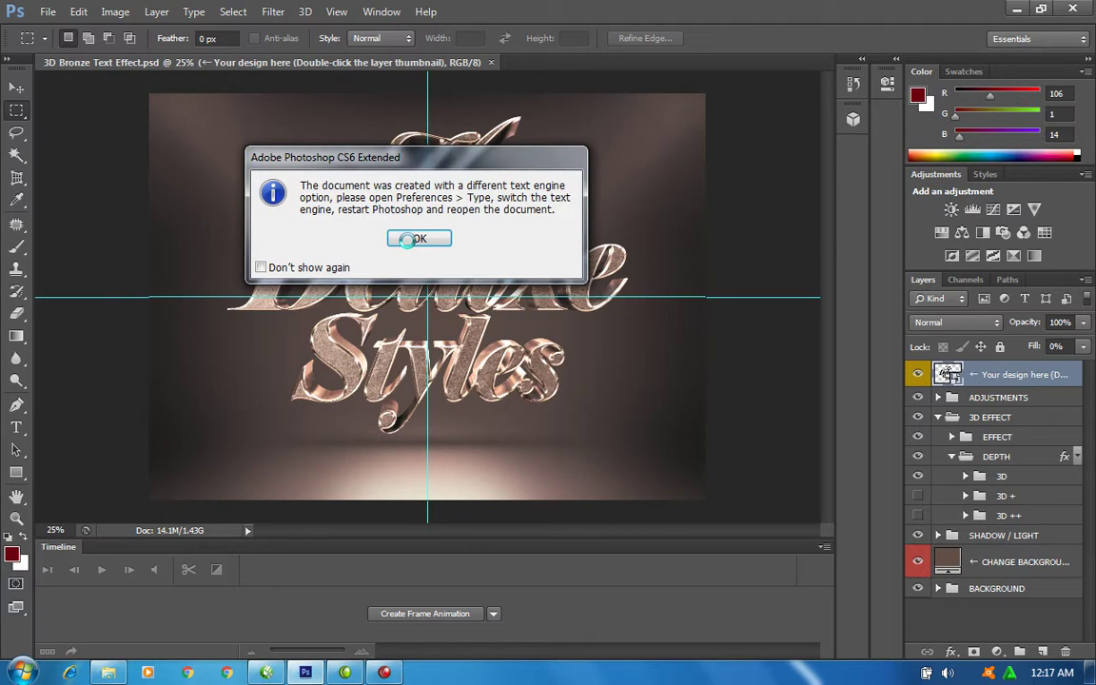
{"action": "left_click", "coordinate": [407, 239]}
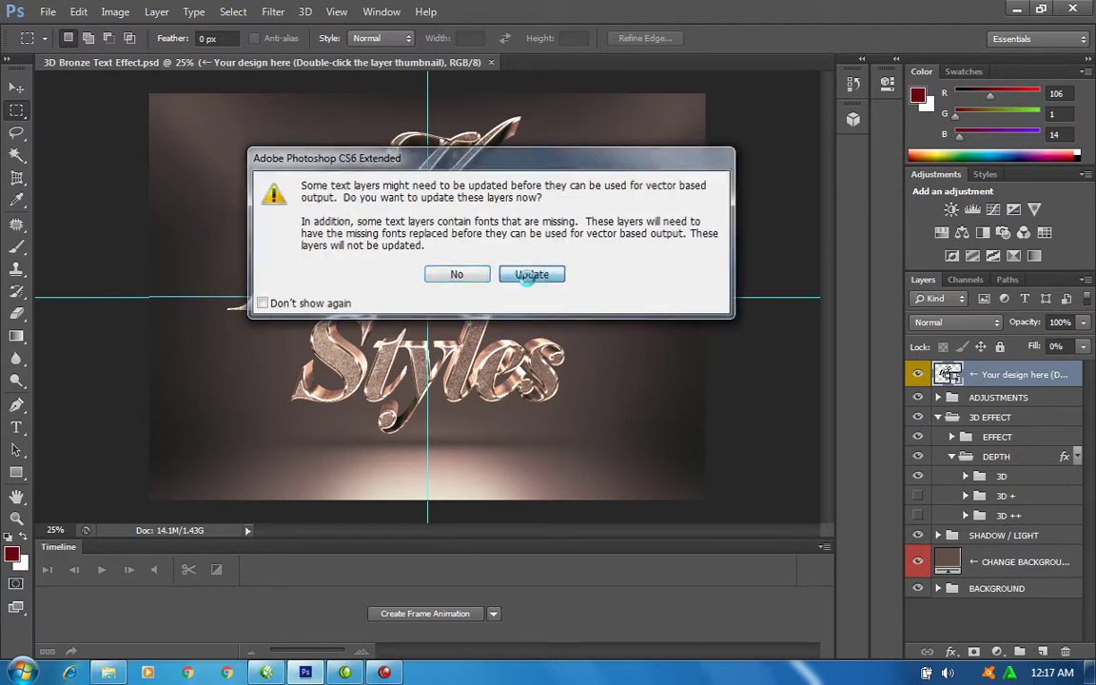
{"action": "left_click", "coordinate": [530, 274]}
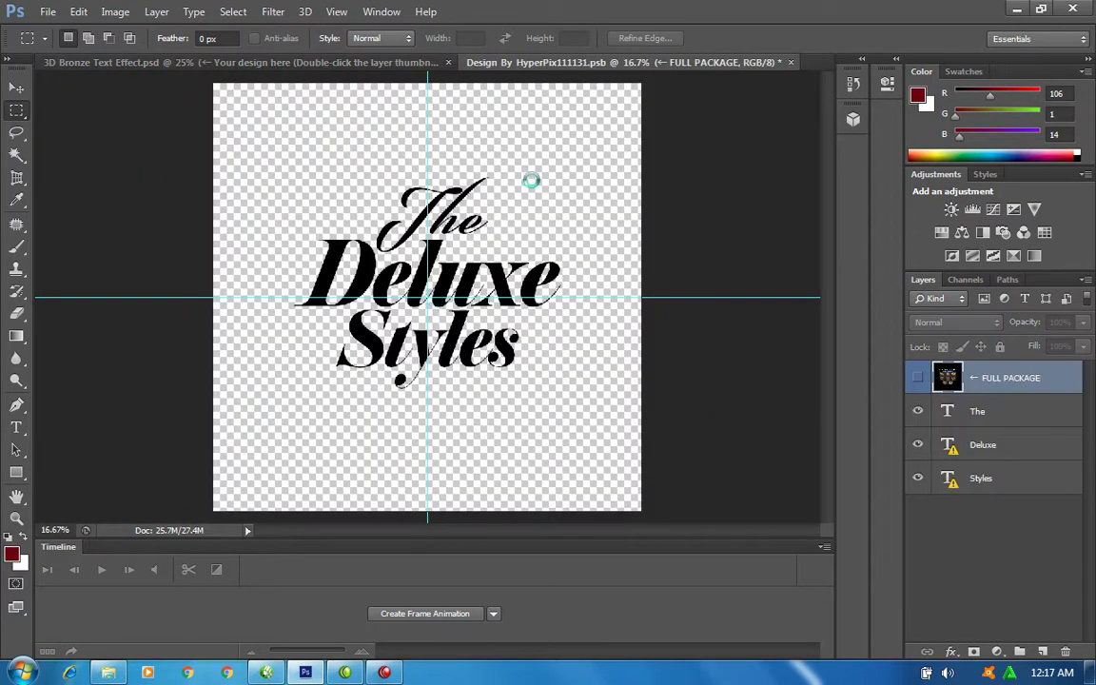
Place Graphic1 from the Desktop into the smart object document and shrink it to about 77% width around its centre.
{"action": "left_click", "coordinate": [47, 11]}
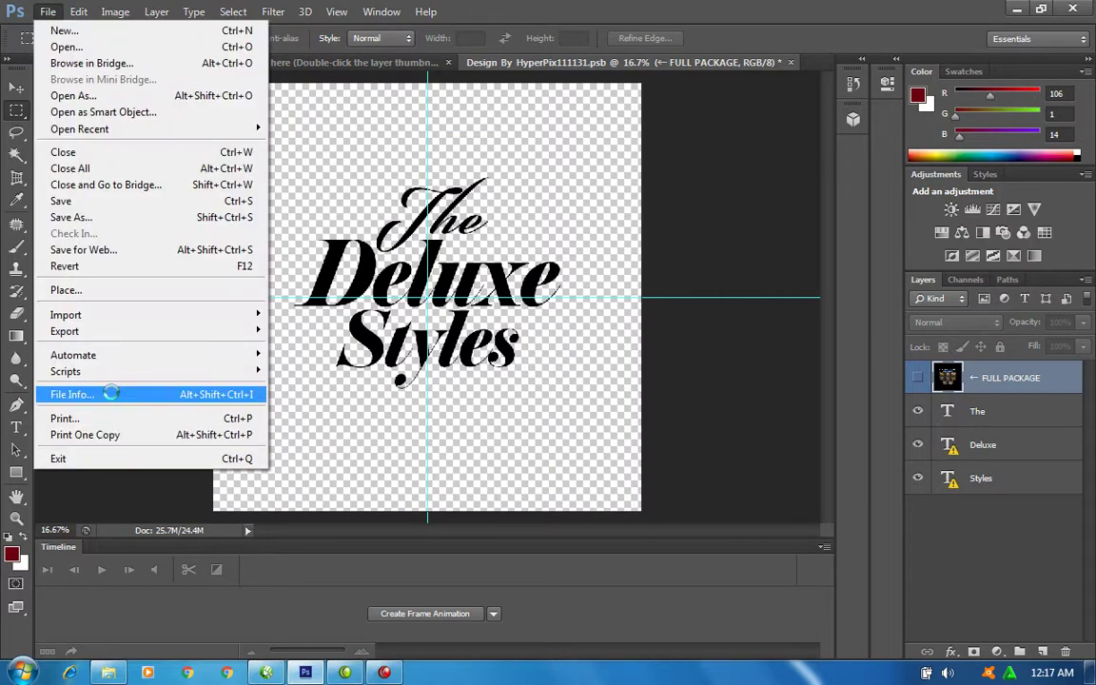
{"action": "left_click", "coordinate": [81, 289]}
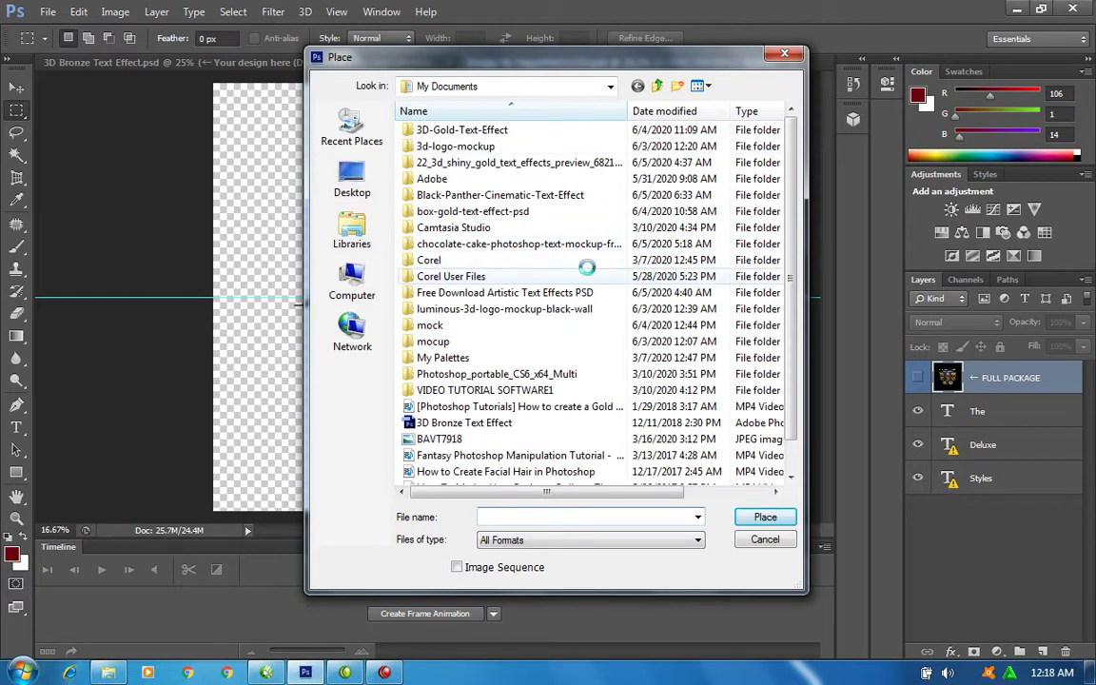
{"action": "left_click", "coordinate": [351, 178]}
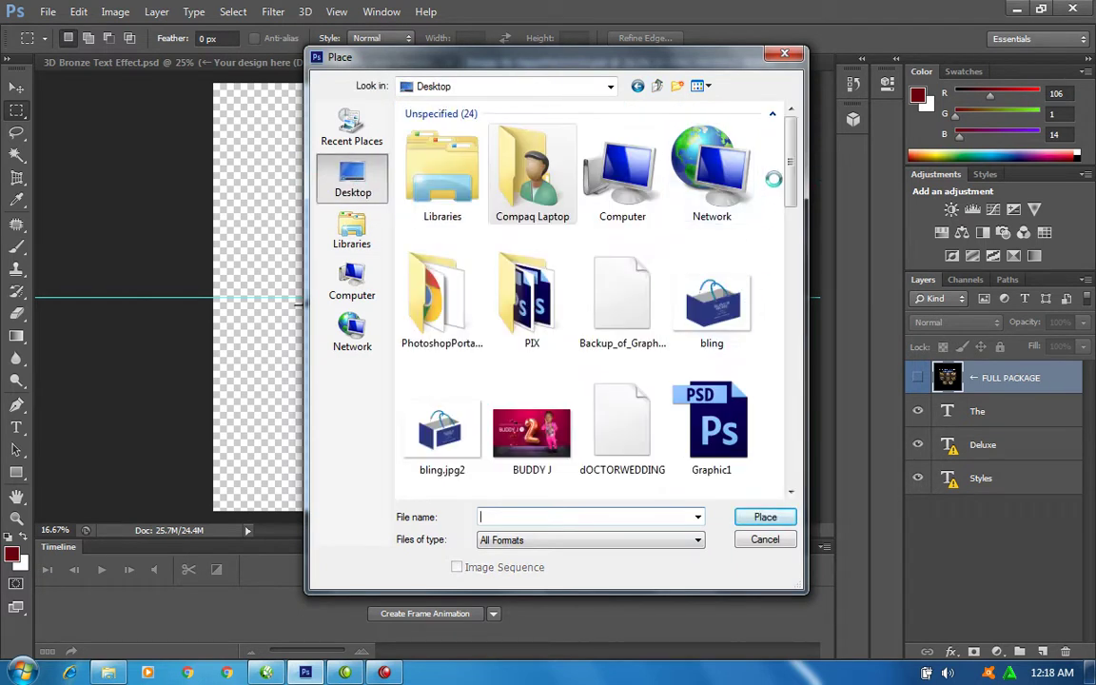
{"action": "left_click_drag", "start_coordinate": [785, 172], "coordinate": [783, 445]}
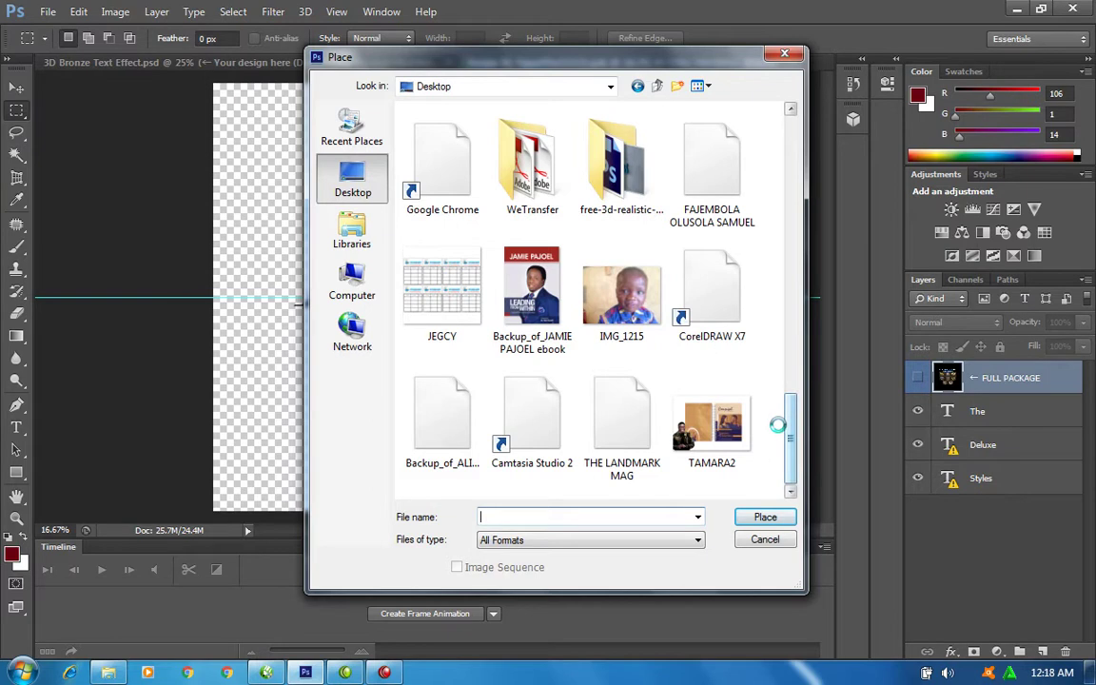
{"action": "left_click_drag", "start_coordinate": [788, 435], "coordinate": [786, 231]}
{"action": "left_click", "coordinate": [711, 426]}
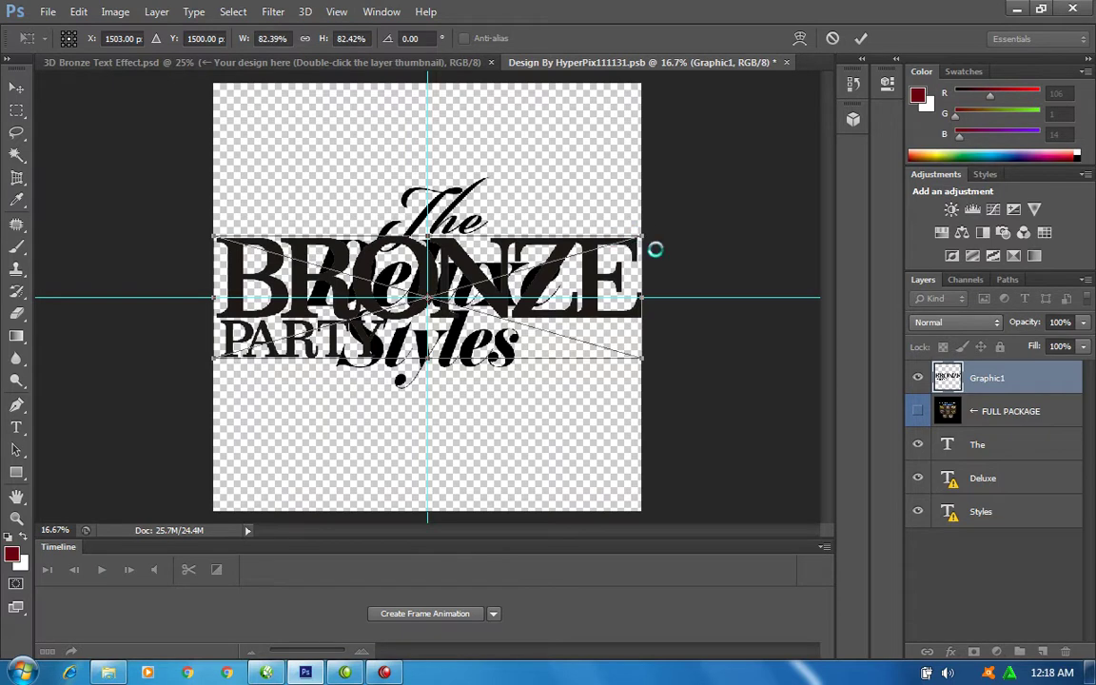
{"action": "left_click_drag", "start_coordinate": [641, 237], "coordinate": [626, 252]}
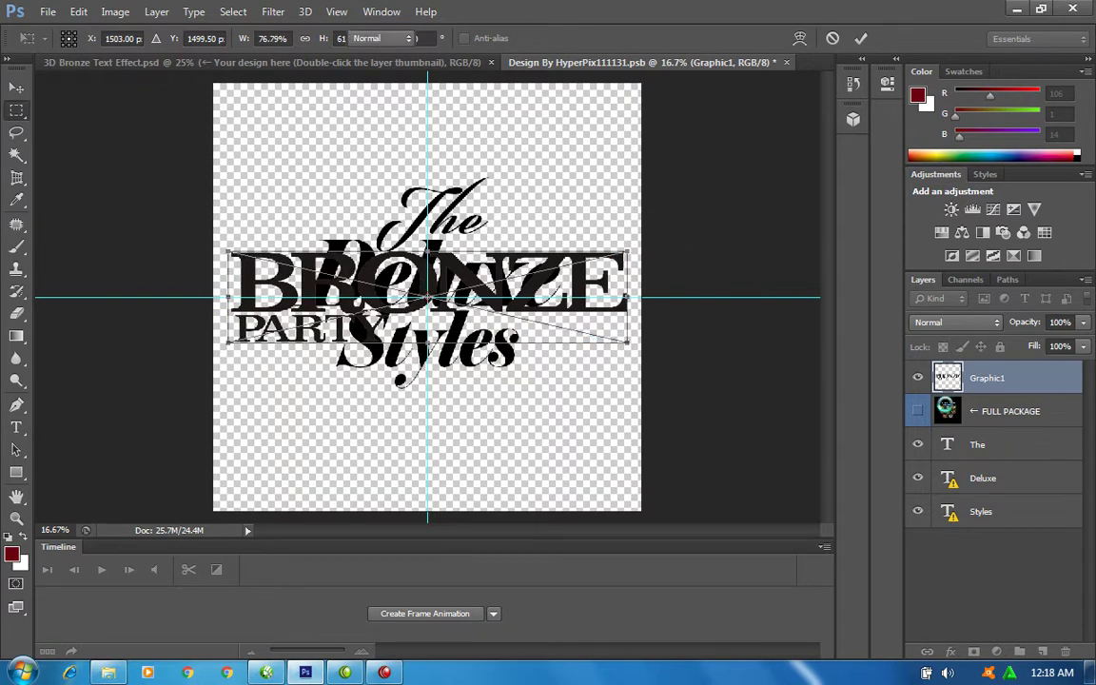
Hide the The, Deluxe and Styles text layers, then close the smart object document with its changes saved.
{"action": "left_click", "coordinate": [917, 444]}
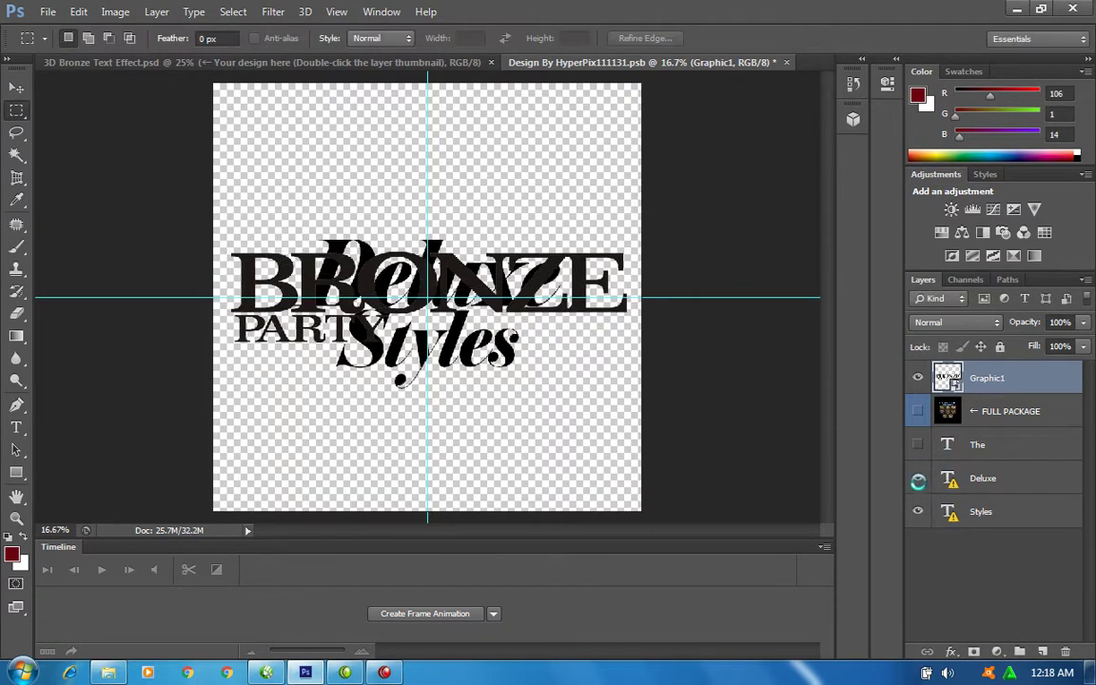
{"action": "left_click", "coordinate": [916, 477]}
{"action": "left_click", "coordinate": [917, 511]}
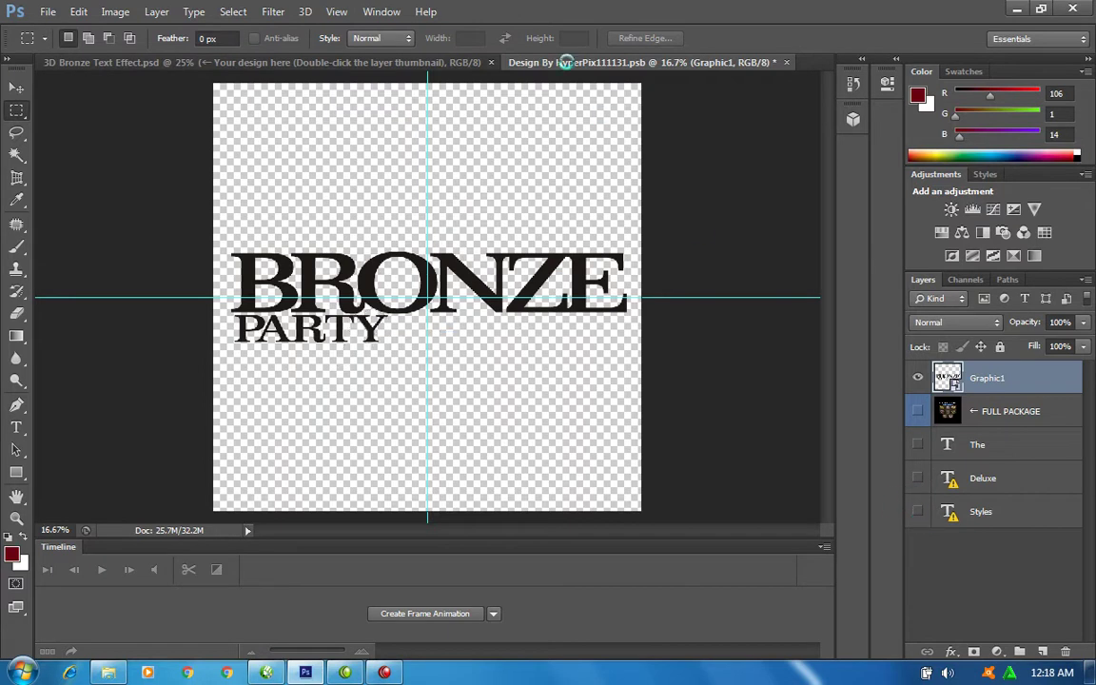
{"action": "left_click", "coordinate": [786, 62]}
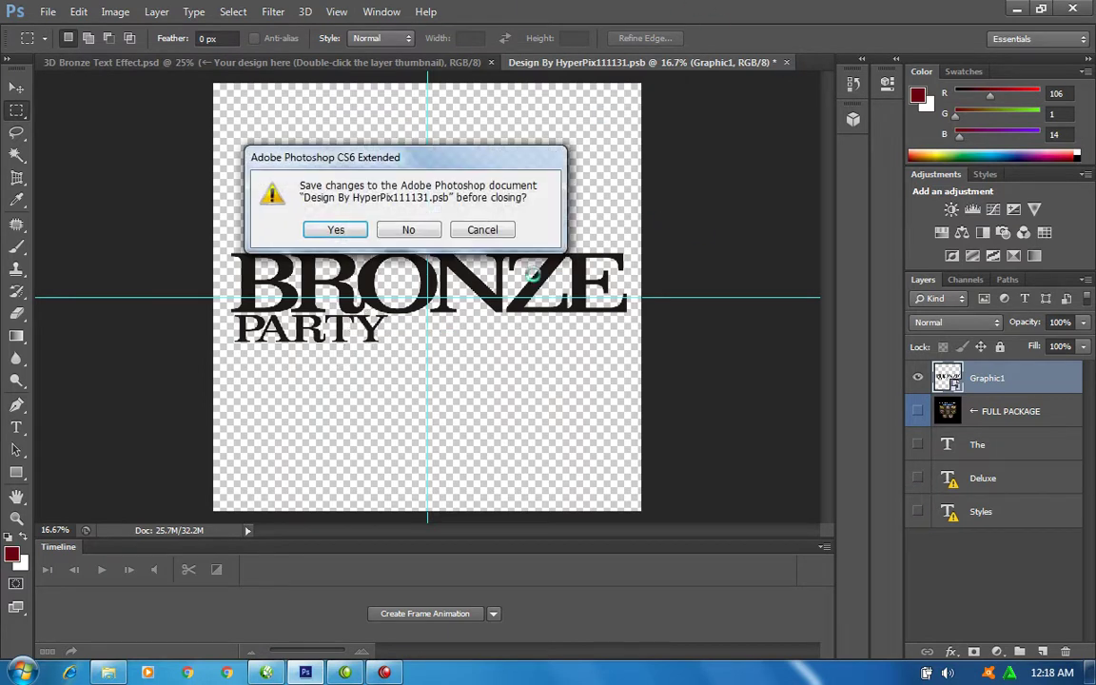
{"action": "left_click", "coordinate": [338, 227]}
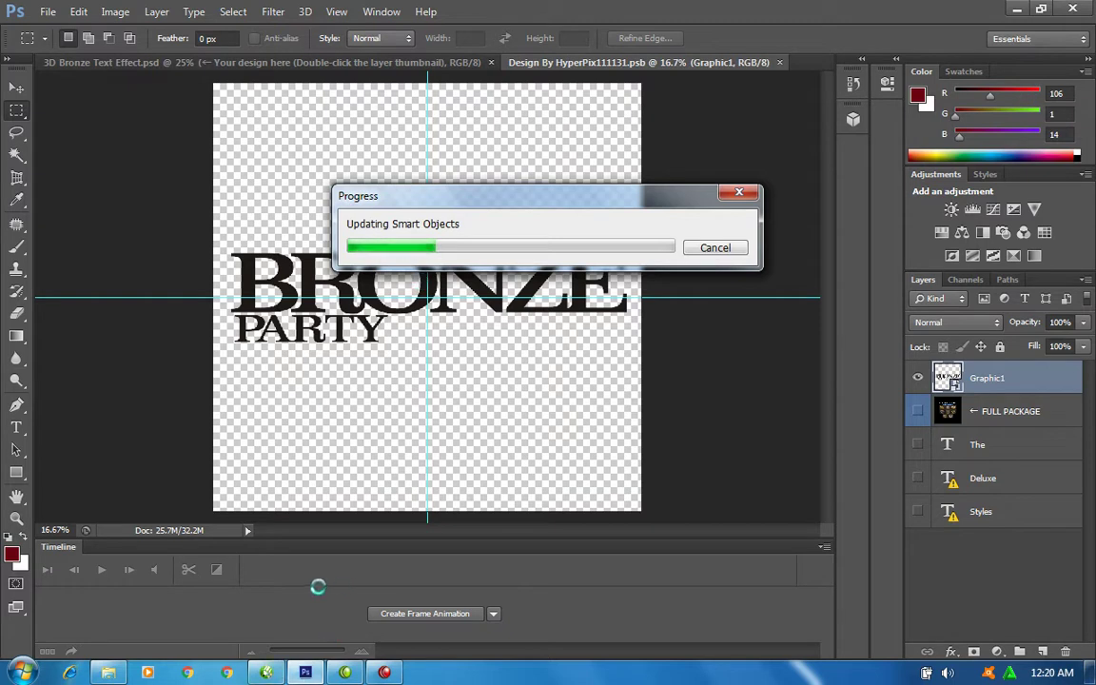
Switch to CorelDRAW, shrink the BRONZE PARTY text to about 86 mm wide and move it inside the page's left half.
{"action": "left_click", "coordinate": [266, 673]}
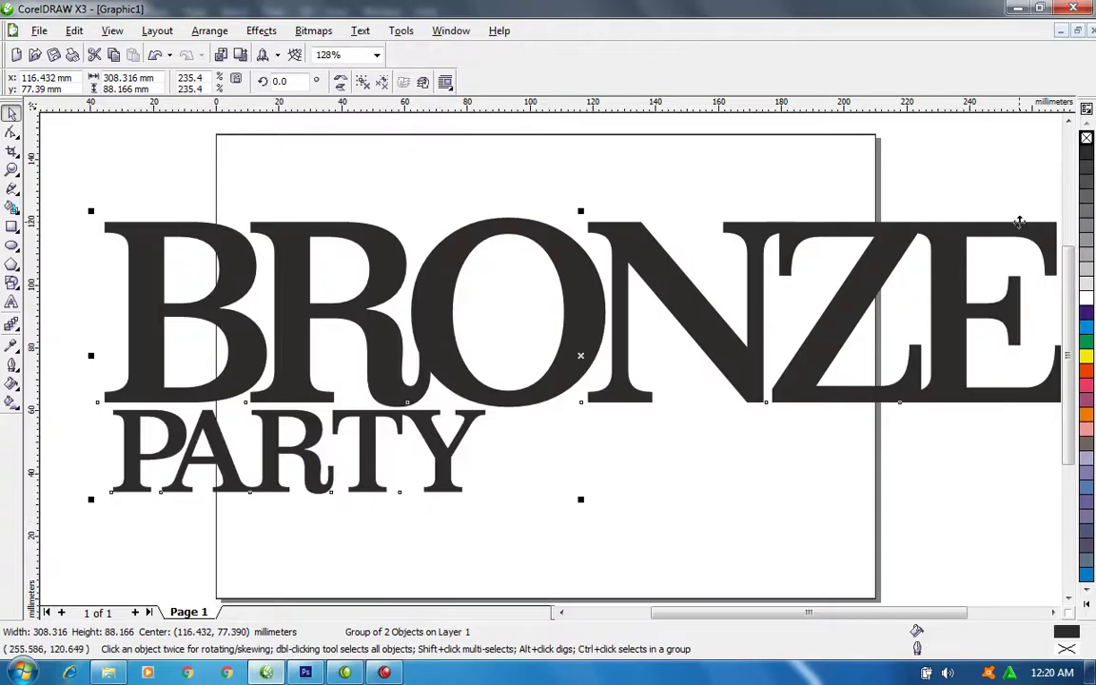
{"action": "key", "text": "F3"}
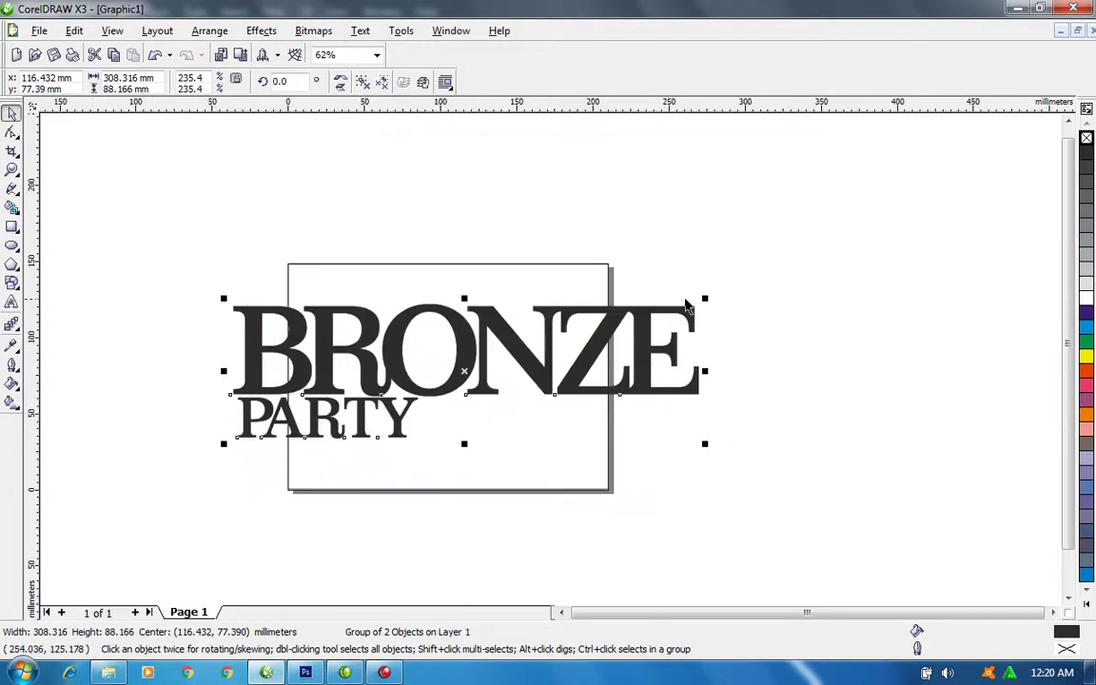
{"action": "left_click_drag", "start_coordinate": [704, 297], "coordinate": [532, 300]}
{"action": "left_click_drag", "start_coordinate": [526, 366], "coordinate": [438, 354]}
Import the Ferrari shield image and car-png-transparent-4 from the PIX folder search results into the drawing.
{"action": "left_click", "coordinate": [112, 673]}
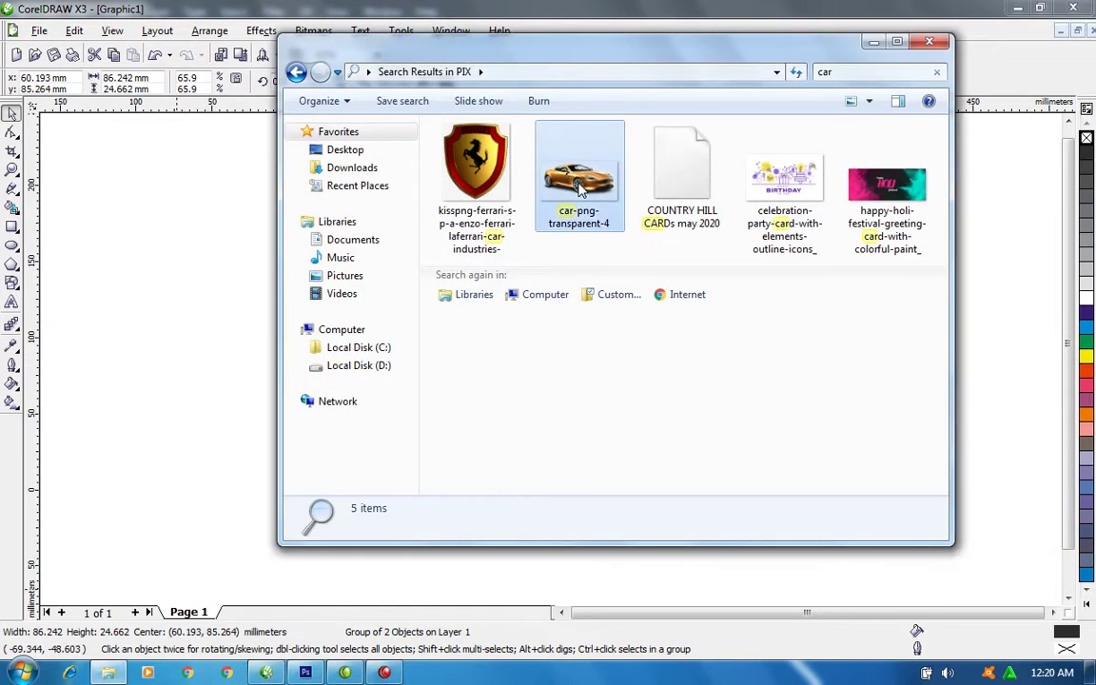
{"action": "left_click", "coordinate": [518, 173]}
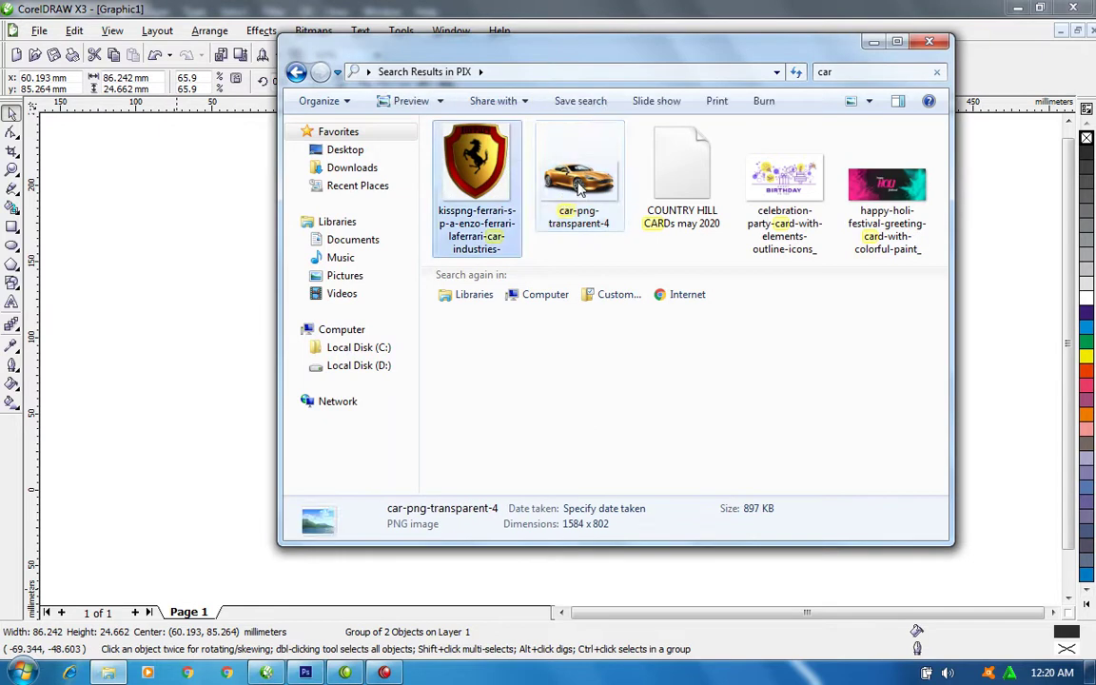
{"action": "left_click", "coordinate": [585, 190], "text": "ctrl"}
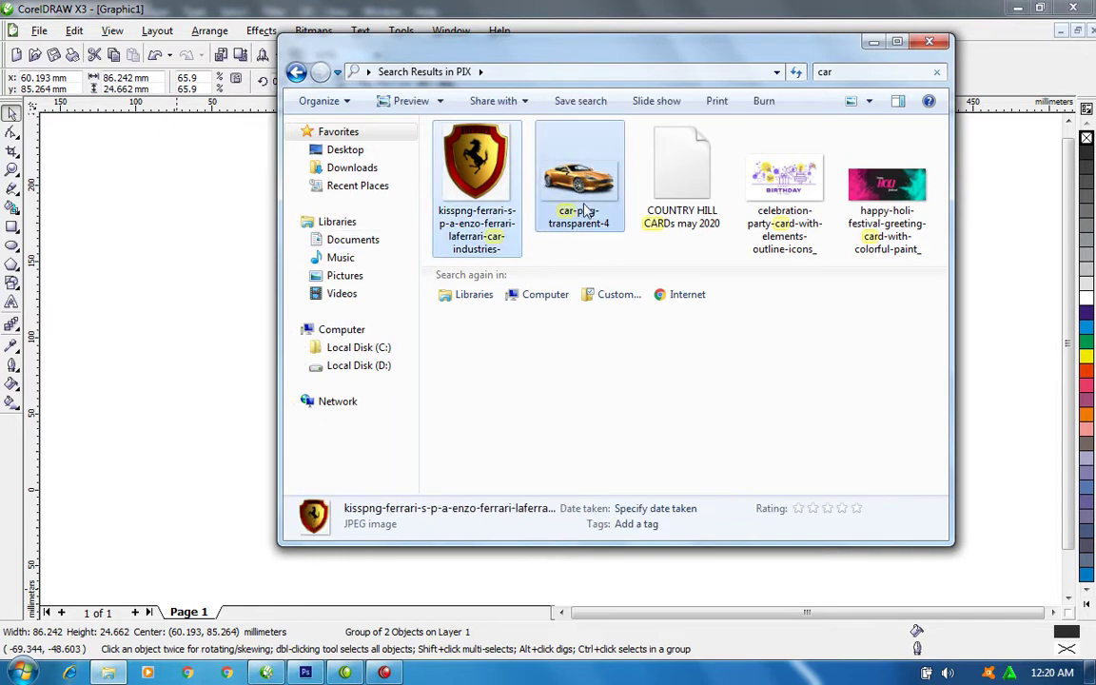
{"action": "left_click_drag", "start_coordinate": [190, 394], "coordinate": [189, 386]}
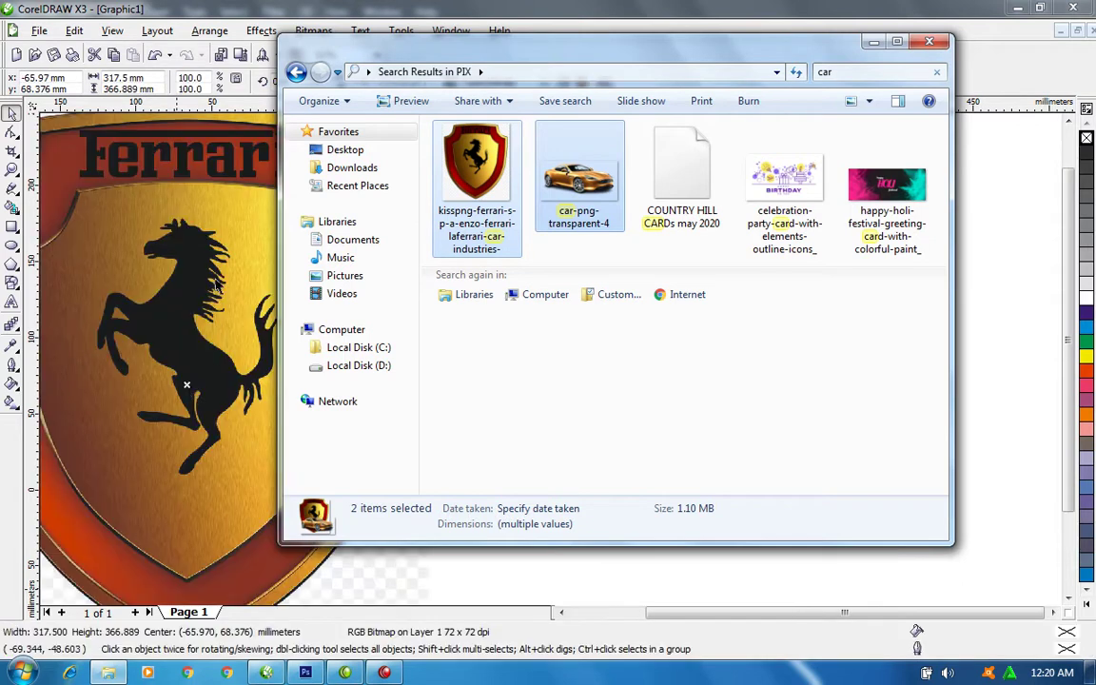
Shrink the Ferrari shield around its centre and scale the car image down to about 145 mm wide.
{"action": "left_click", "coordinate": [187, 390]}
{"action": "scroll", "coordinate": [552, 367], "scroll_direction": "down", "scroll_amount": 2}
{"action": "scroll", "coordinate": [552, 366], "scroll_direction": "down", "scroll_amount": 2}
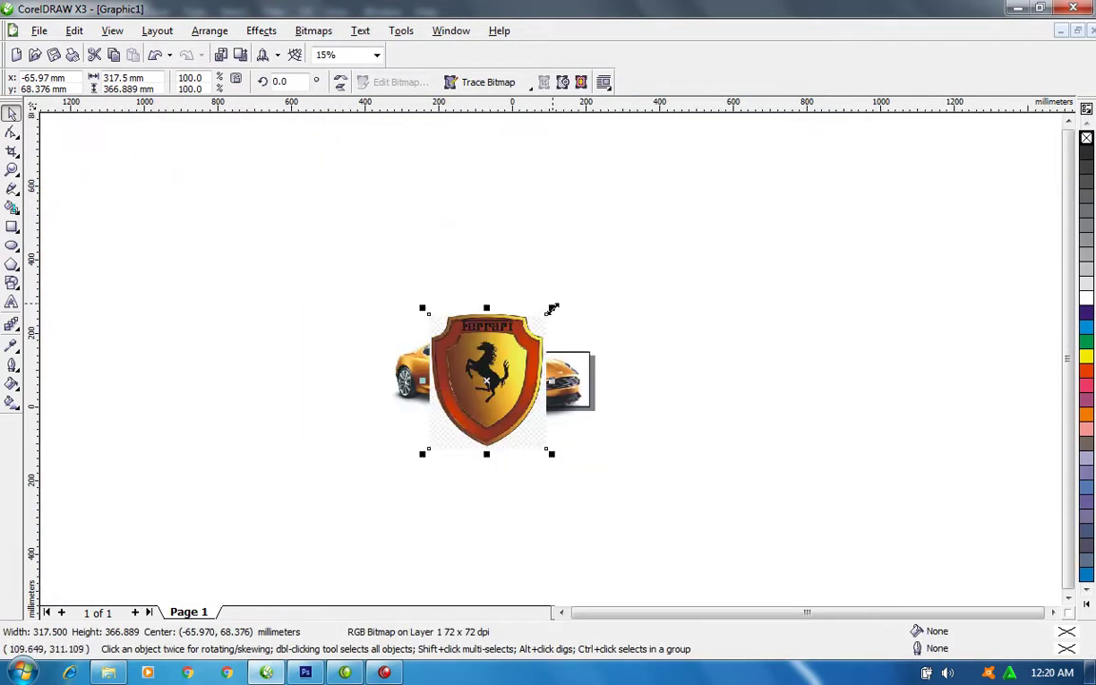
{"action": "left_click_drag", "start_coordinate": [554, 307], "coordinate": [501, 364]}
{"action": "left_click", "coordinate": [570, 391]}
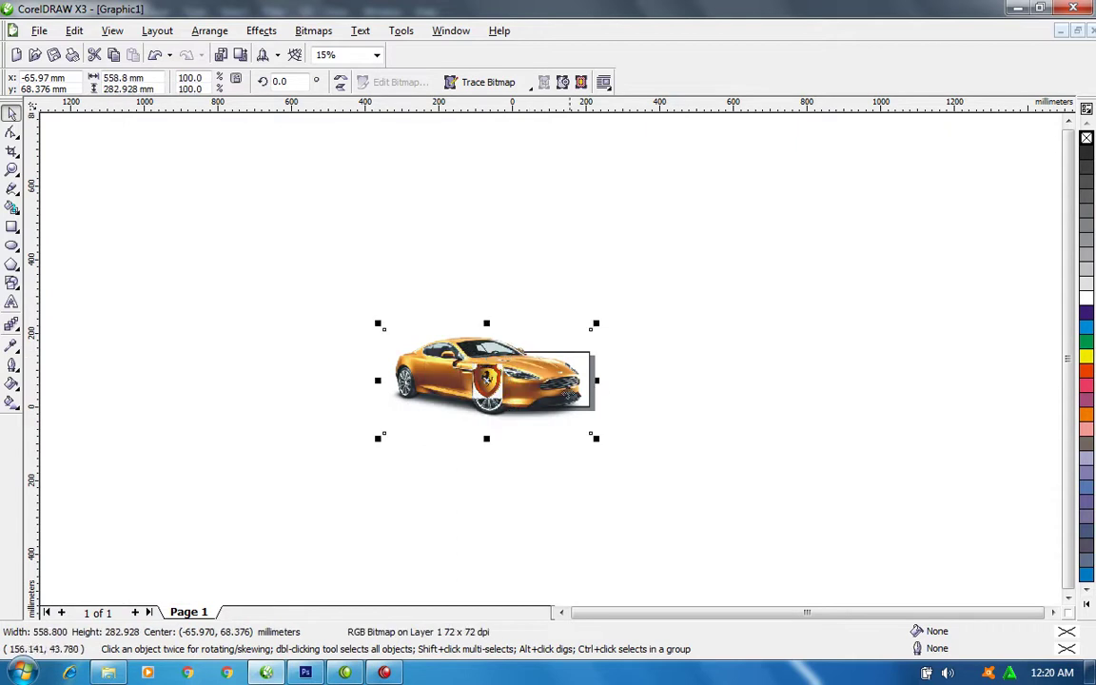
{"action": "left_click_drag", "start_coordinate": [378, 324], "coordinate": [458, 362]}
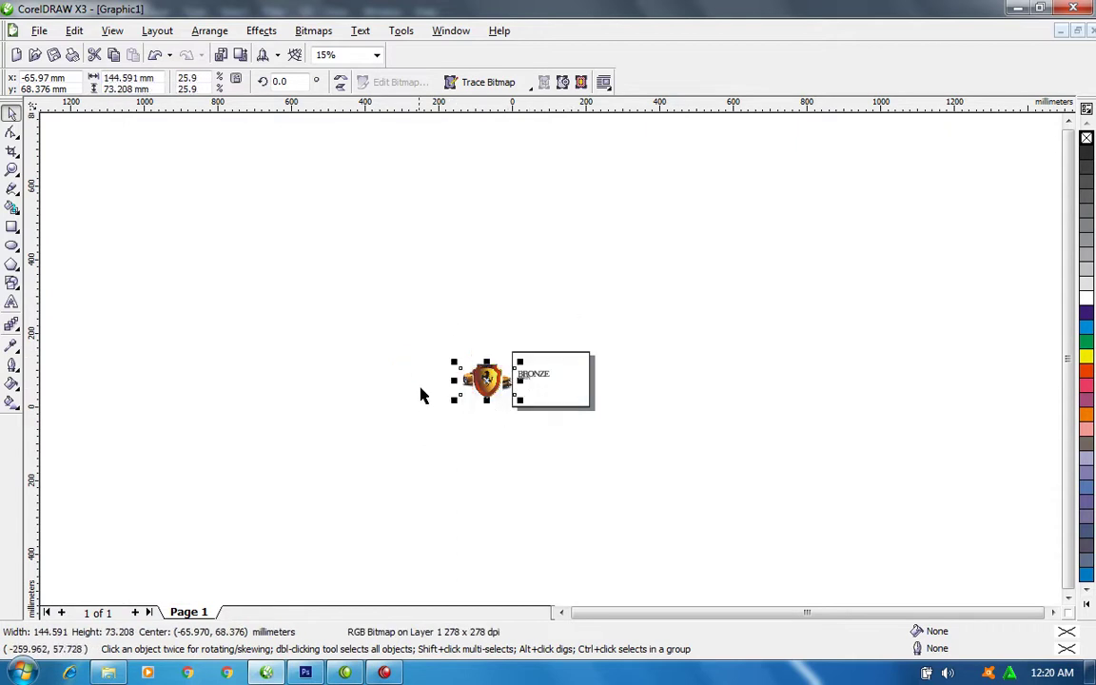
Move the car image beside the BRONZE PARTY text over the page's right edge and mirror it horizontally.
{"action": "key", "text": "F2"}
{"action": "left_click_drag", "start_coordinate": [408, 305], "coordinate": [677, 440]}
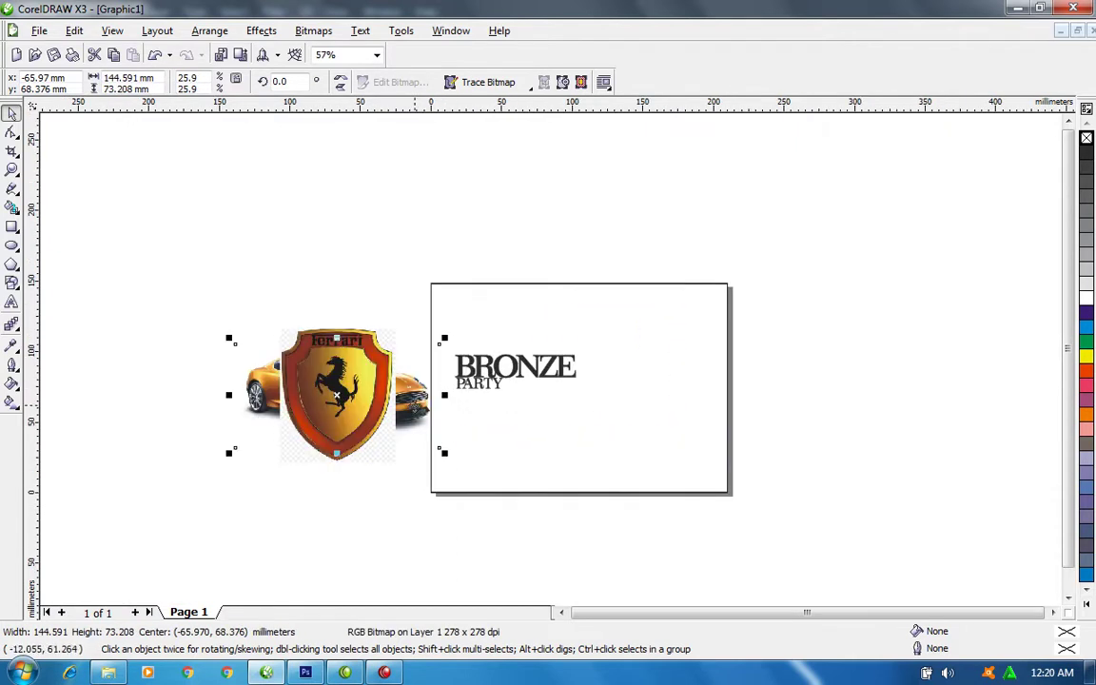
{"action": "left_click_drag", "start_coordinate": [412, 405], "coordinate": [745, 398]}
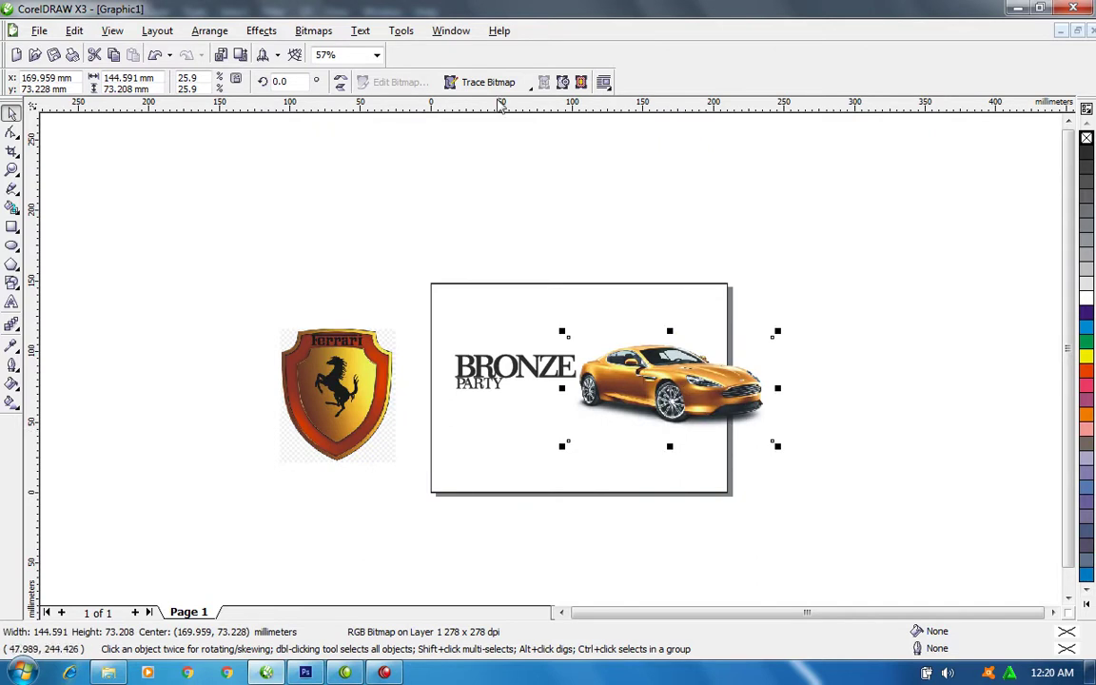
{"action": "left_click", "coordinate": [340, 80]}
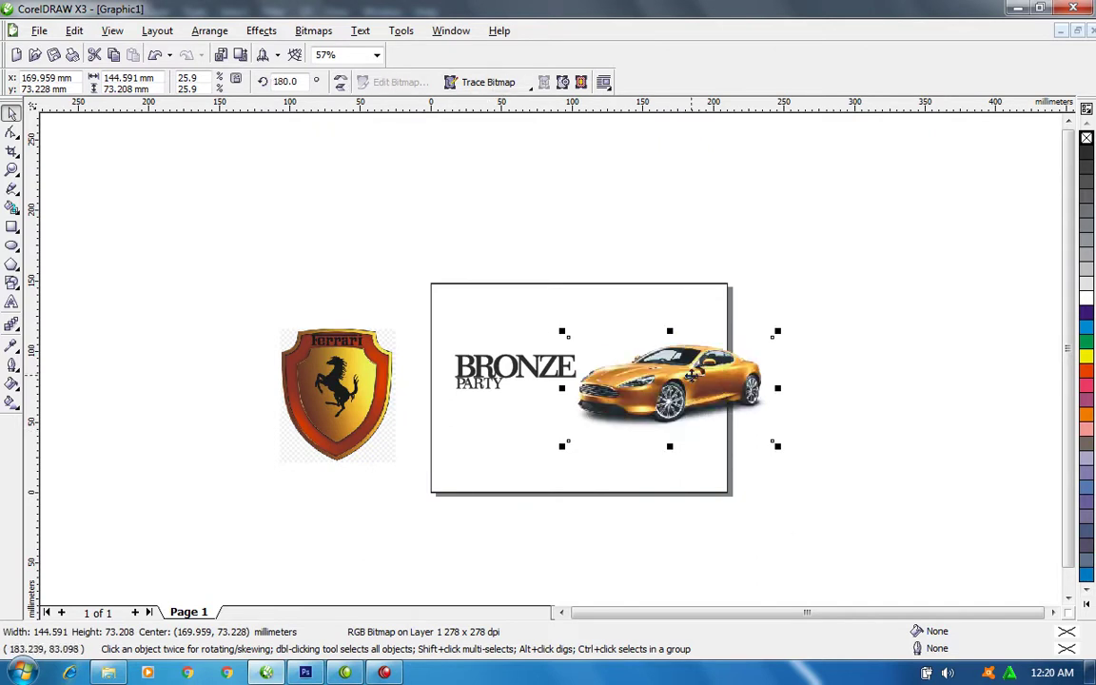
PowerClip the car image inside the page-sized rectangle and open the PowerClip's contents for editing.
{"action": "left_click_drag", "start_coordinate": [692, 374], "coordinate": [649, 302]}
{"action": "left_click", "coordinate": [716, 356]}
{"action": "left_click", "coordinate": [578, 348], "text": "ctrl"}
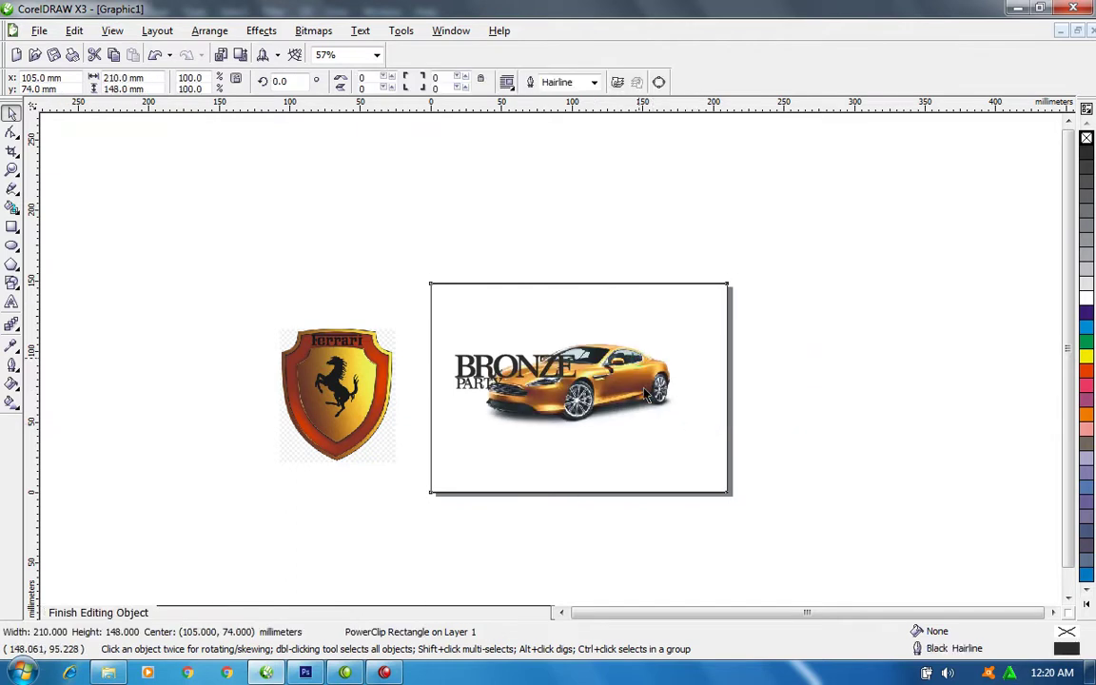
Inside the PowerClip, move the car over the page's right edge and add a smaller duplicate overlapping its lower part.
{"action": "left_click_drag", "start_coordinate": [578, 349], "coordinate": [692, 348]}
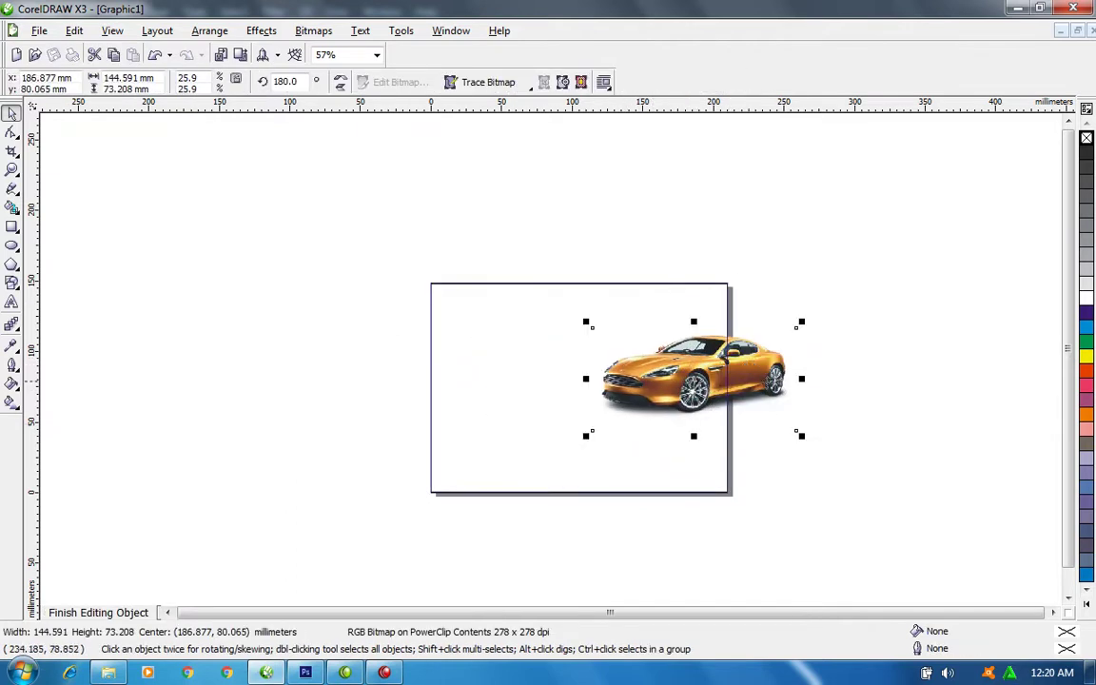
{"action": "left_click", "coordinate": [808, 397], "text": "ctrl"}
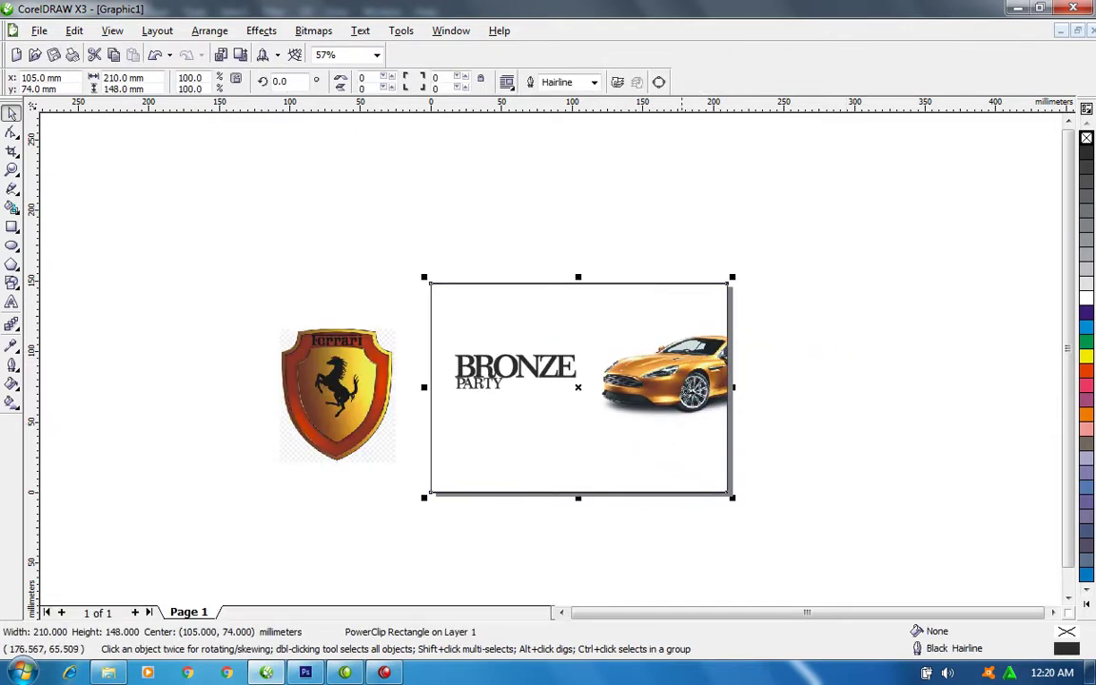
{"action": "left_click", "coordinate": [623, 343], "text": "ctrl"}
{"action": "left_click", "coordinate": [783, 333]}
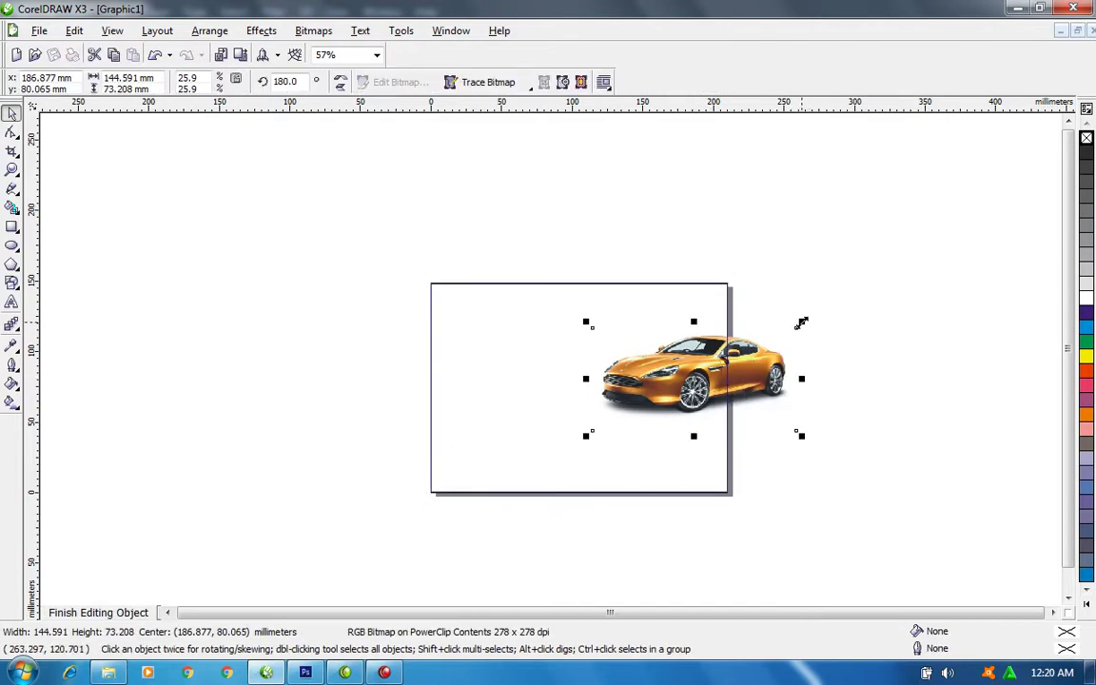
{"action": "left_click_drag", "start_coordinate": [801, 324], "coordinate": [652, 420]}
{"action": "right_click", "coordinate": [659, 392]}
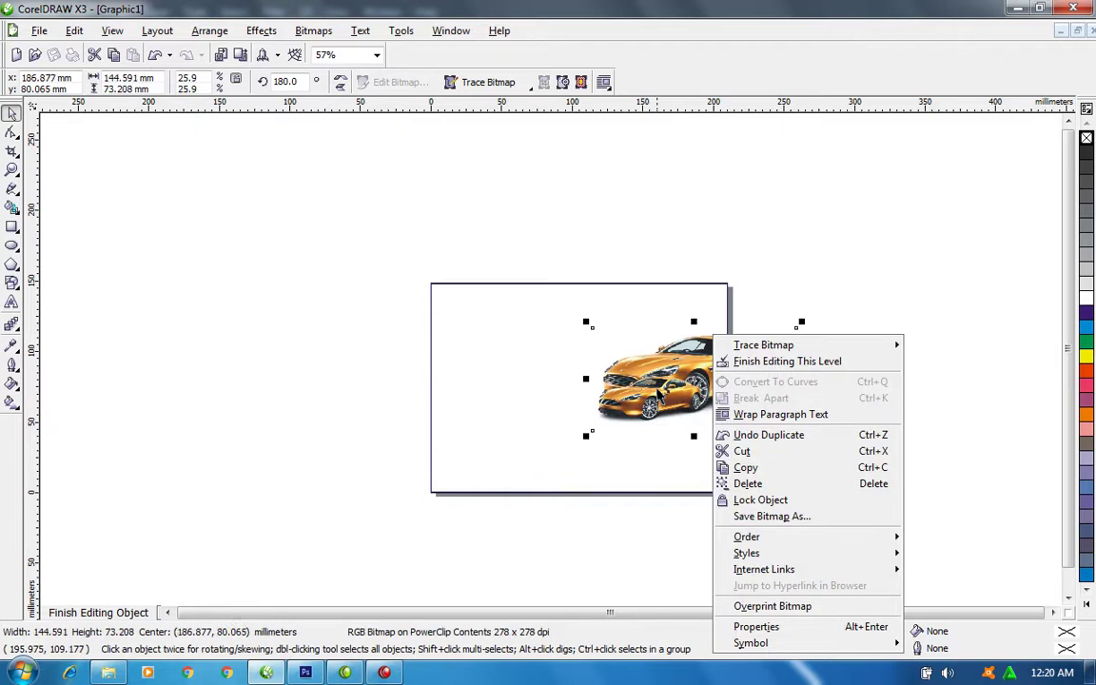
{"action": "left_click", "coordinate": [659, 391]}
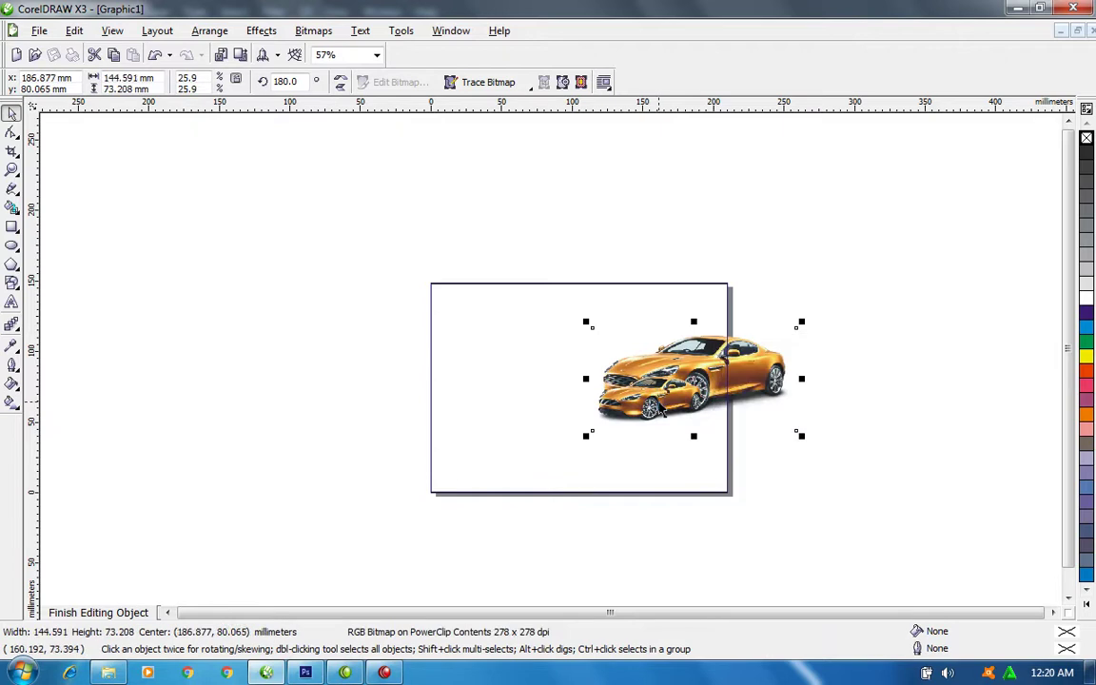
{"action": "left_click", "coordinate": [911, 362], "text": "ctrl"}
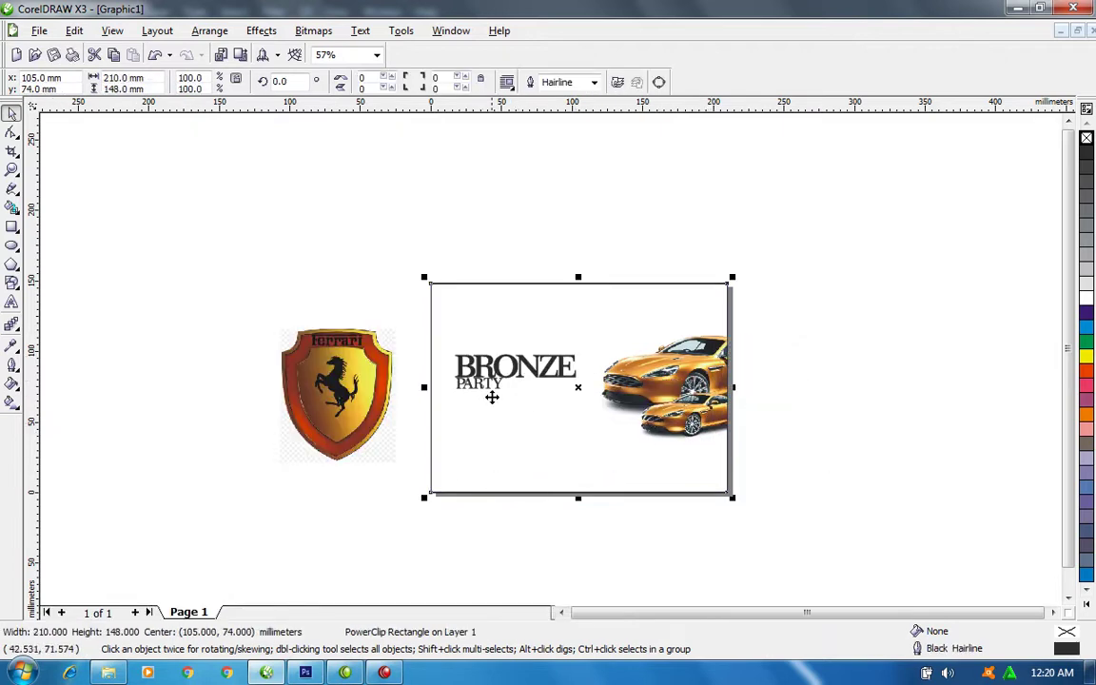
Shrink the Ferrari shield to about 26 mm wide and place it in the page's lower-left corner.
{"action": "left_click", "coordinate": [307, 360]}
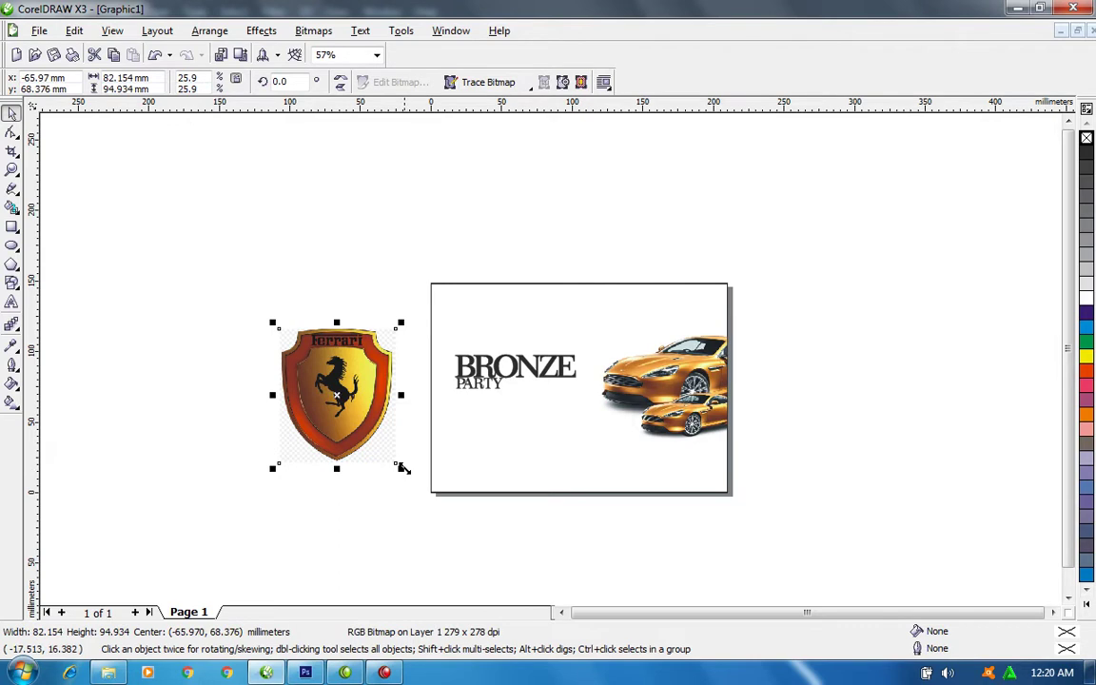
{"action": "left_click_drag", "start_coordinate": [400, 467], "coordinate": [490, 430]}
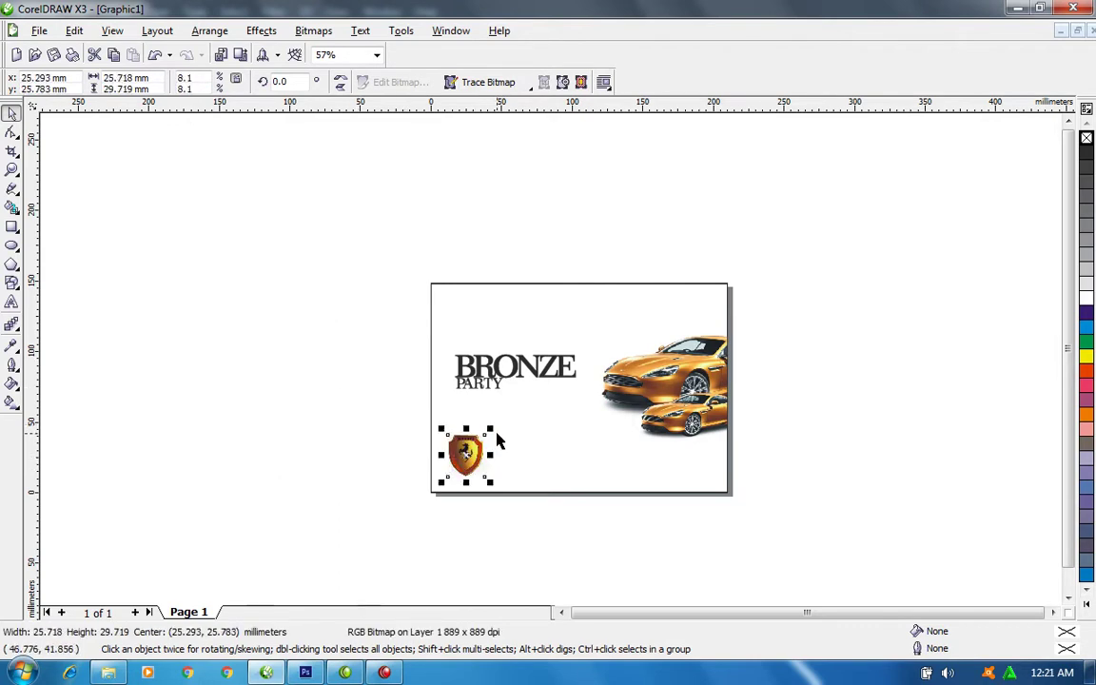
Move the BRONZE PARTY text group straight up by about 20 mm.
{"action": "left_click_drag", "start_coordinate": [379, 235], "coordinate": [803, 523]}
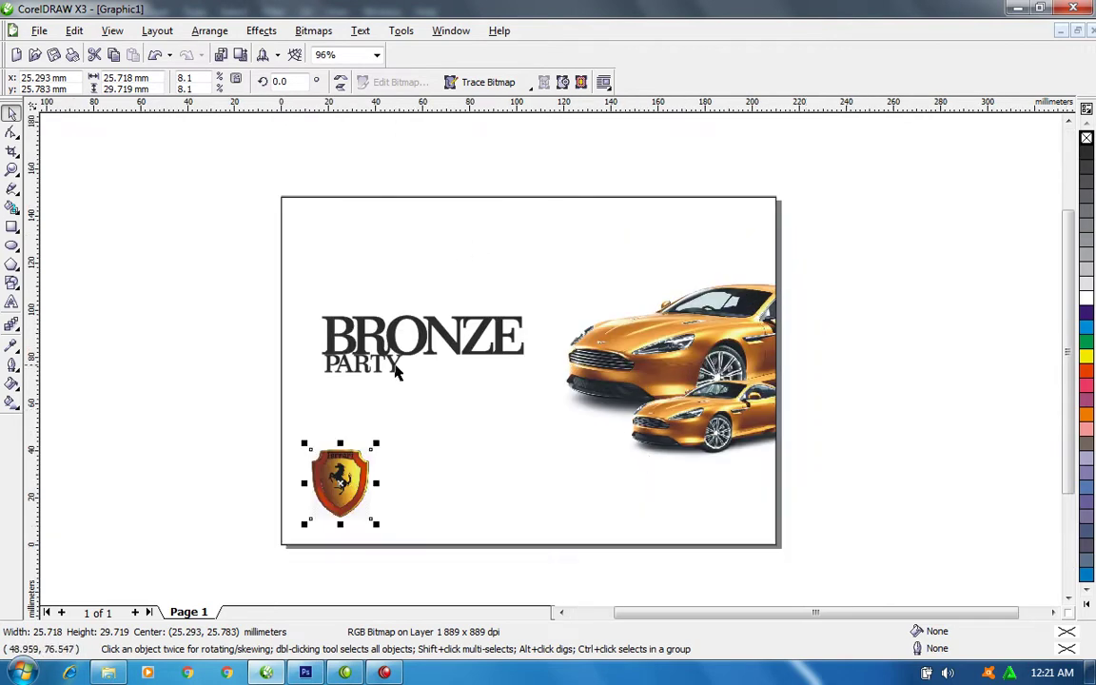
{"action": "left_click_drag", "start_coordinate": [219, 244], "coordinate": [539, 395]}
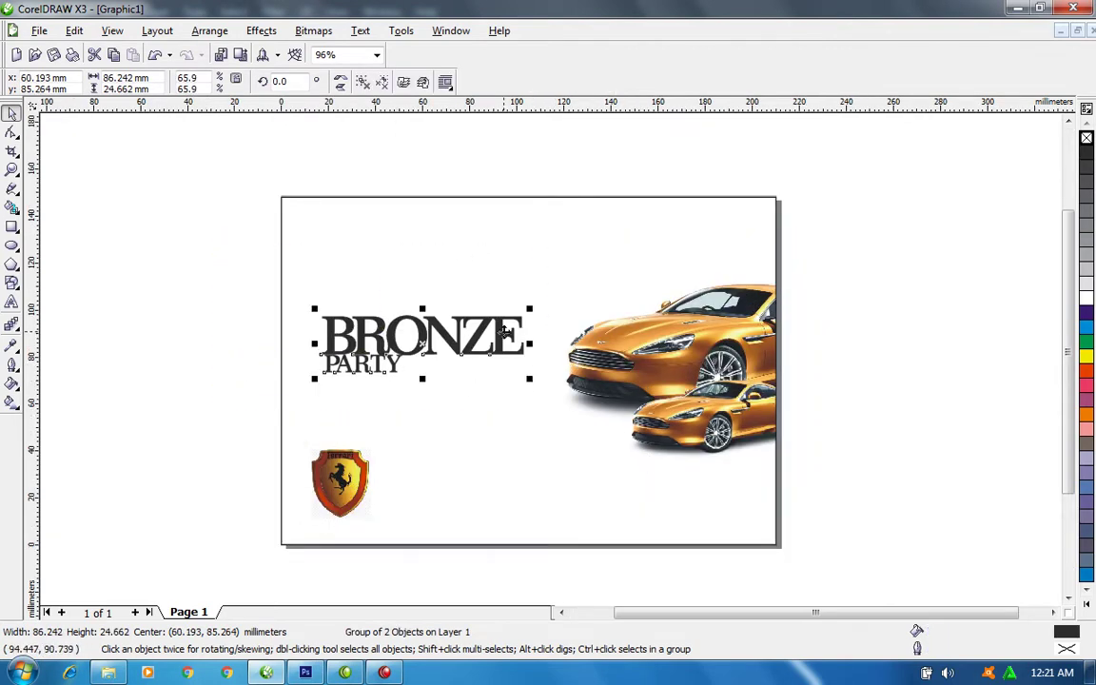
{"action": "left_click_drag", "start_coordinate": [505, 331], "coordinate": [501, 286]}
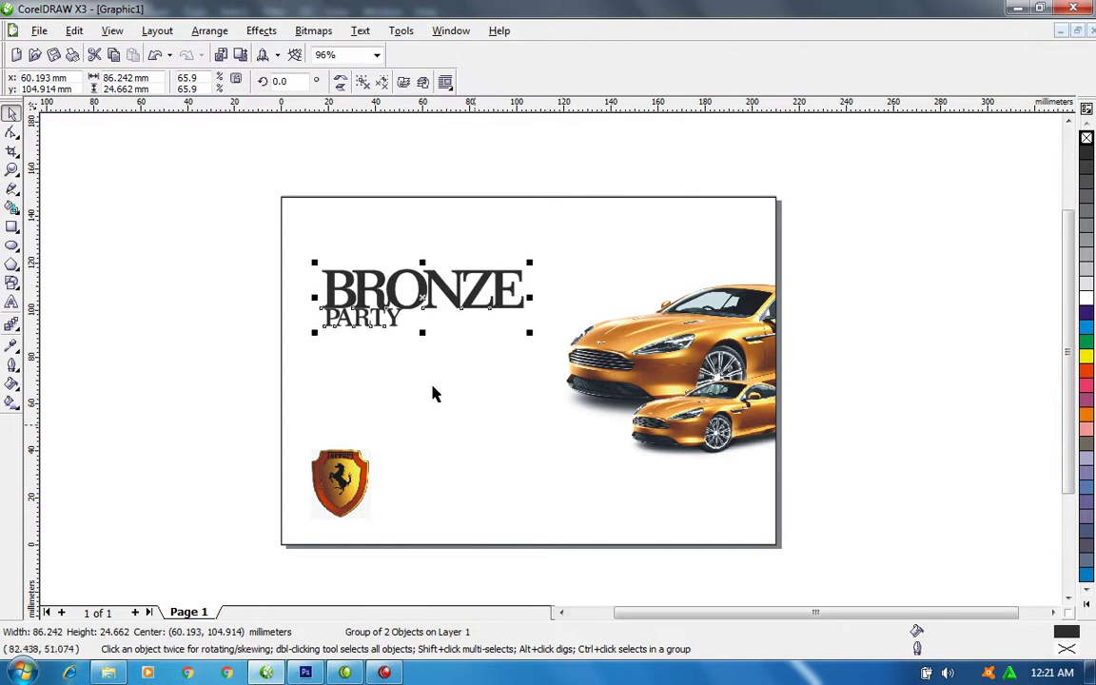
{"action": "left_click", "coordinate": [276, 307]}
{"action": "left_click_drag", "start_coordinate": [391, 316], "coordinate": [392, 348]}
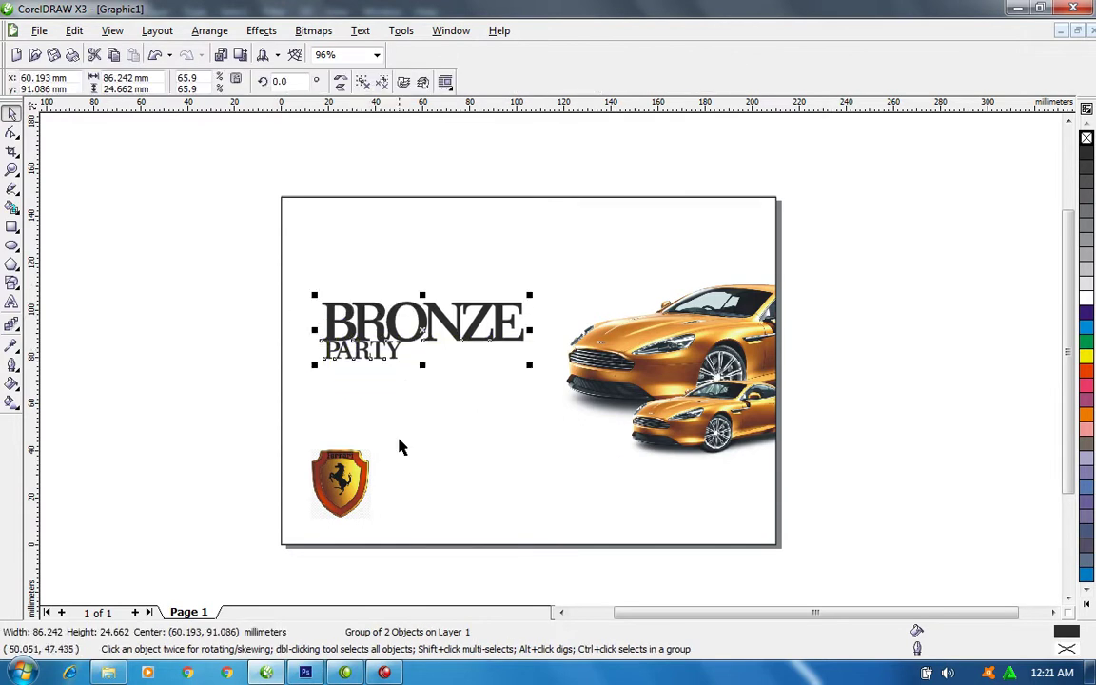
{"action": "key", "text": "ctrl+z"}
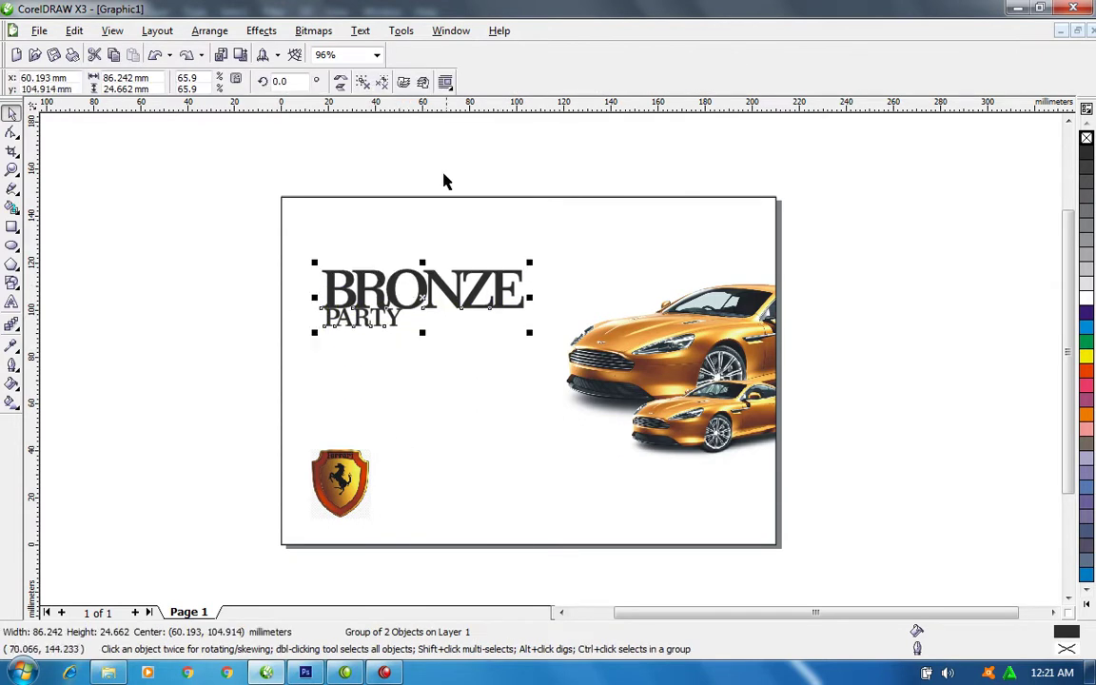
Ungroup the BRONZE PARTY text, place a copy of PARTY below it, and set the copy's size to 10 pt.
{"action": "left_click", "coordinate": [362, 82]}
{"action": "left_click", "coordinate": [294, 287]}
{"action": "left_click_drag", "start_coordinate": [396, 317], "coordinate": [401, 377]}
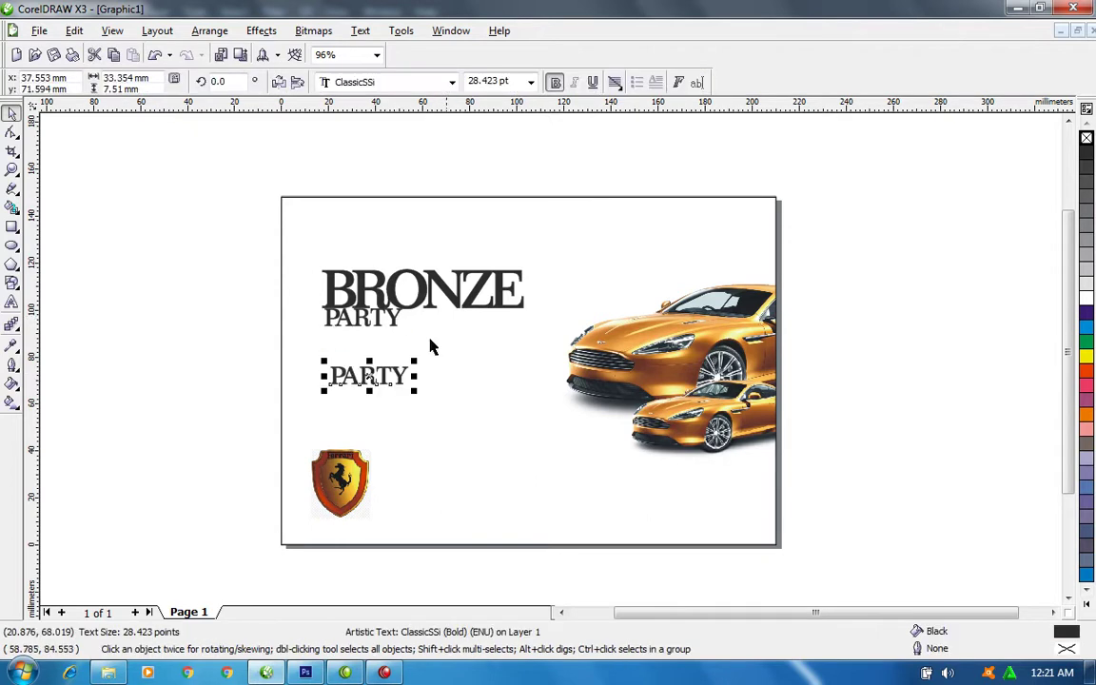
{"action": "left_click", "coordinate": [530, 82]}
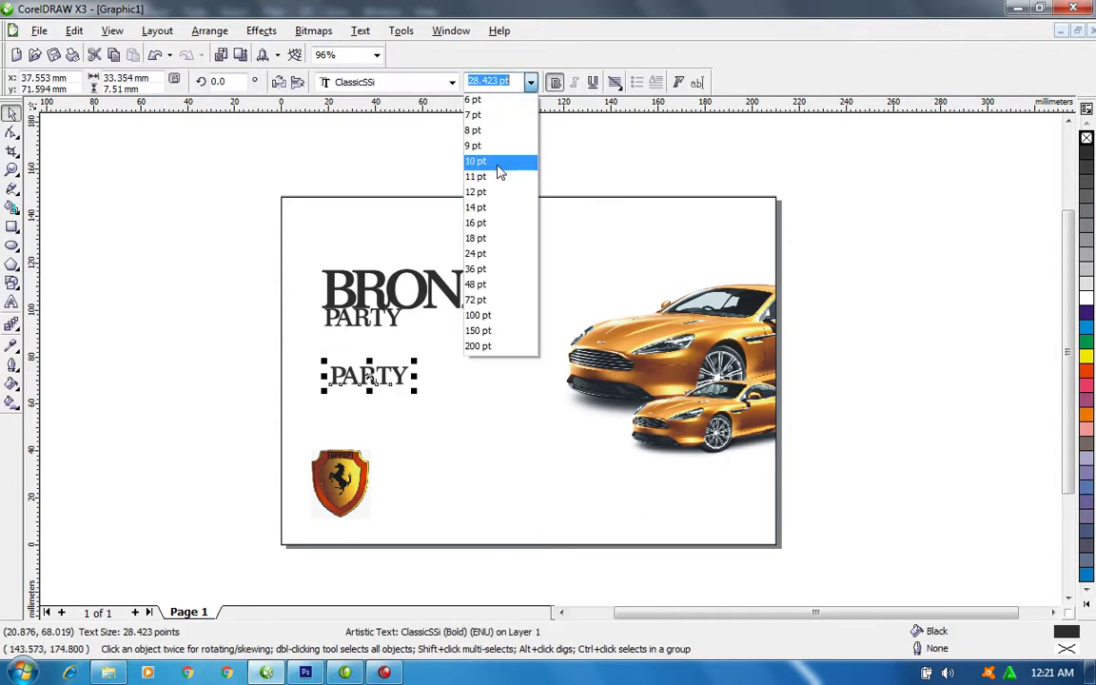
{"action": "left_click", "coordinate": [498, 166]}
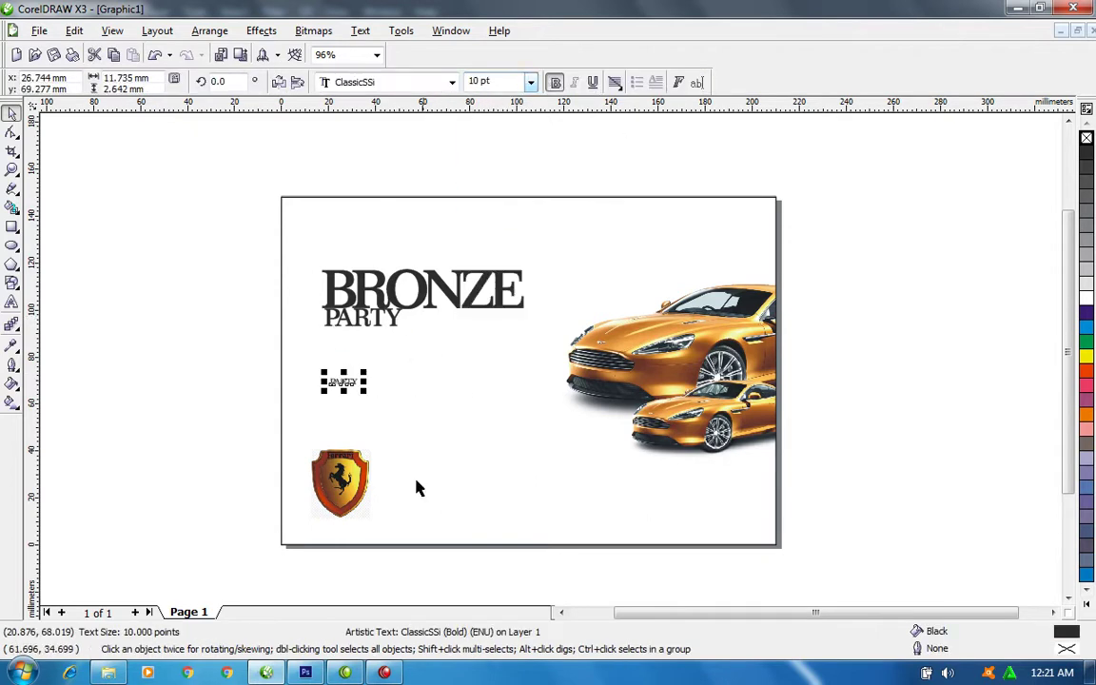
Replace the wording of the small PARTY copy with POWERED.
{"action": "double_click", "coordinate": [354, 380]}
{"action": "double_click", "coordinate": [354, 380]}
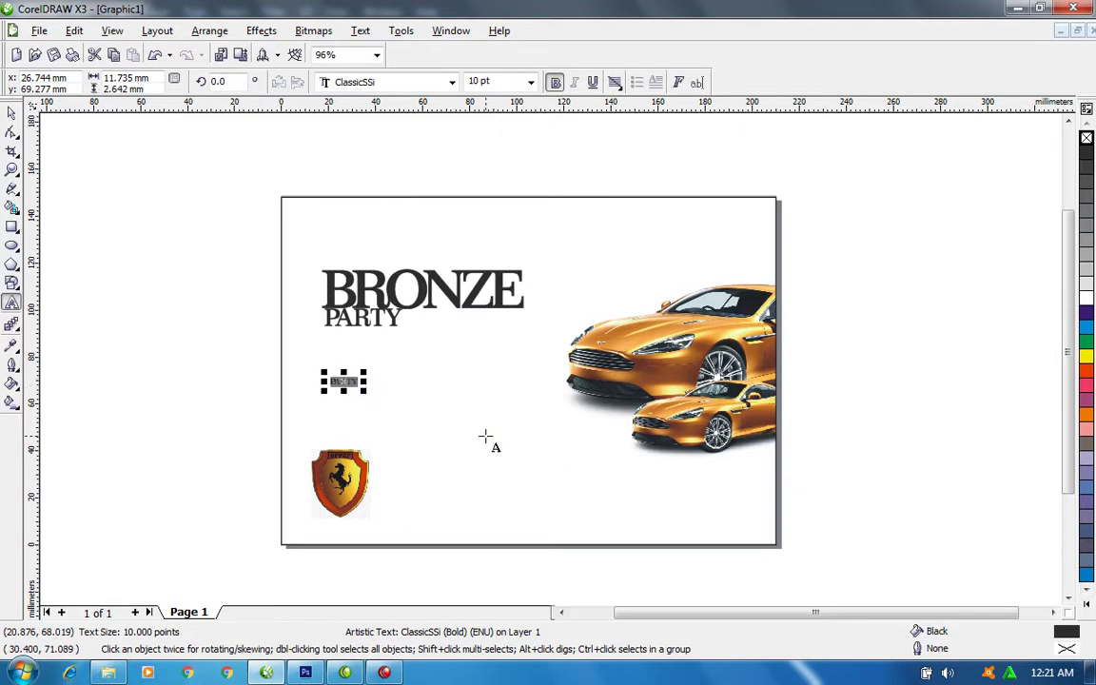
{"action": "type", "text": "POWERED"}
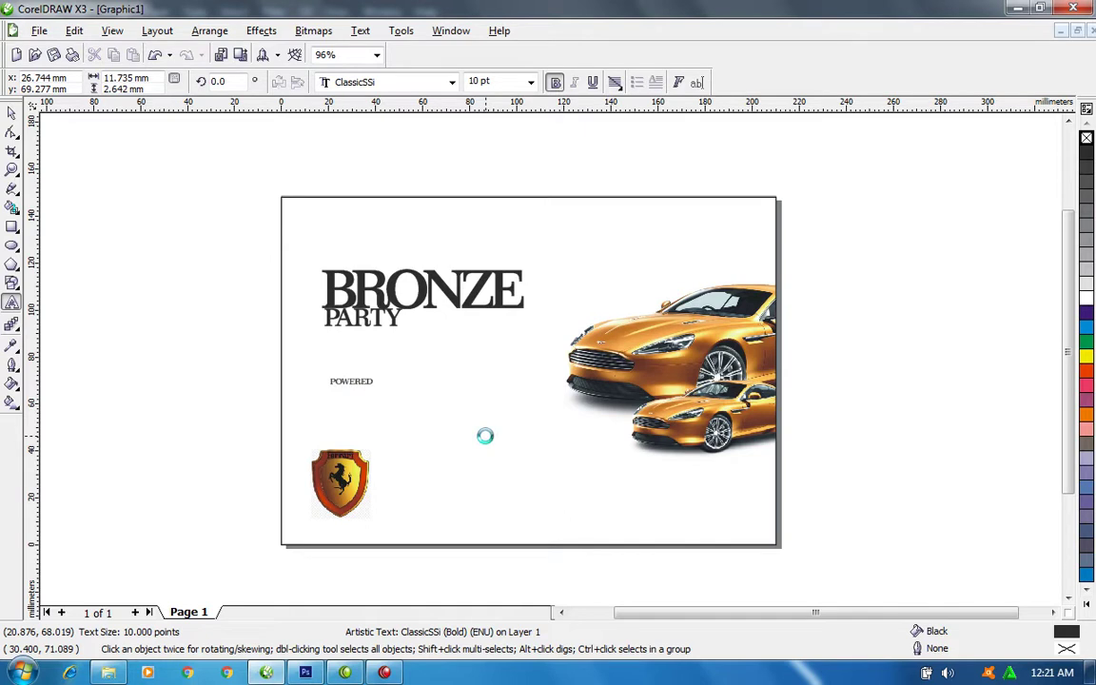
{"action": "key", "text": "Escape"}
{"action": "key", "text": "space"}
Duplicate the POWERED line upward, change the copy to INVITES THE HONOURABLES, and align it just beneath PARTY.
{"action": "left_click_drag", "start_coordinate": [345, 380], "coordinate": [354, 353]}
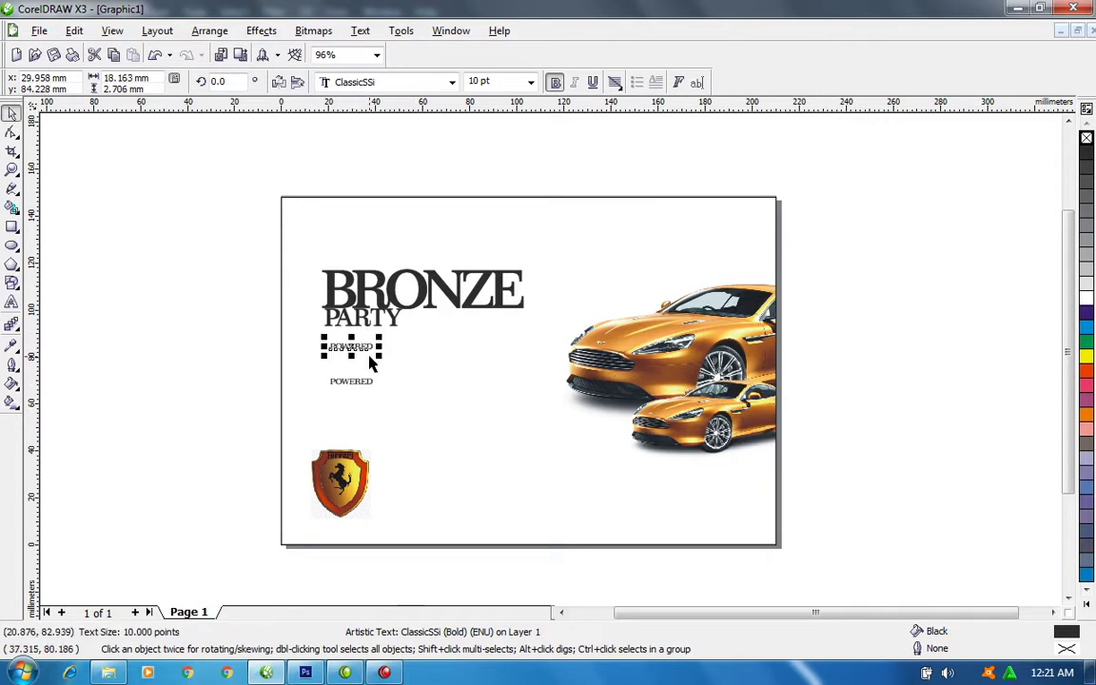
{"action": "key", "text": "space"}
{"action": "double_click", "coordinate": [367, 354]}
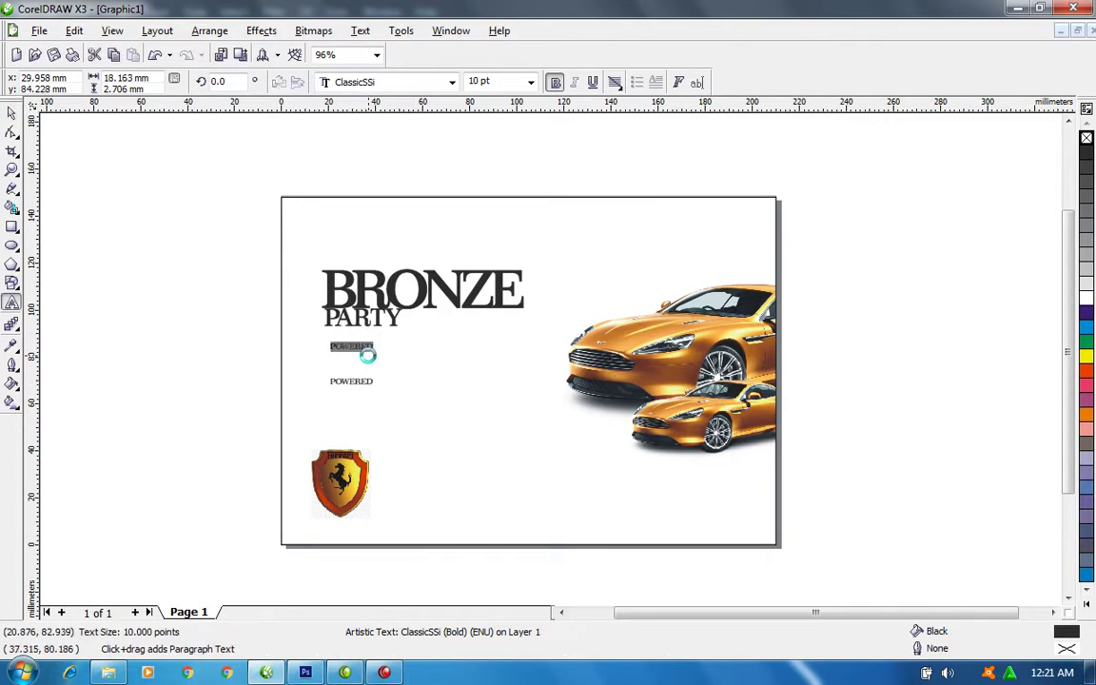
{"action": "type", "text": "INVI"}
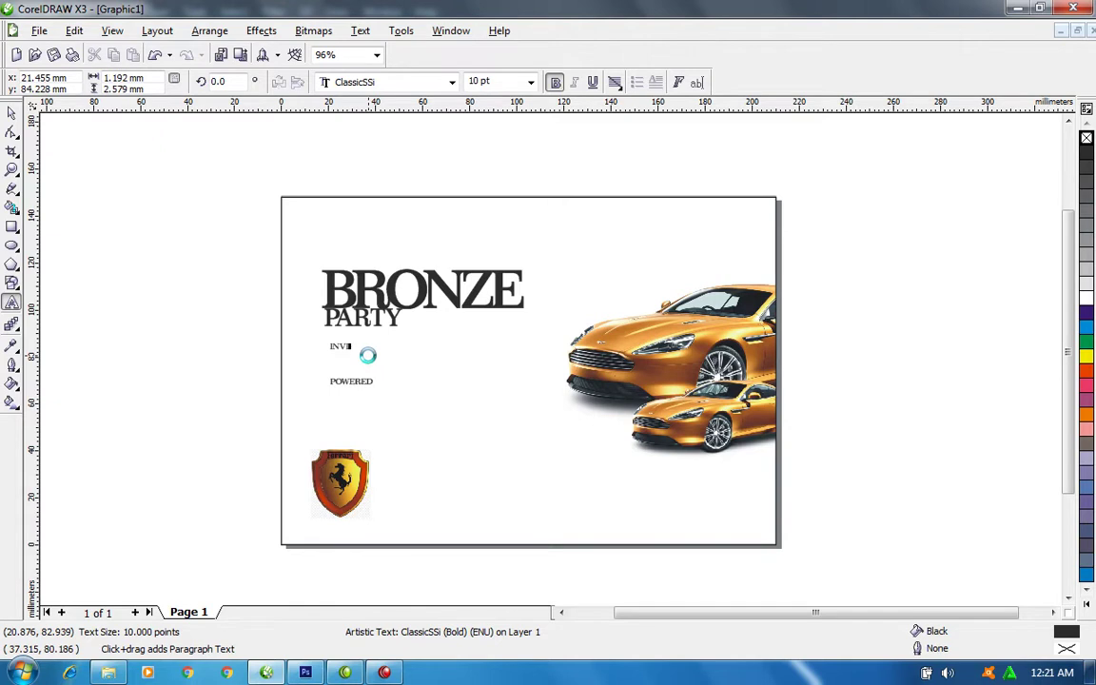
{"action": "type", "text": "TES THE HONOURABLE"}
{"action": "left_click", "coordinate": [369, 355]}
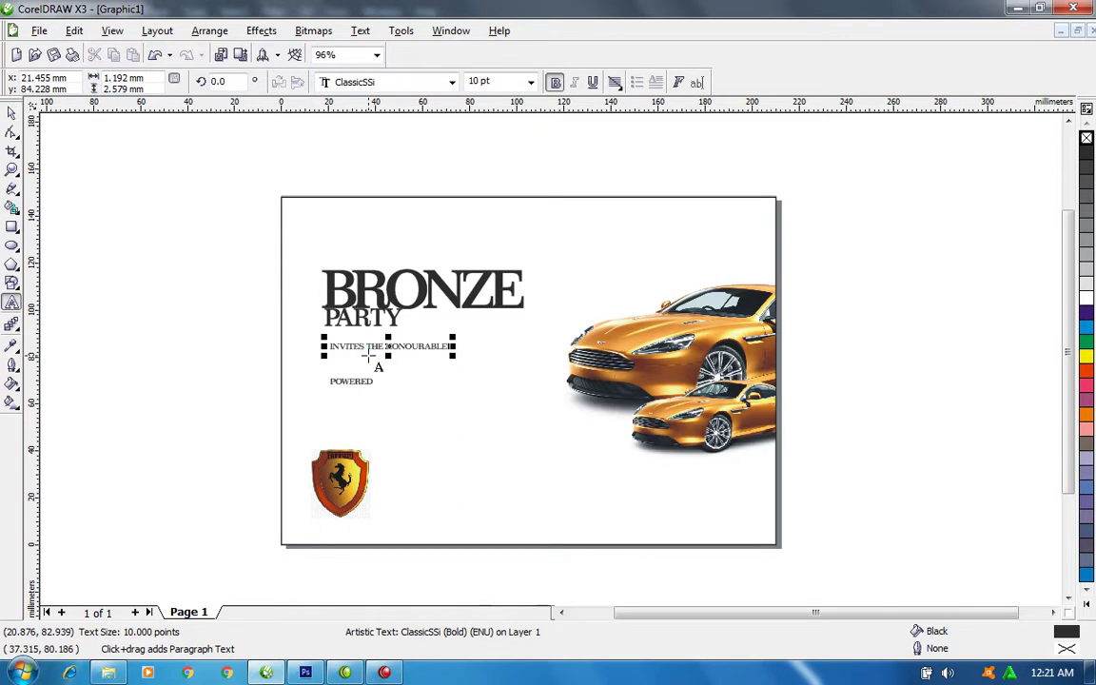
{"action": "left_click", "coordinate": [369, 355]}
{"action": "key", "text": "ctrl+space"}
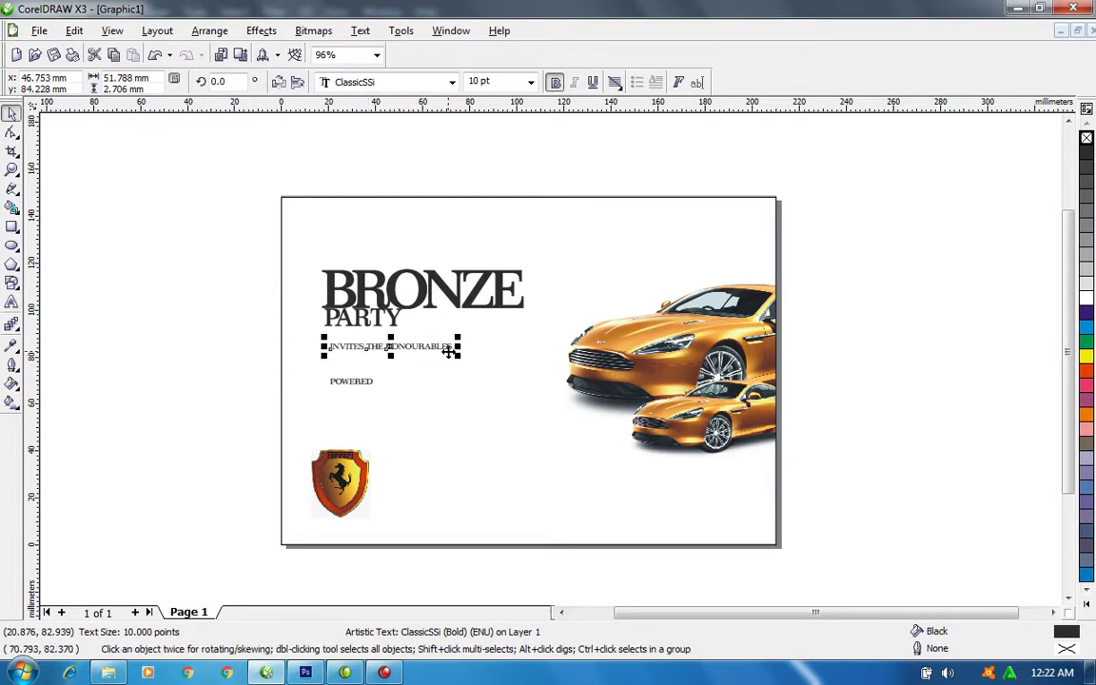
{"action": "left_click_drag", "start_coordinate": [448, 350], "coordinate": [443, 345]}
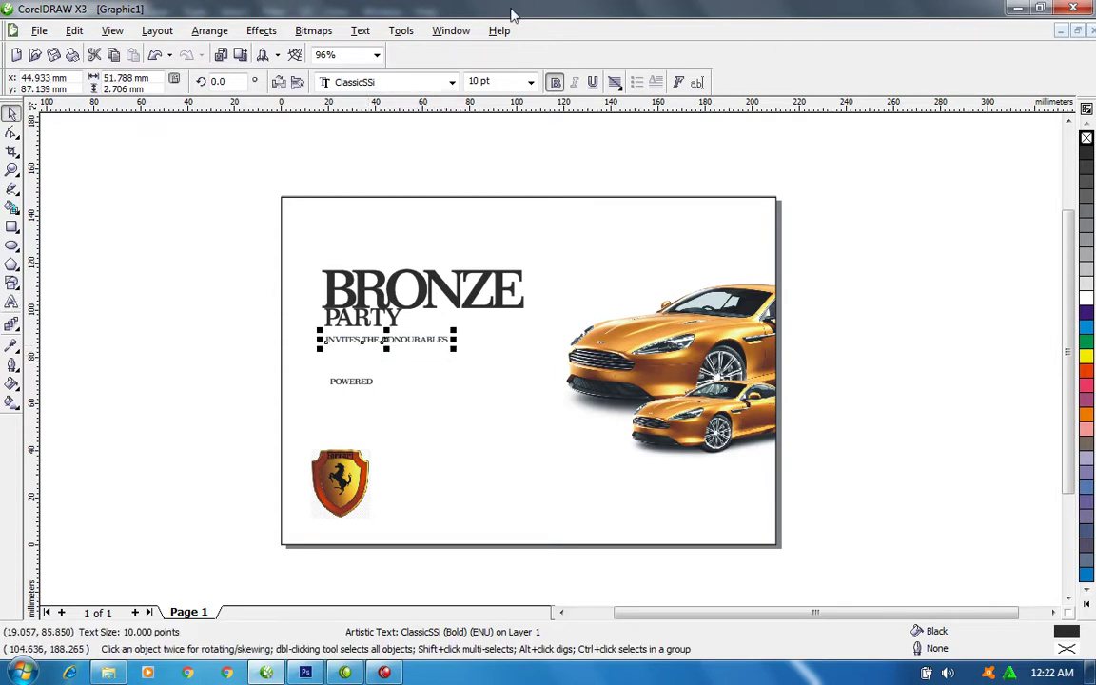
Set the INVITES THE HONOURABLES line in Fujiyama2 and widen its letter spacing until it is about 78 mm long.
{"action": "left_click", "coordinate": [452, 82]}
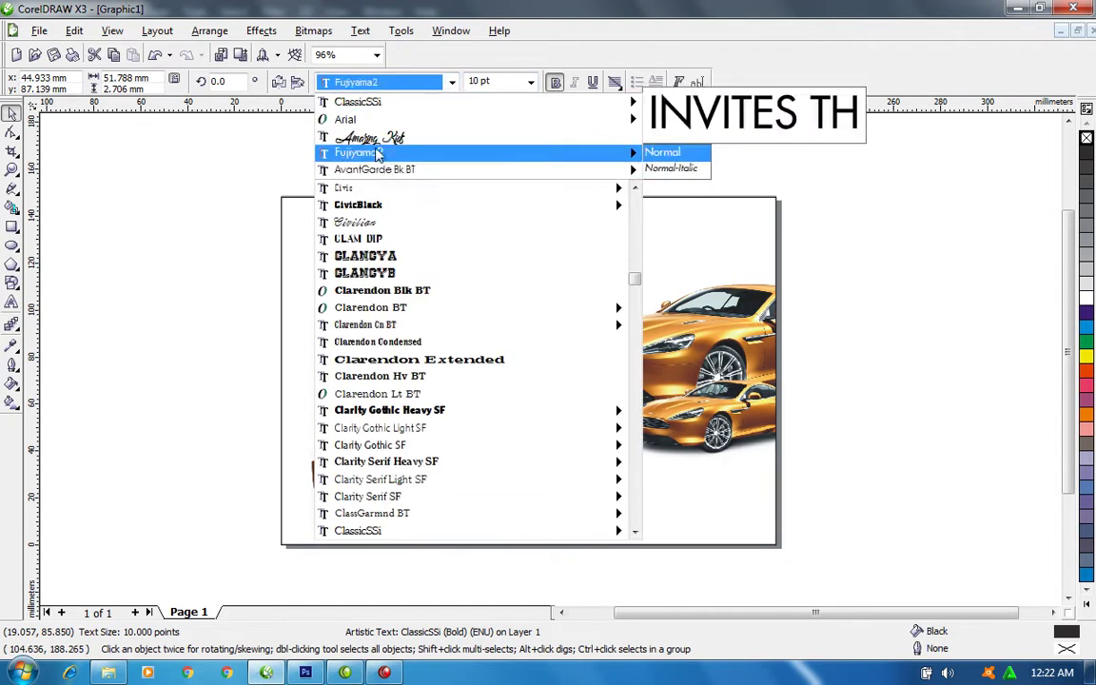
{"action": "left_click", "coordinate": [377, 153]}
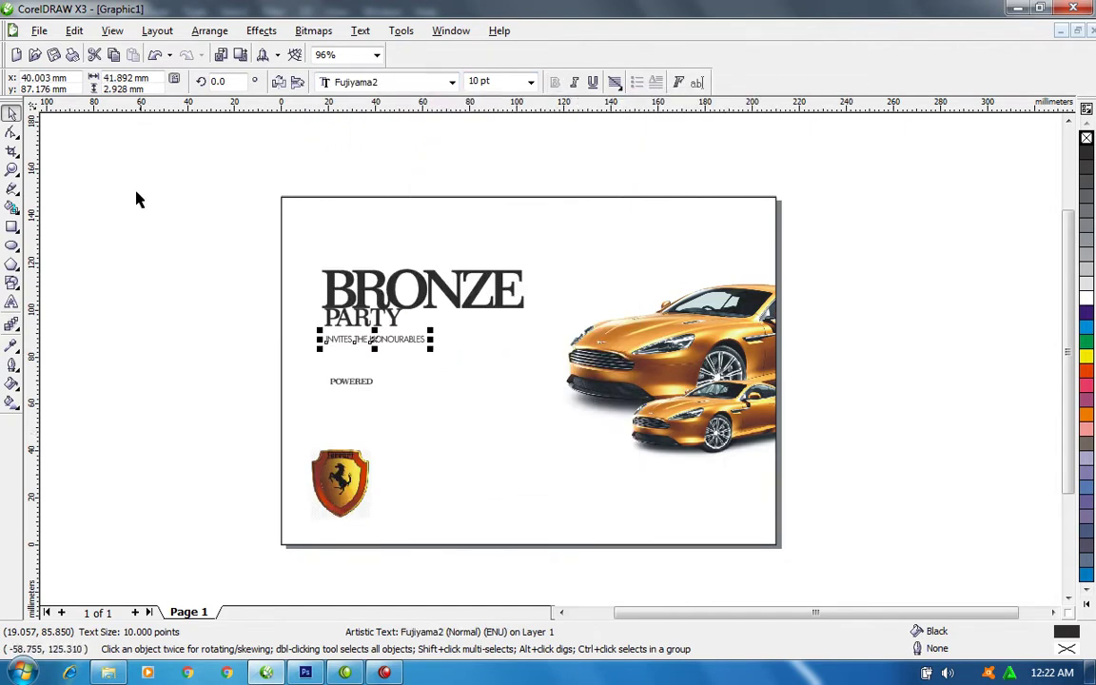
{"action": "left_click", "coordinate": [11, 131]}
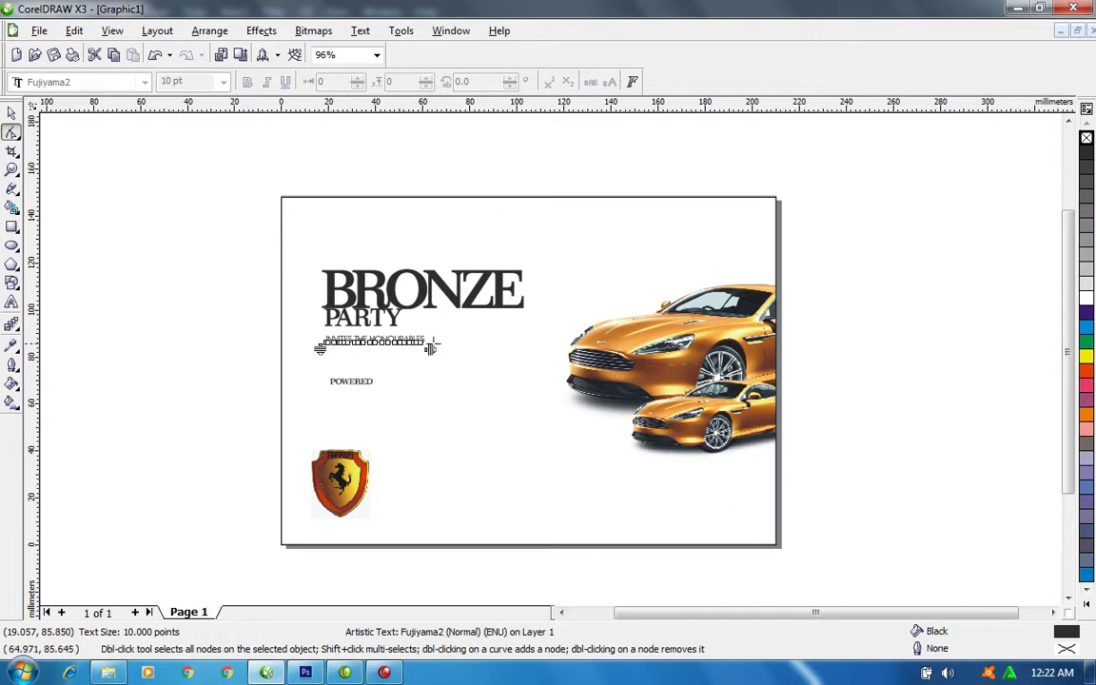
{"action": "left_click_drag", "start_coordinate": [430, 348], "coordinate": [514, 352]}
{"action": "key", "text": "space"}
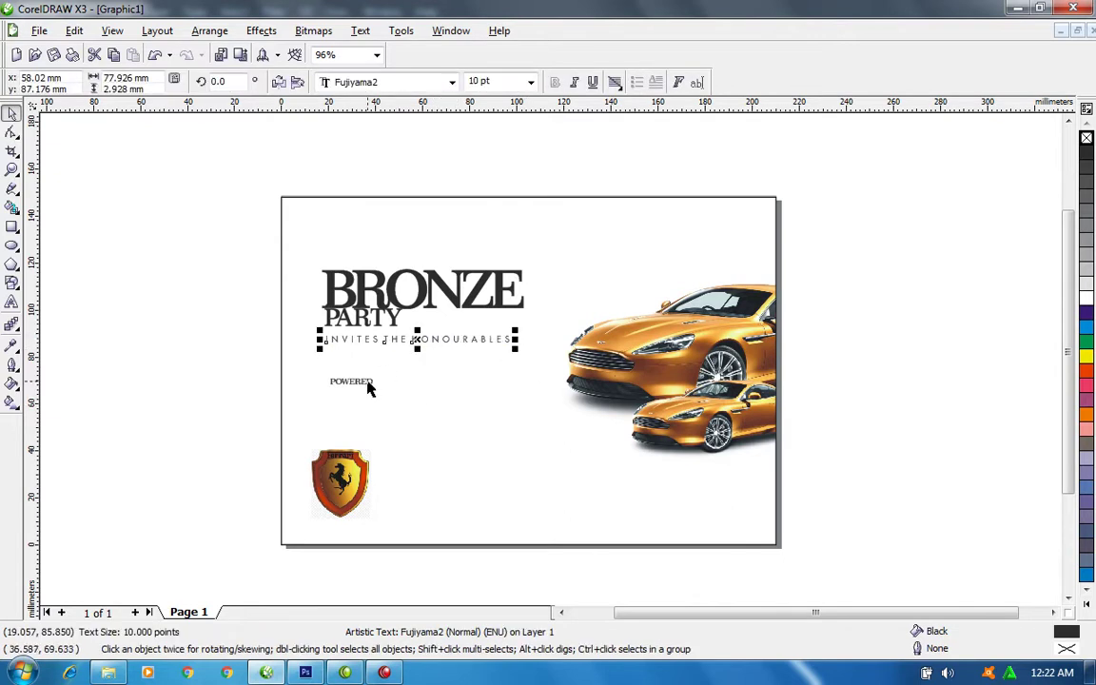
Change the POWERED line's font to Fujiyama2 and extend its wording to POWERED BY FERRARI.
{"action": "left_click", "coordinate": [369, 384]}
{"action": "left_click", "coordinate": [409, 82]}
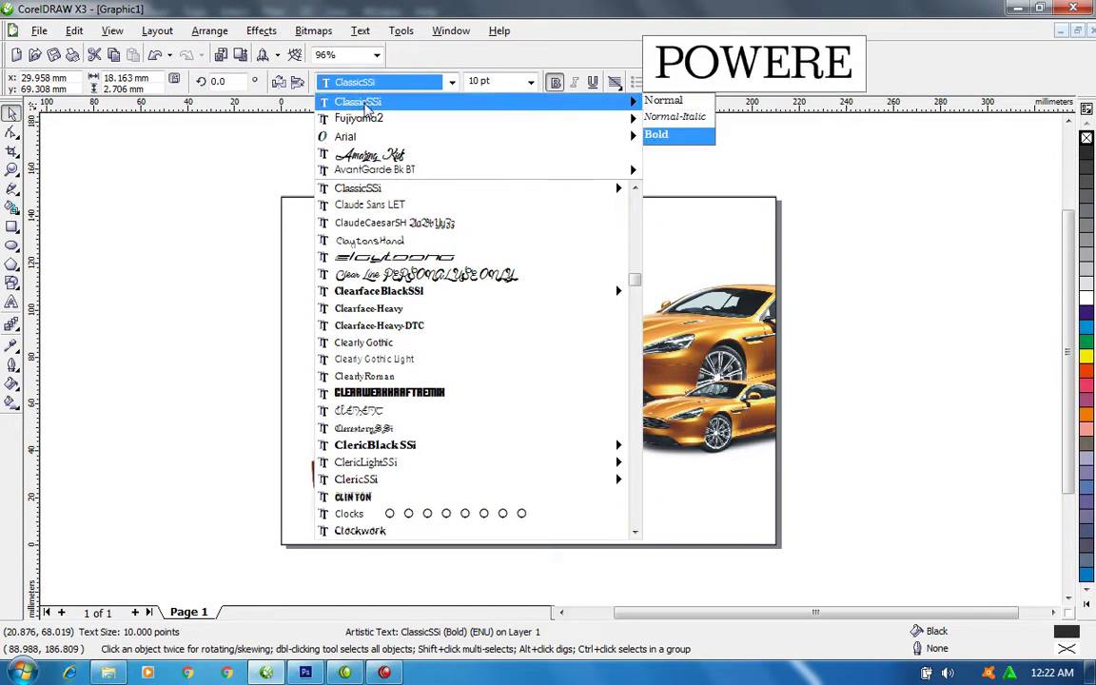
{"action": "left_click", "coordinate": [358, 117]}
{"action": "double_click", "coordinate": [360, 378]}
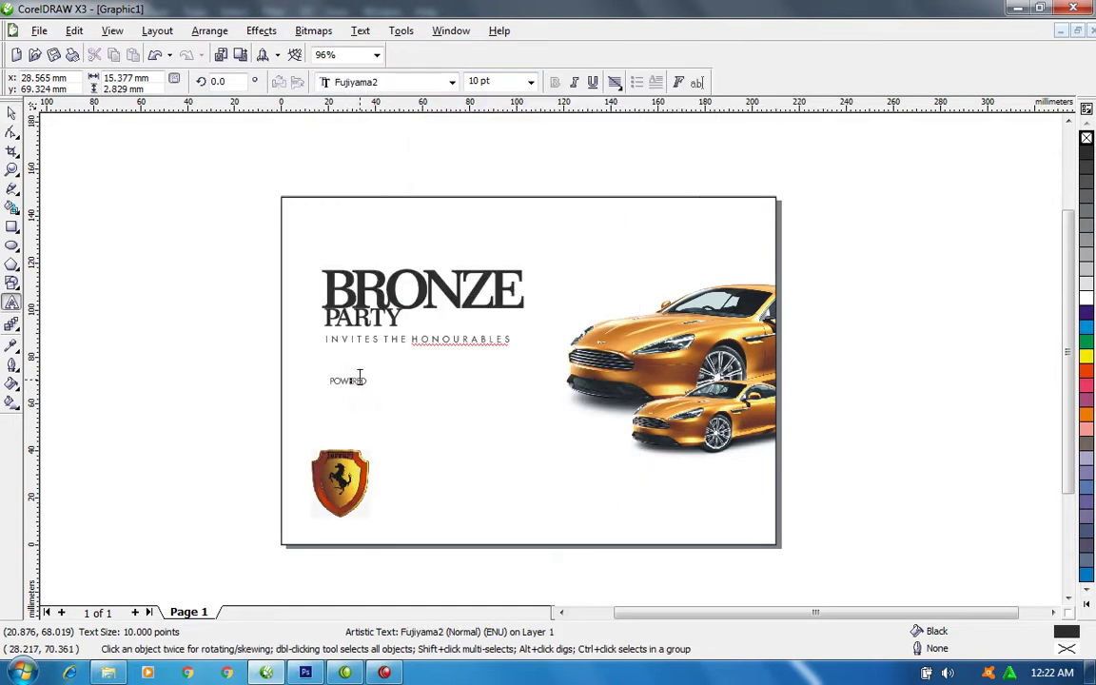
{"action": "left_click", "coordinate": [362, 378]}
{"action": "left_click", "coordinate": [365, 379]}
{"action": "type", "text": "FERRARI"}
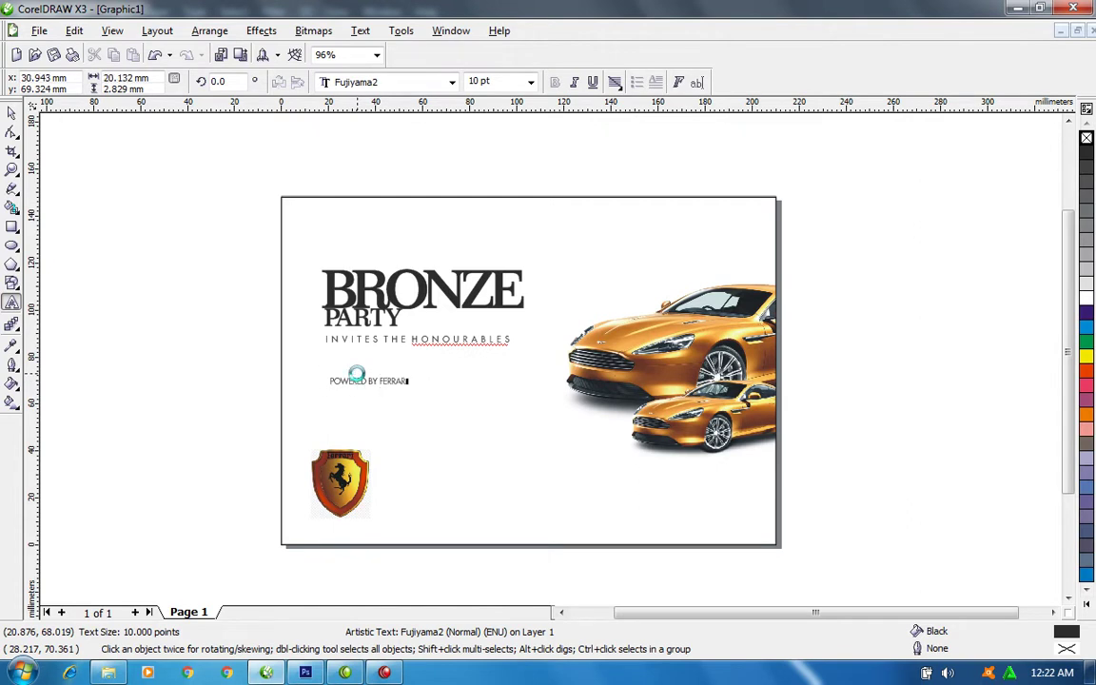
{"action": "key", "text": "ctrl+space"}
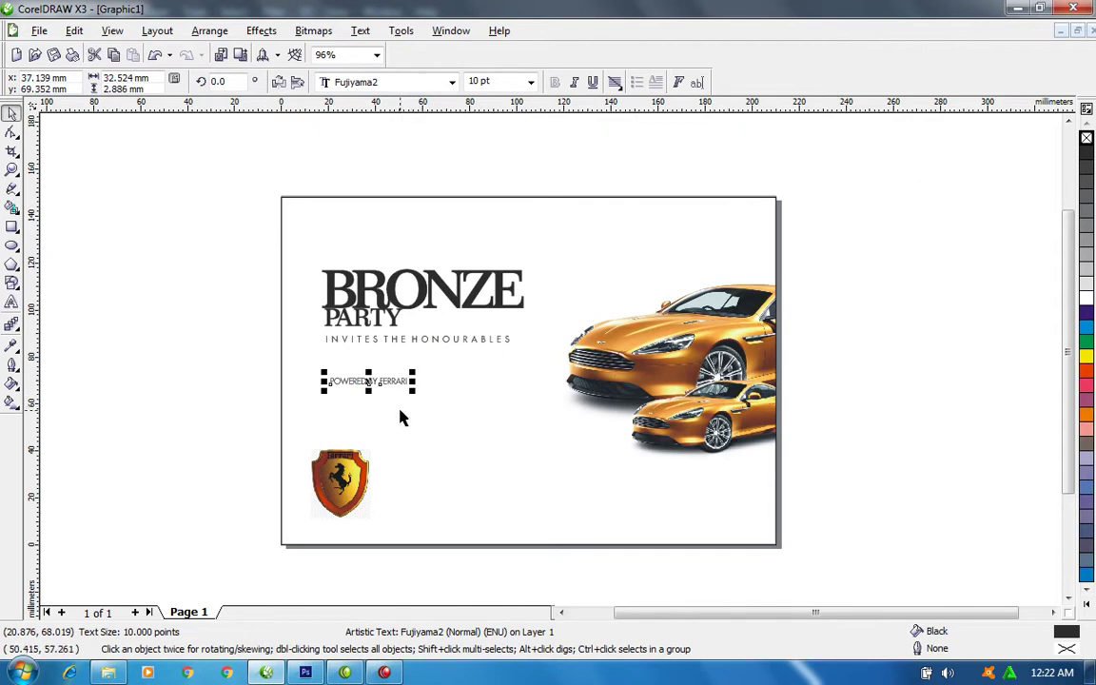
Enlarge the POWERED BY FERRARI line to about 11.4 pt and give it a black outline.
{"action": "left_click_drag", "start_coordinate": [412, 390], "coordinate": [424, 391]}
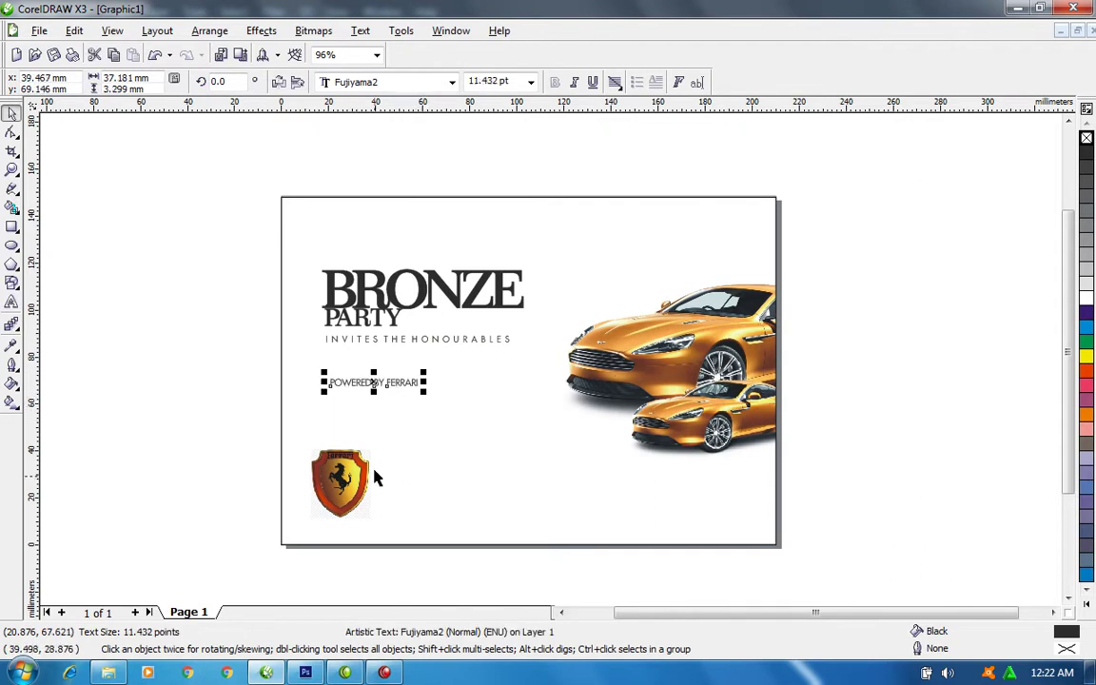
{"action": "right_click", "coordinate": [1085, 157]}
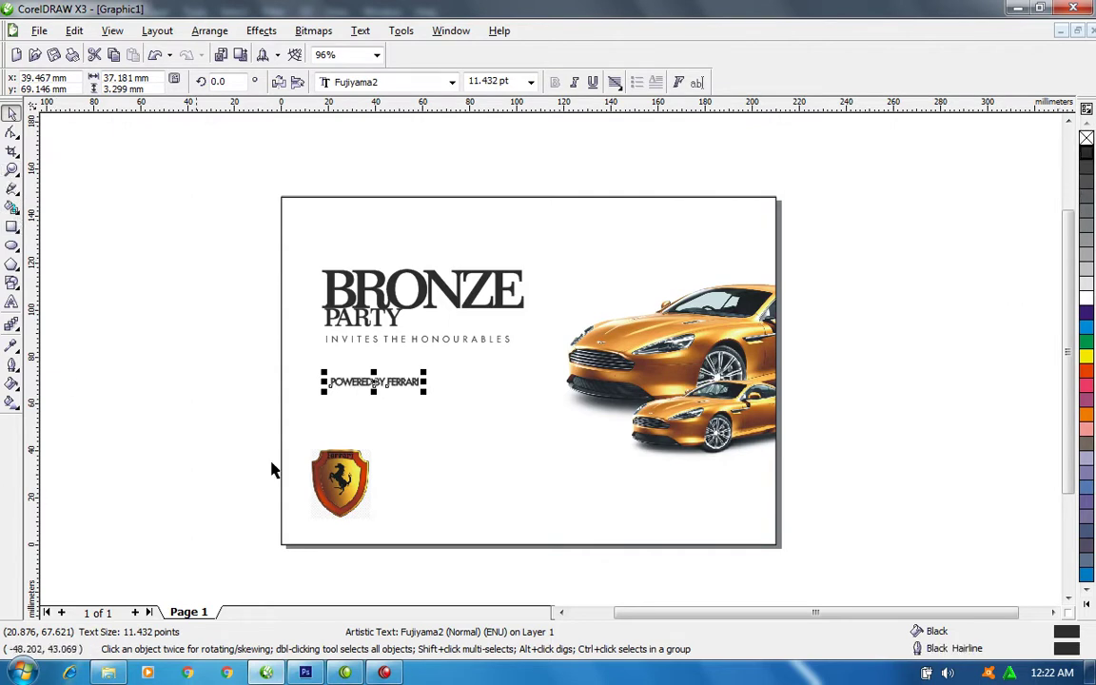
Give the POWERED BY FERRARI line a Gold fill and outline, and widen its letter spacing until it is about 70 mm long.
{"action": "left_click", "coordinate": [1087, 605]}
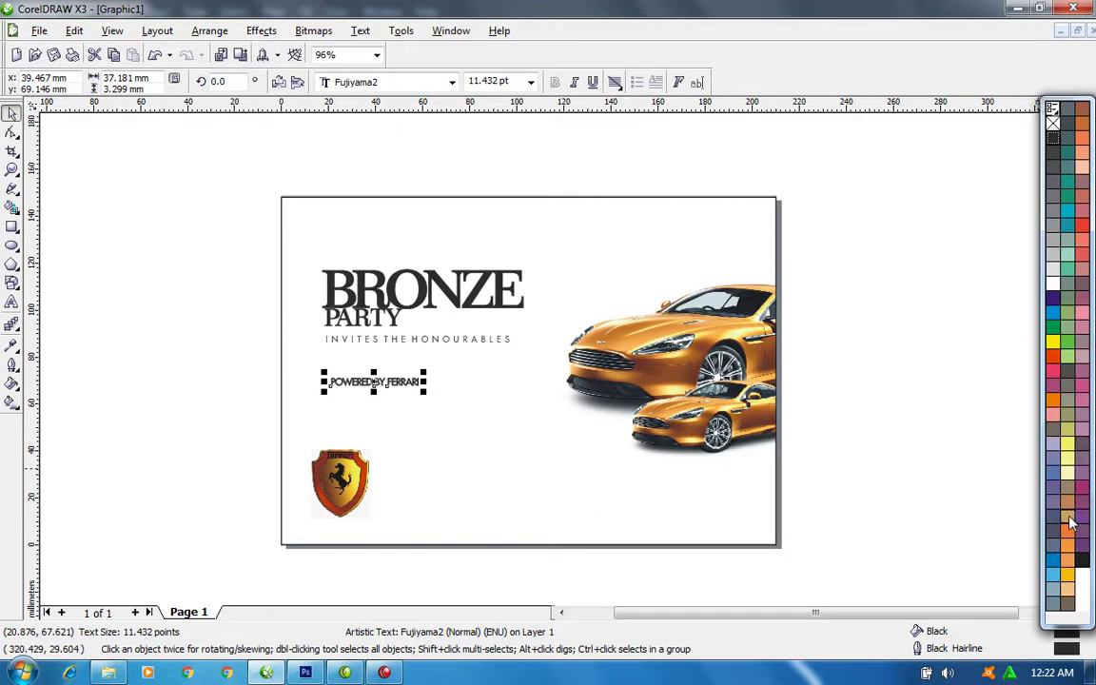
{"action": "left_click", "coordinate": [1067, 516]}
{"action": "right_click", "coordinate": [1067, 516]}
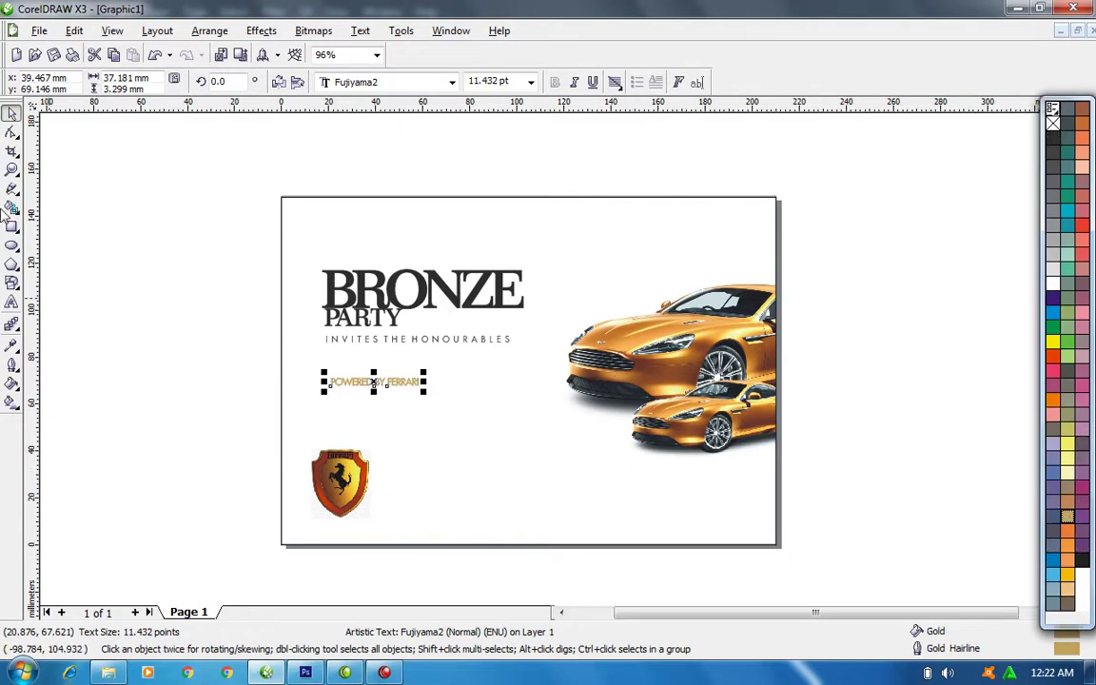
{"action": "left_click", "coordinate": [11, 131]}
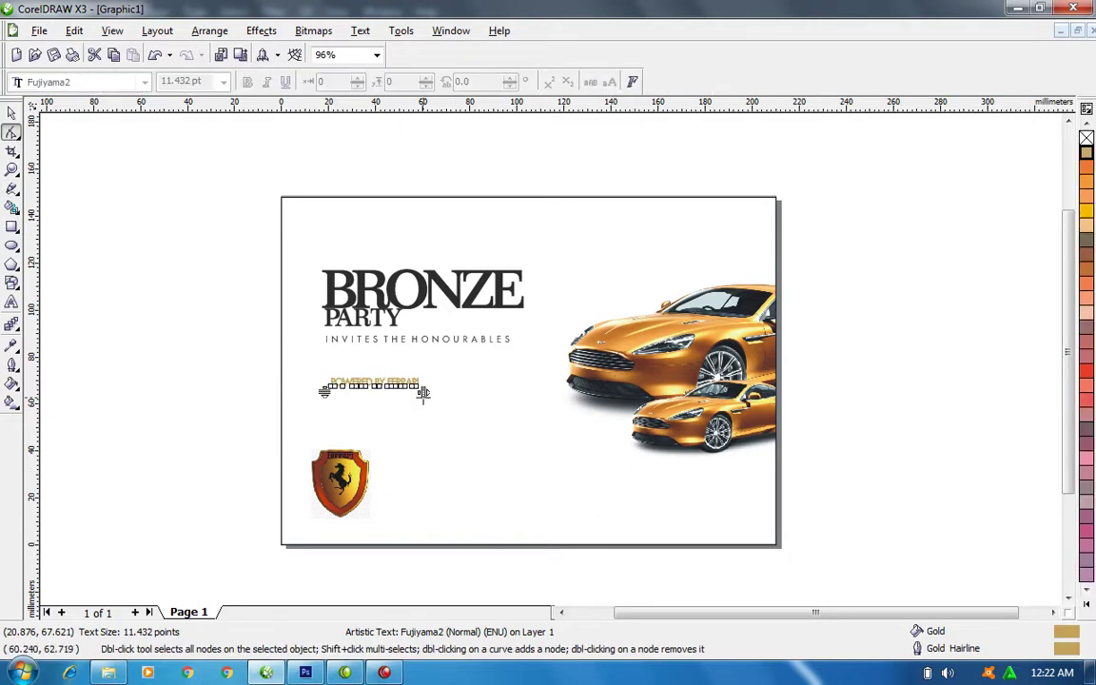
{"action": "left_click_drag", "start_coordinate": [424, 393], "coordinate": [500, 399]}
{"action": "key", "text": "space"}
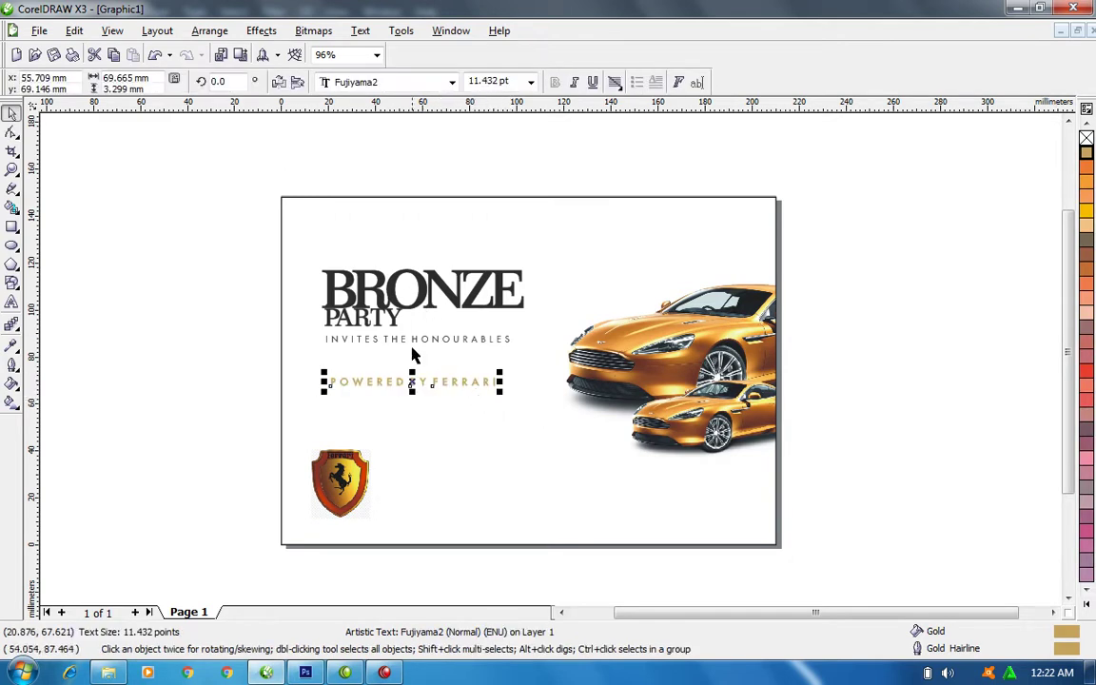
Enlarge BRONZE and PARTY together to about 112 mm wide, keeping their lower-left corner in place.
{"action": "left_click", "coordinate": [400, 314]}
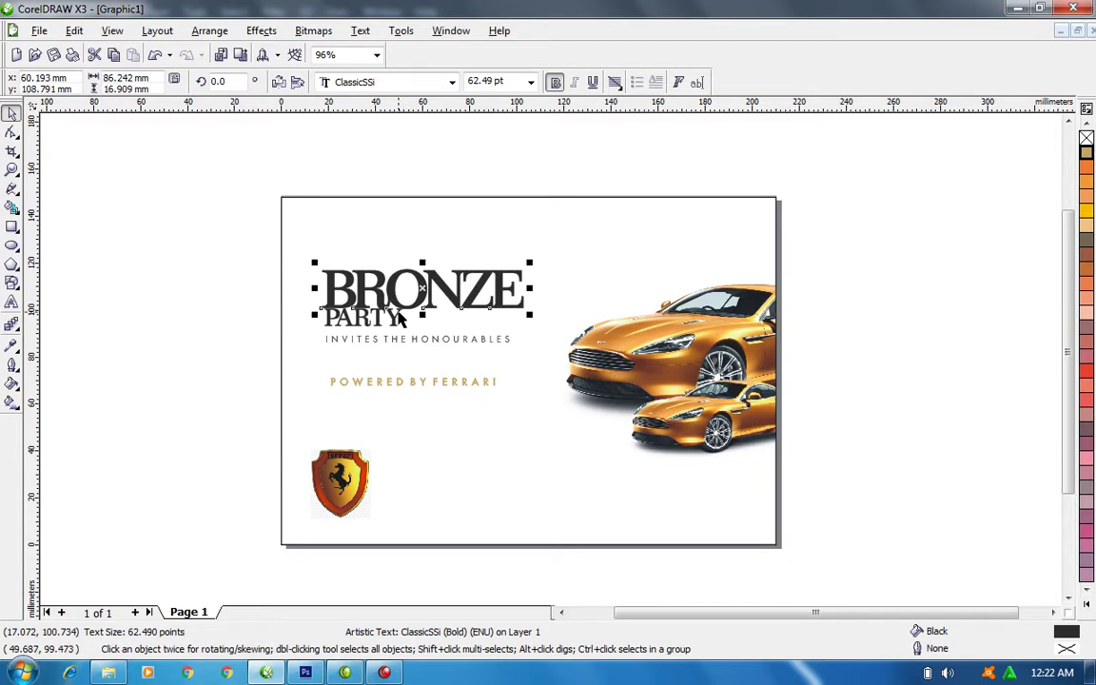
{"action": "left_click", "coordinate": [399, 321], "text": "shift"}
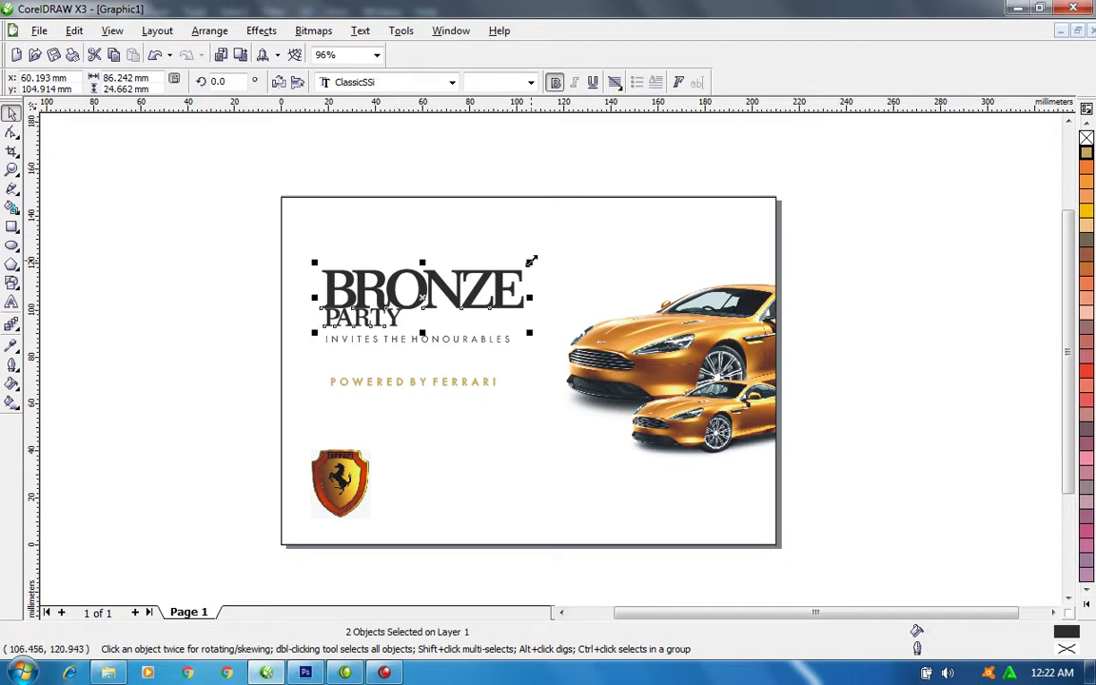
{"action": "left_click_drag", "start_coordinate": [530, 261], "coordinate": [590, 246]}
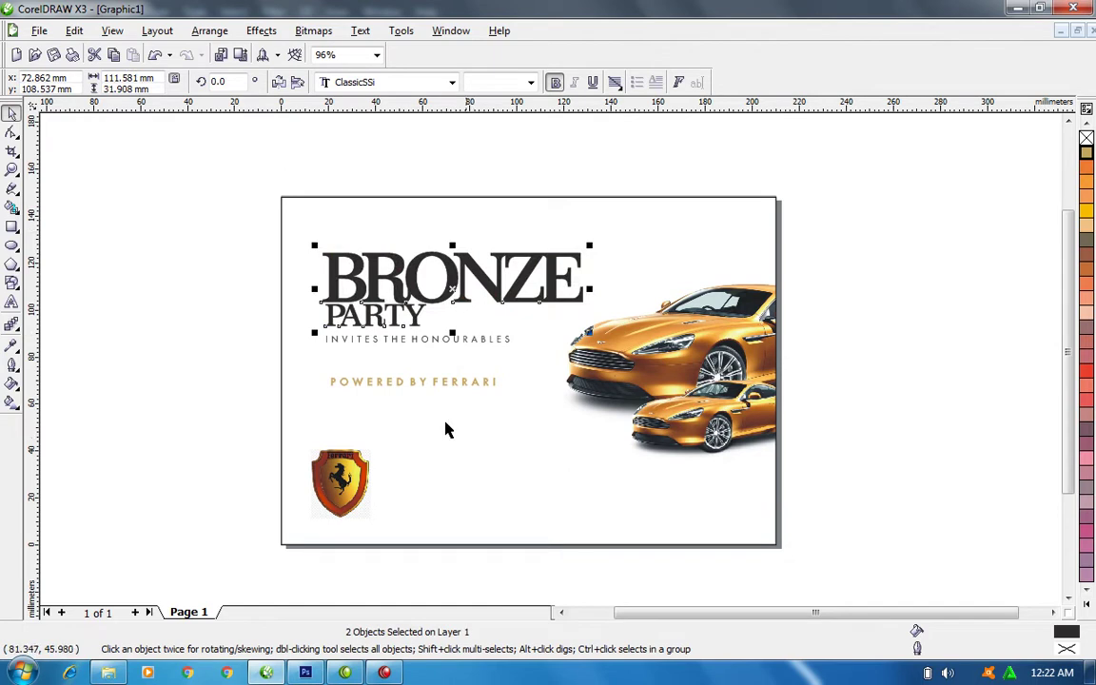
Duplicate the page-sized PowerClip frame as a strip about 8.5 mm high along the page's lower edge, and extract and delete its cars.
{"action": "left_click", "coordinate": [590, 220]}
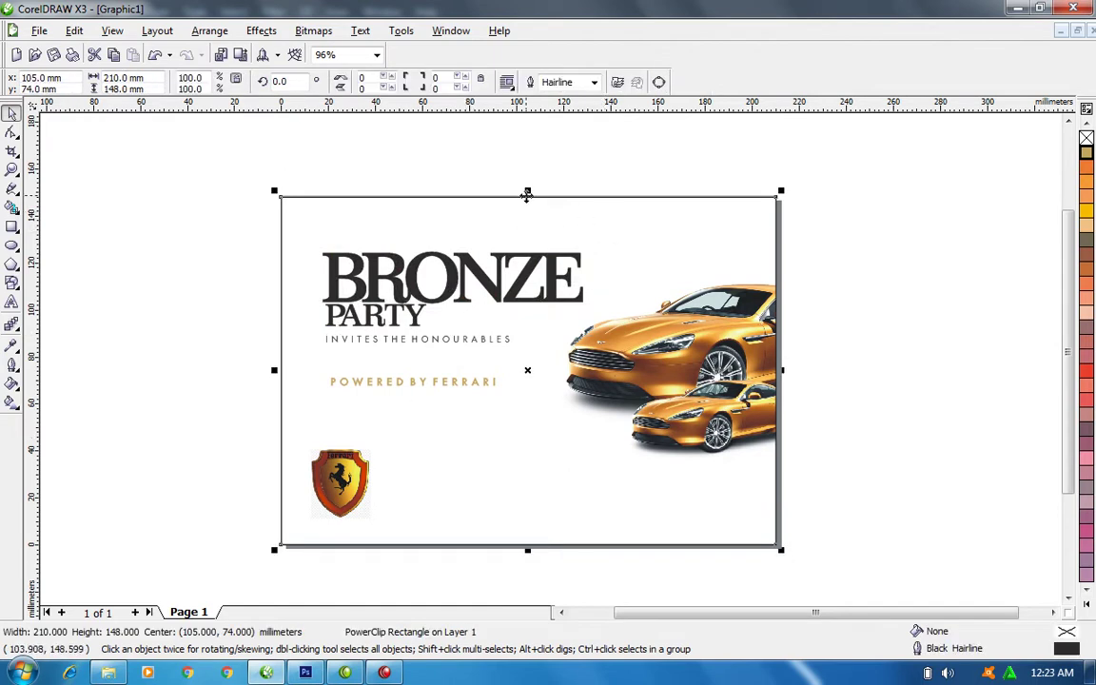
{"action": "left_click_drag", "start_coordinate": [527, 190], "coordinate": [521, 526]}
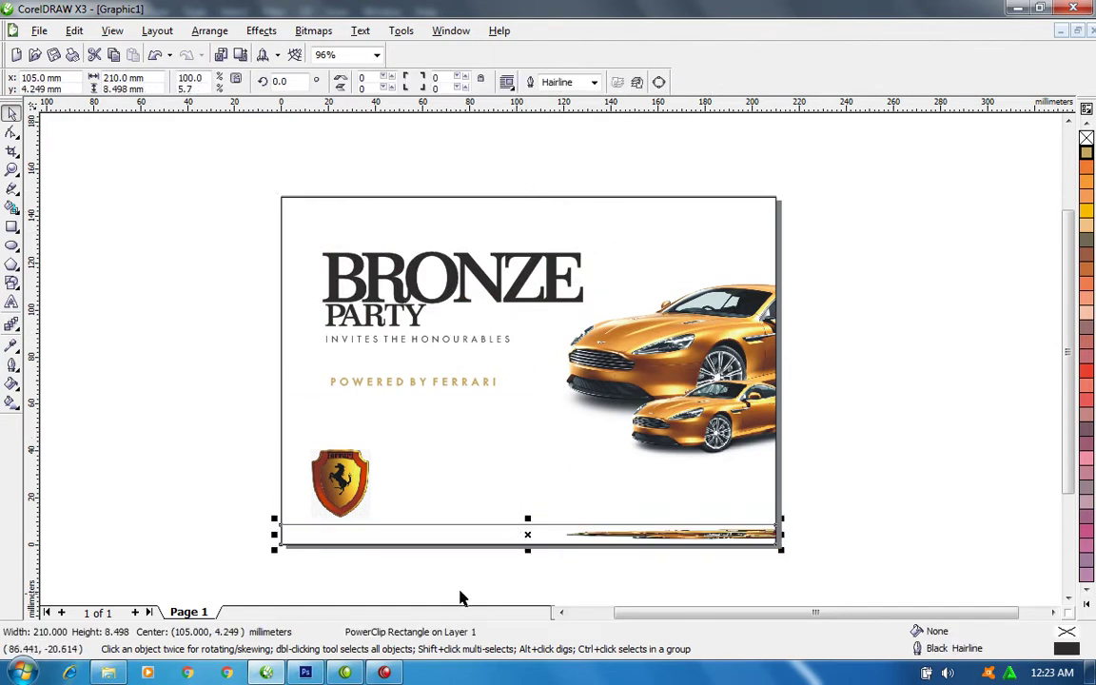
{"action": "right_click", "coordinate": [678, 538]}
{"action": "left_click", "coordinate": [723, 200]}
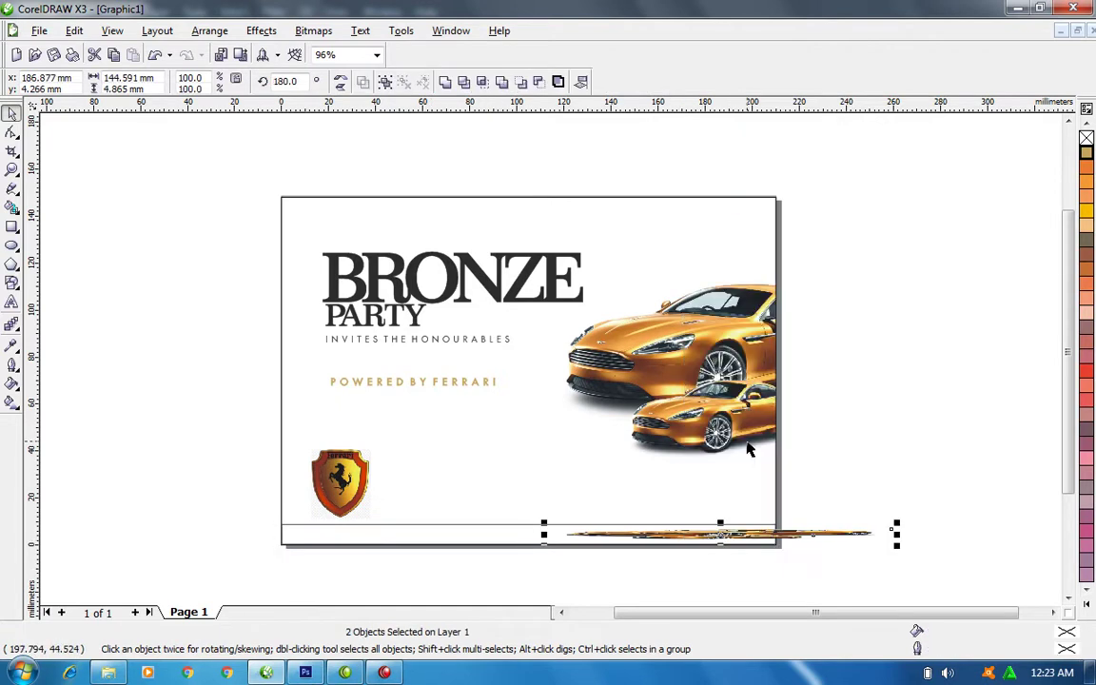
Fill the strip along the page's lower edge with Gold and remove its outline.
{"action": "left_click", "coordinate": [716, 528]}
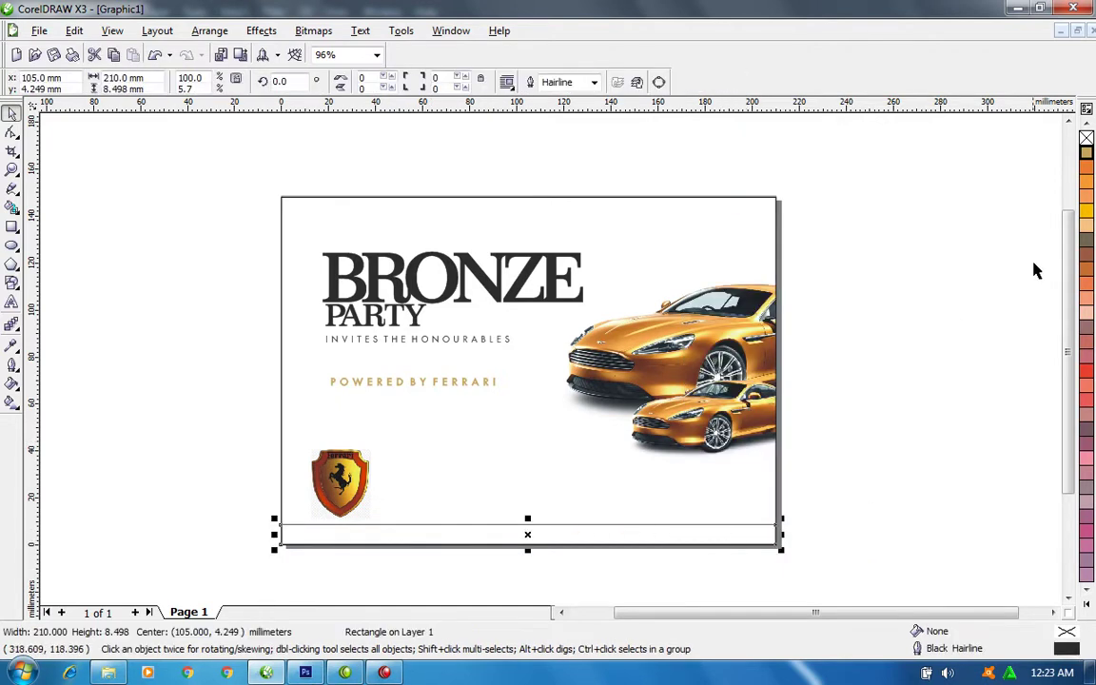
{"action": "left_click", "coordinate": [1086, 152]}
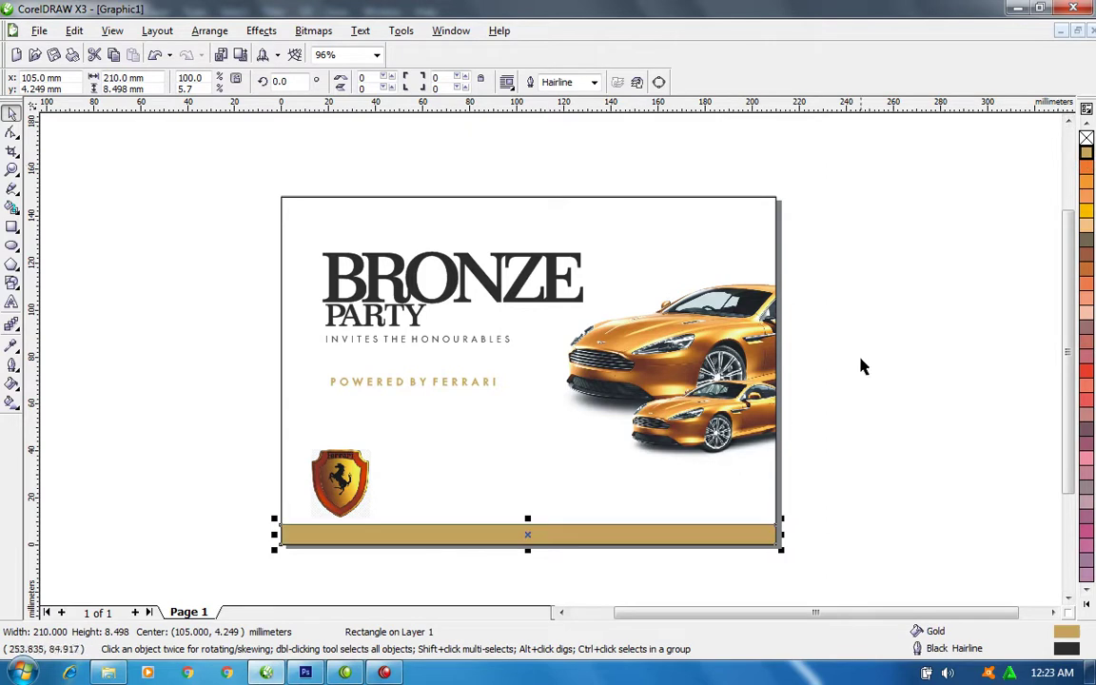
{"action": "right_click", "coordinate": [1086, 138]}
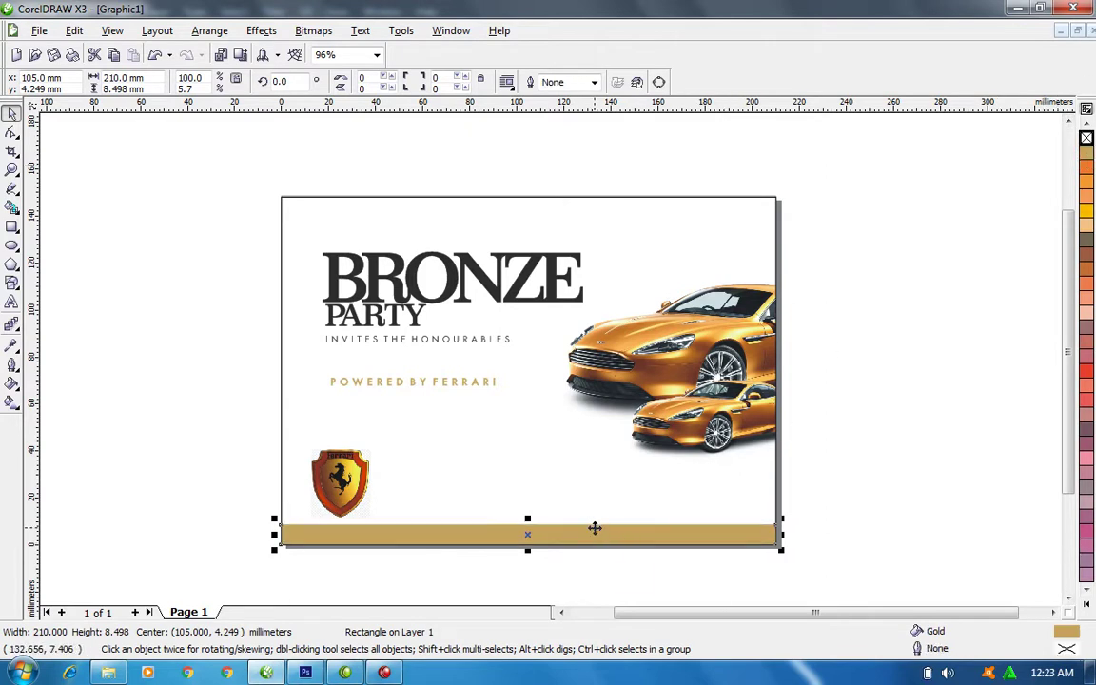
Convert the gold strip to curves, add two nodes on its upper edge and raise the one beneath the cars into a peak.
{"action": "key", "text": "ctrl+q"}
{"action": "key", "text": "F10"}
{"action": "double_click", "coordinate": [697, 526]}
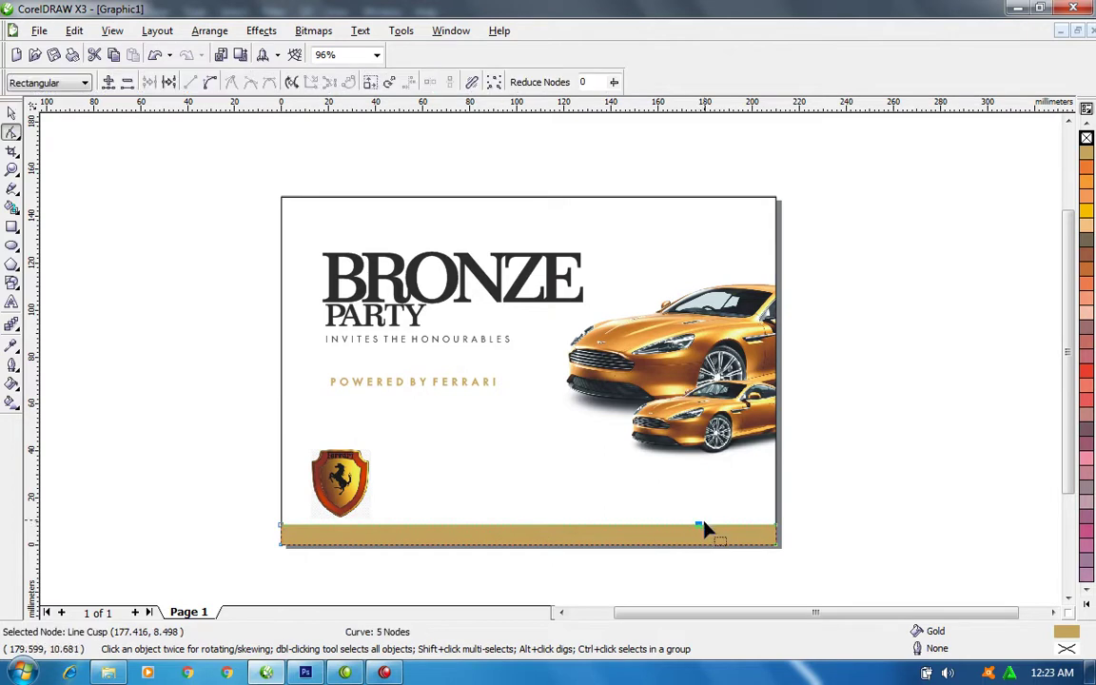
{"action": "double_click", "coordinate": [569, 526]}
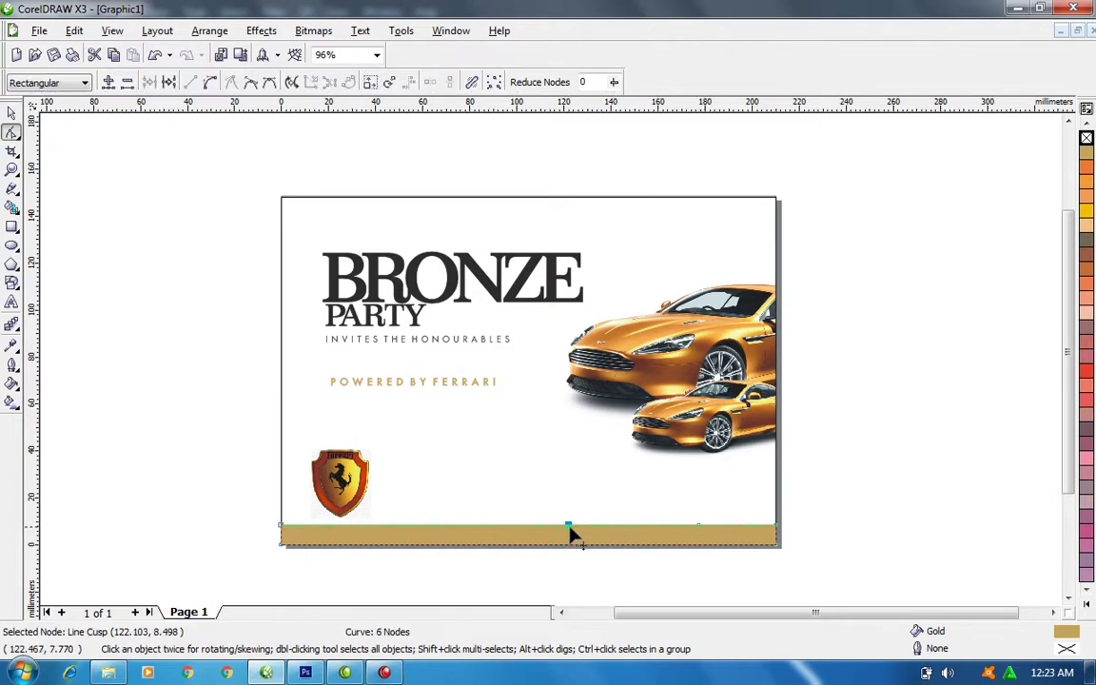
{"action": "left_click_drag", "start_coordinate": [699, 528], "coordinate": [709, 463]}
Convert the left slope of the gold peak to a curve and bend it inward.
{"action": "right_click", "coordinate": [663, 491]}
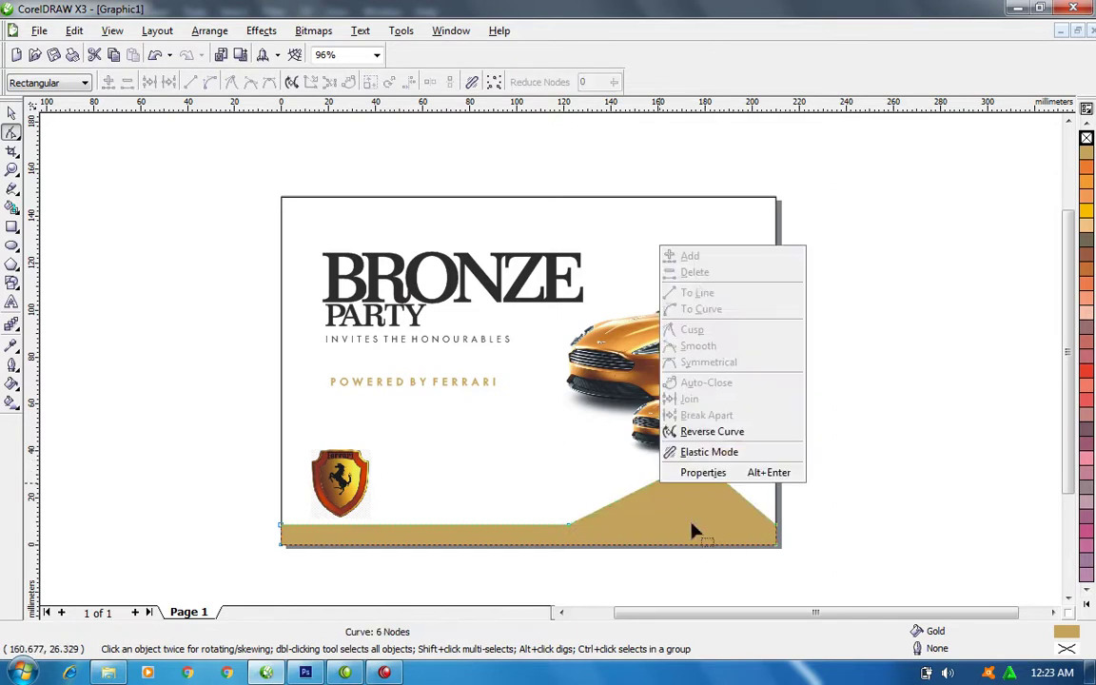
{"action": "left_click", "coordinate": [618, 514]}
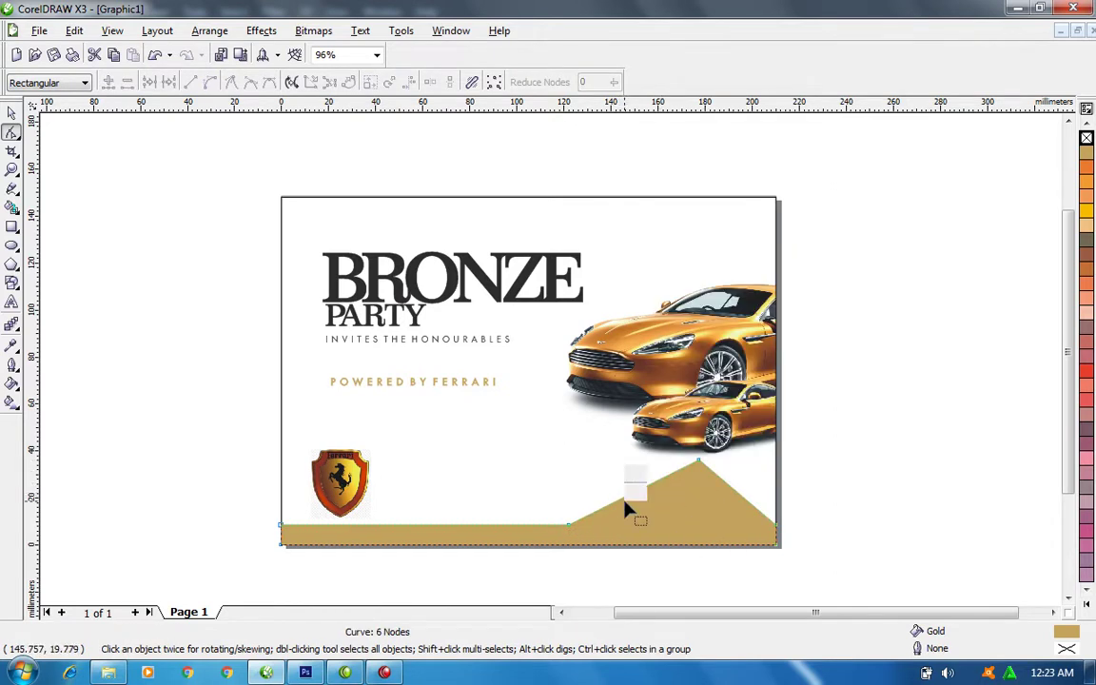
{"action": "right_click", "coordinate": [628, 506]}
{"action": "left_click", "coordinate": [606, 470]}
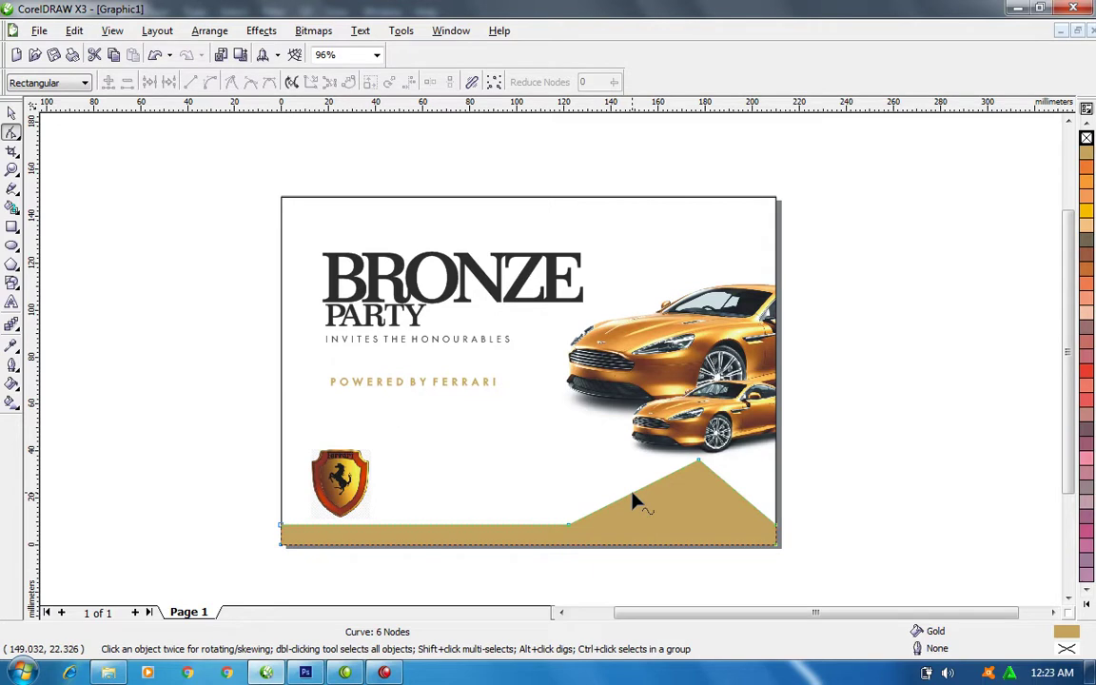
{"action": "right_click", "coordinate": [630, 496]}
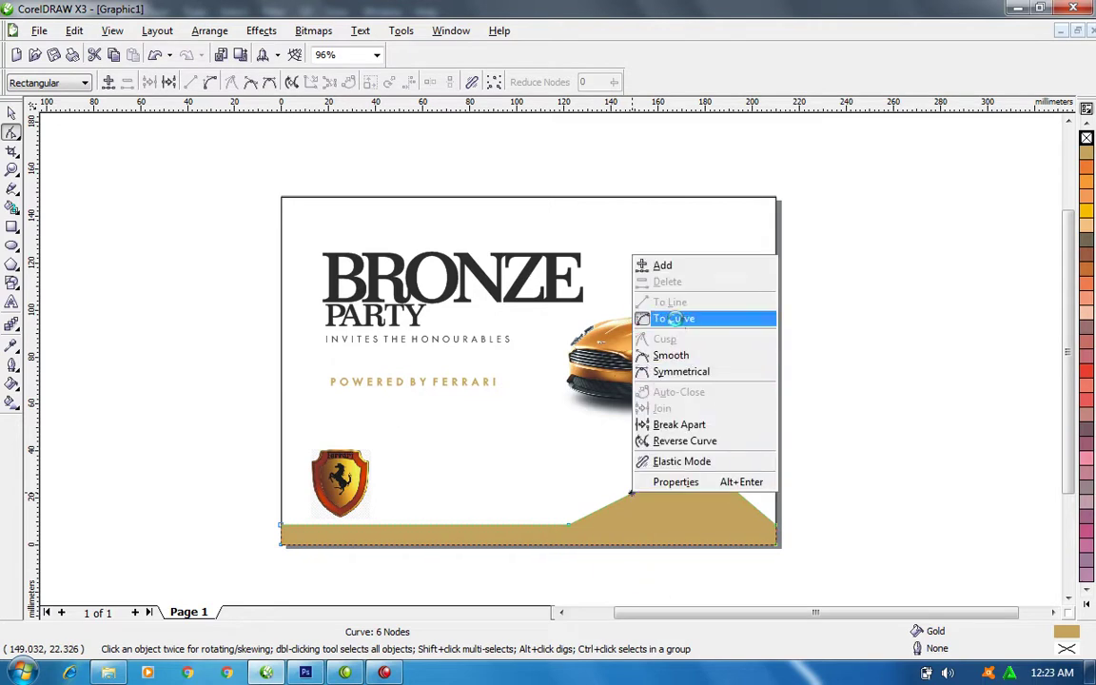
{"action": "left_click", "coordinate": [674, 318]}
{"action": "left_click_drag", "start_coordinate": [641, 502], "coordinate": [647, 512]}
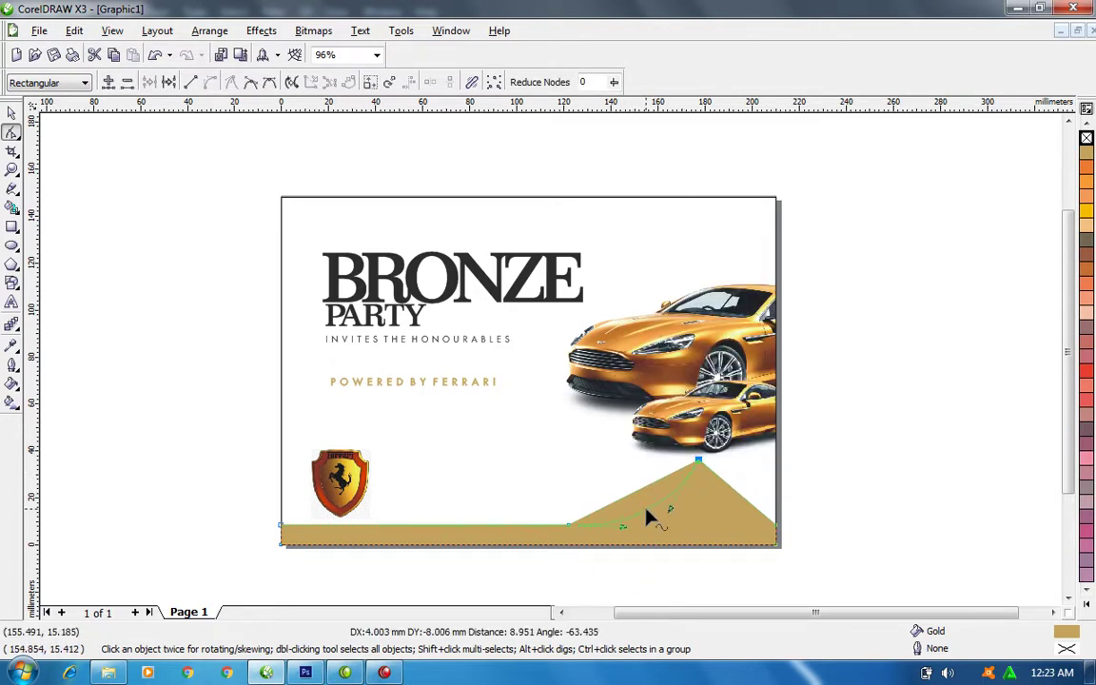
Convert the right slope of the gold peak to a curve and bend it inward.
{"action": "right_click", "coordinate": [740, 502]}
{"action": "left_click", "coordinate": [804, 317]}
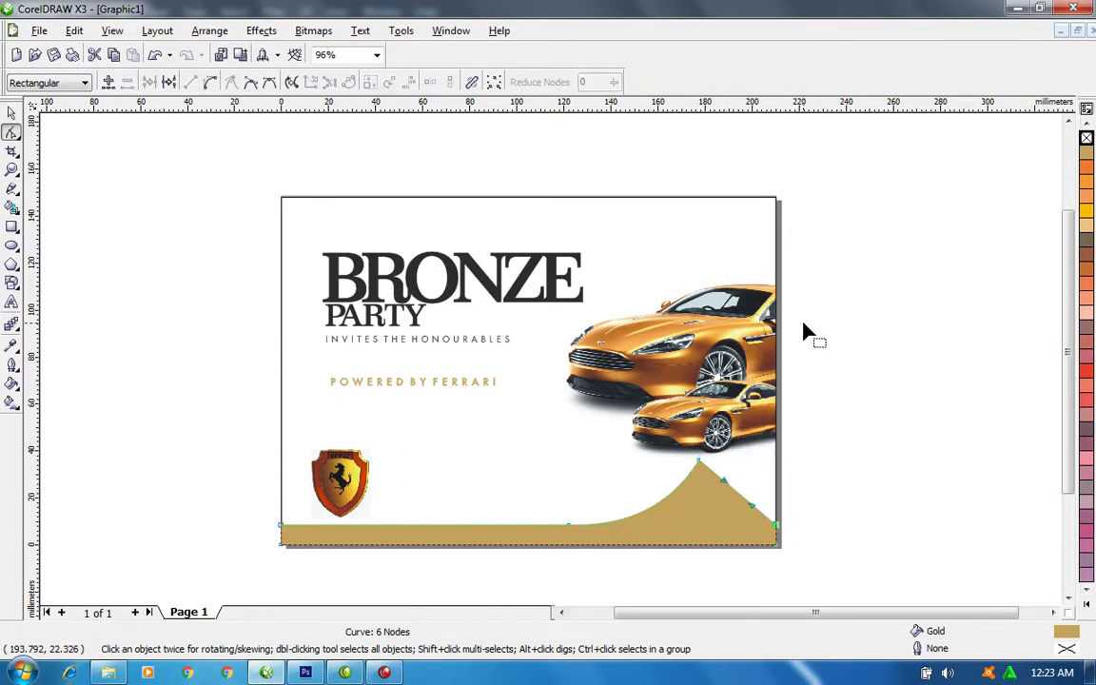
{"action": "left_click", "coordinate": [737, 488]}
{"action": "left_click_drag", "start_coordinate": [740, 498], "coordinate": [729, 543]}
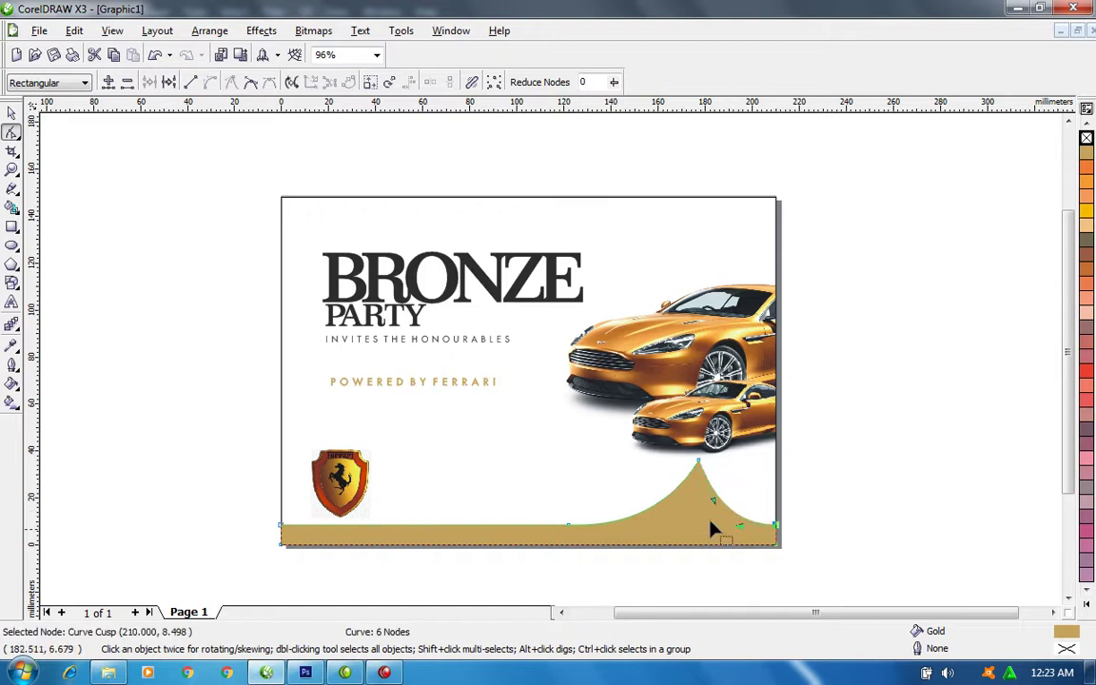
Shrink the Ferrari logo to about 17 mm wide and place it after the POWERED BY FERRARI line, moved down just above the strip.
{"action": "key", "text": "space"}
{"action": "left_click", "coordinate": [345, 497]}
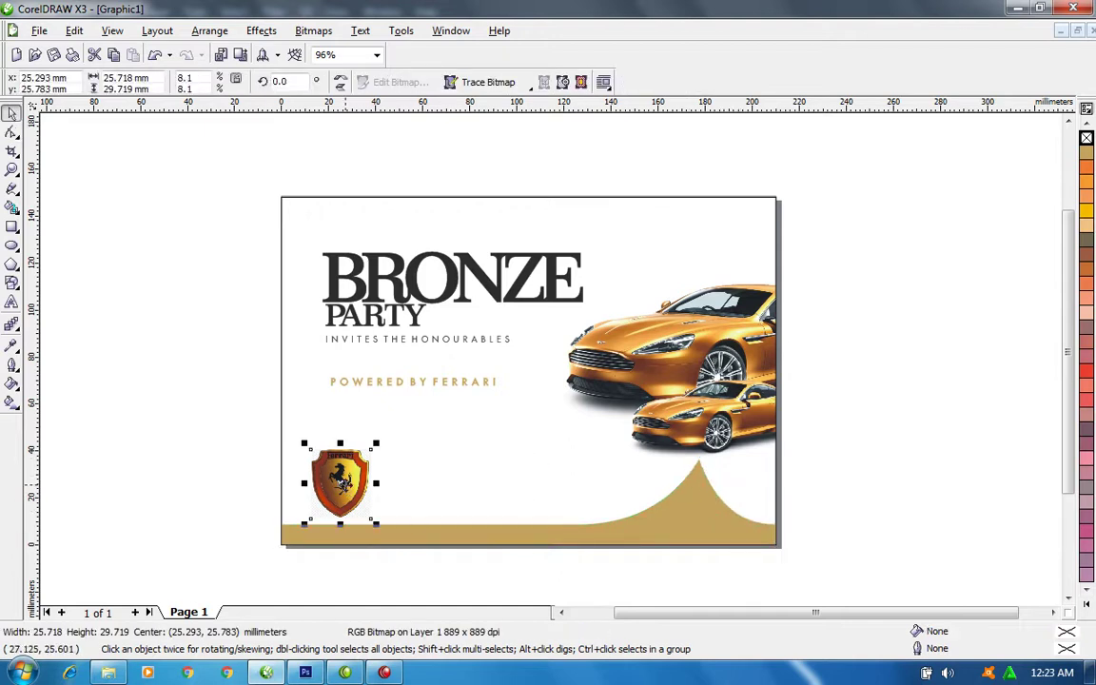
{"action": "left_click_drag", "start_coordinate": [379, 443], "coordinate": [358, 481]}
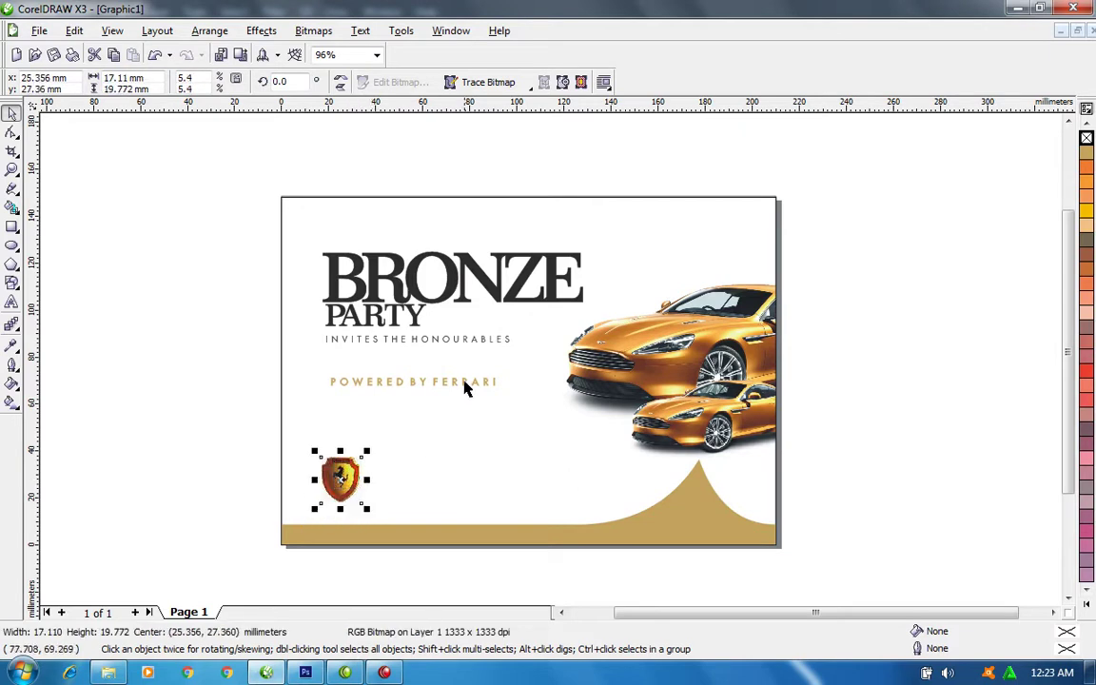
{"action": "left_click_drag", "start_coordinate": [465, 387], "coordinate": [466, 486]}
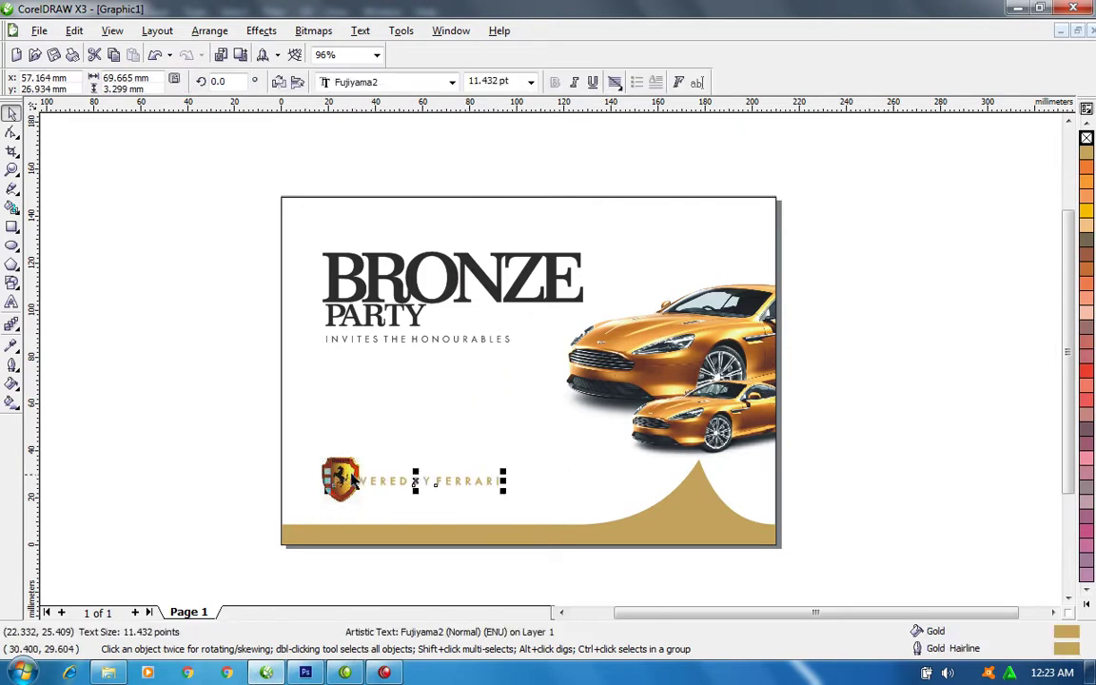
{"action": "left_click_drag", "start_coordinate": [352, 480], "coordinate": [542, 480]}
Recolour the peaked strip with a brown uniform fill of C44 M72 Y99 K5.
{"action": "left_click", "coordinate": [547, 534]}
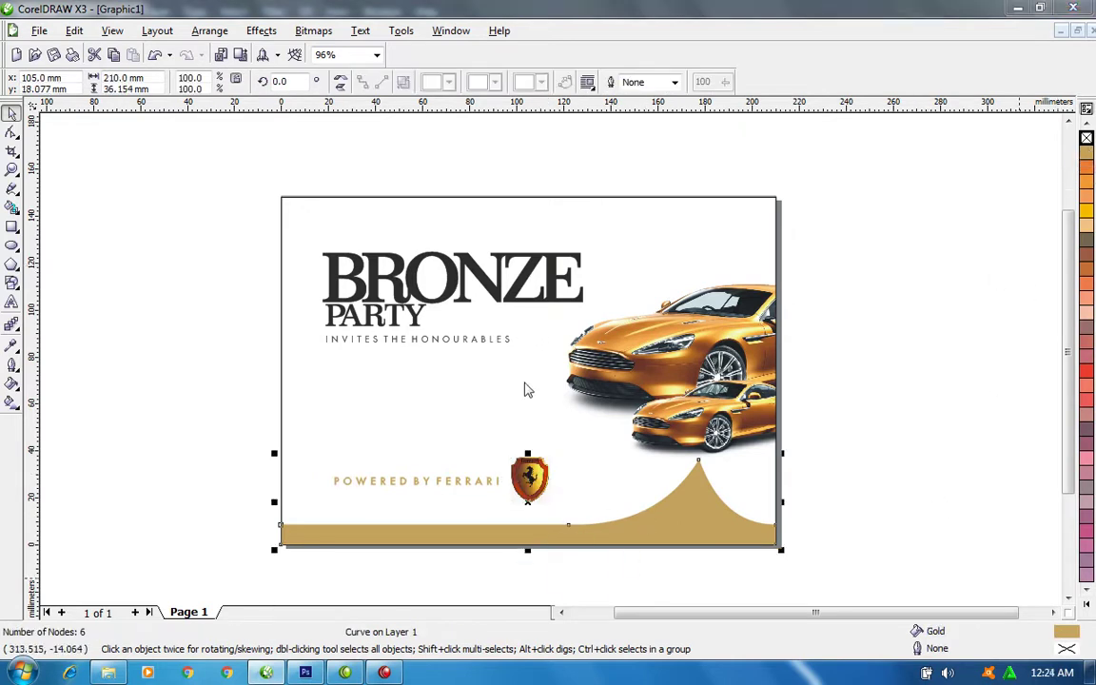
{"action": "key", "text": "shift+F11"}
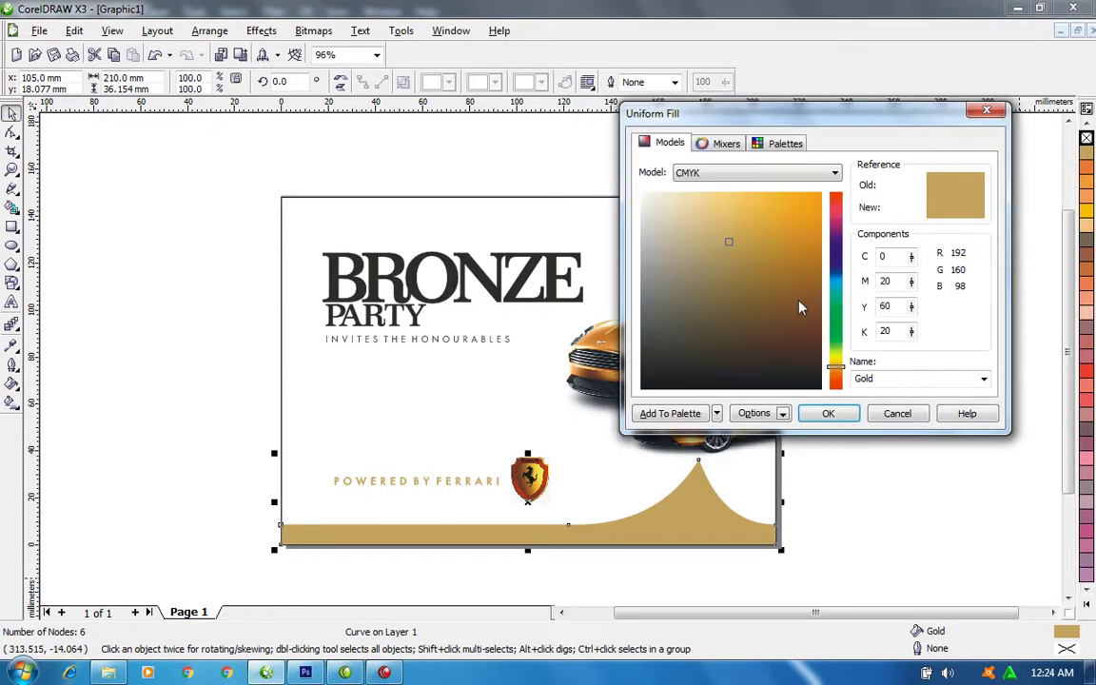
{"action": "left_click", "coordinate": [798, 298]}
{"action": "left_click", "coordinate": [815, 413]}
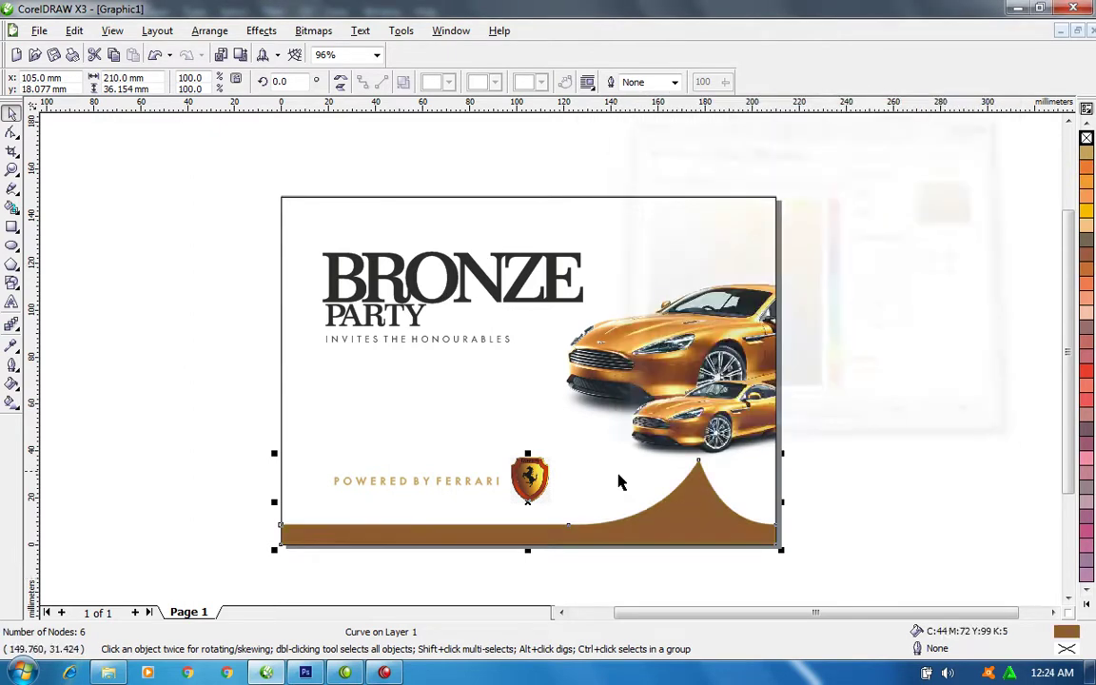
Give the POWERED BY FERRARI line the same brown C44 M72 Y99 K5 fill and remove its outline.
{"action": "left_click", "coordinate": [461, 487]}
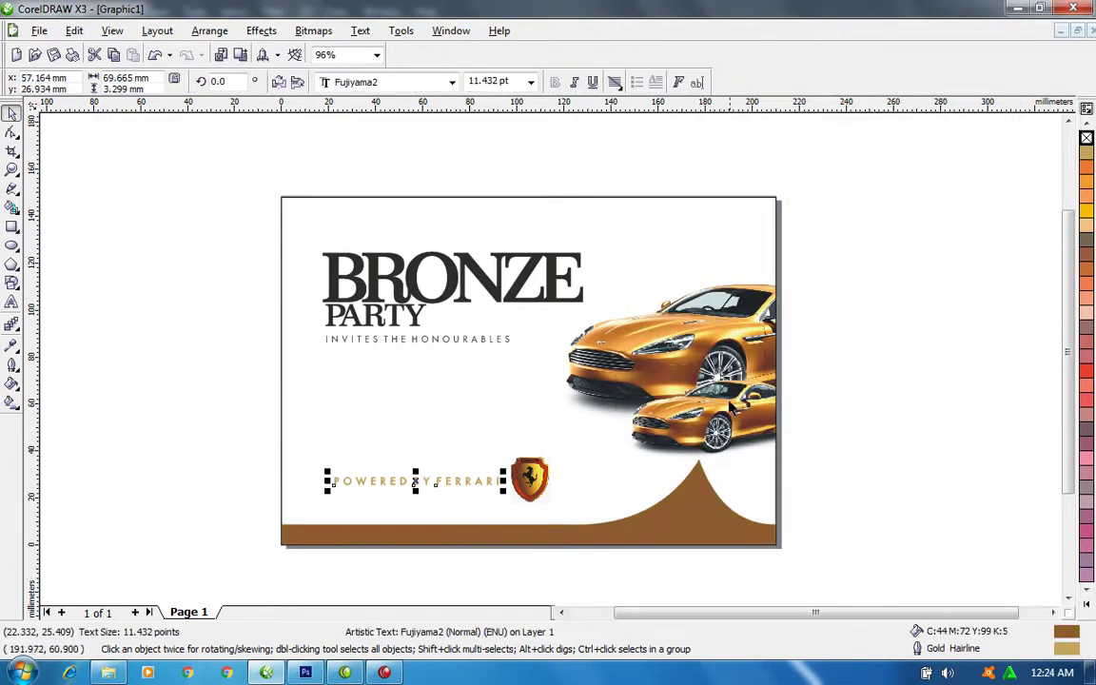
{"action": "right_click", "coordinate": [1085, 138]}
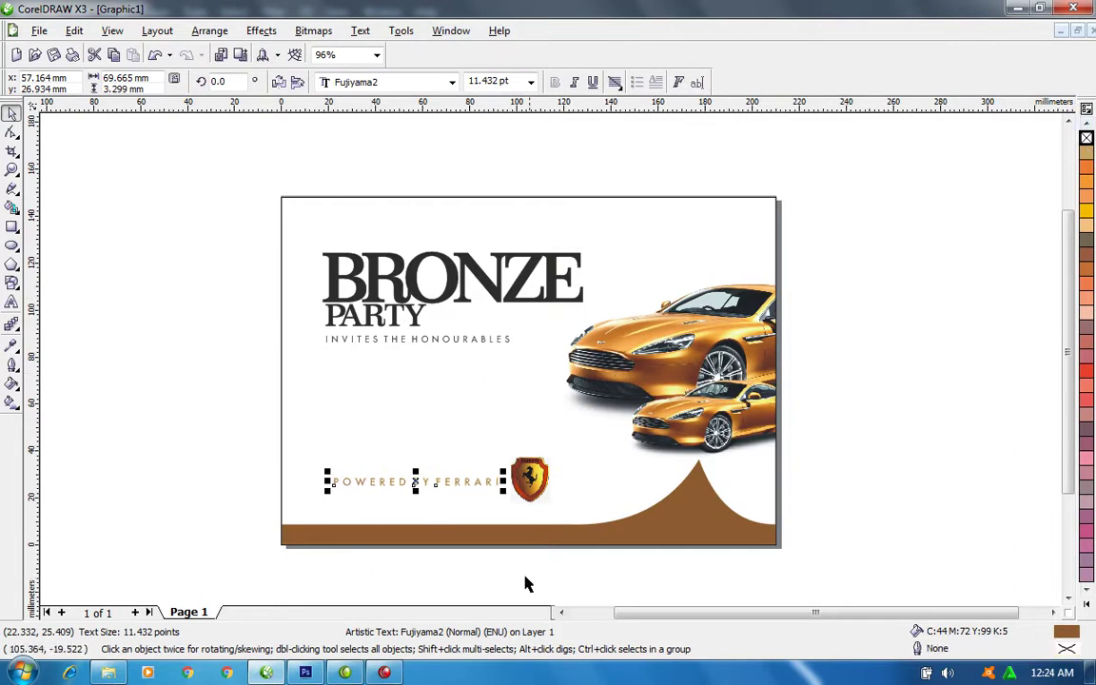
{"action": "left_click", "coordinate": [236, 439]}
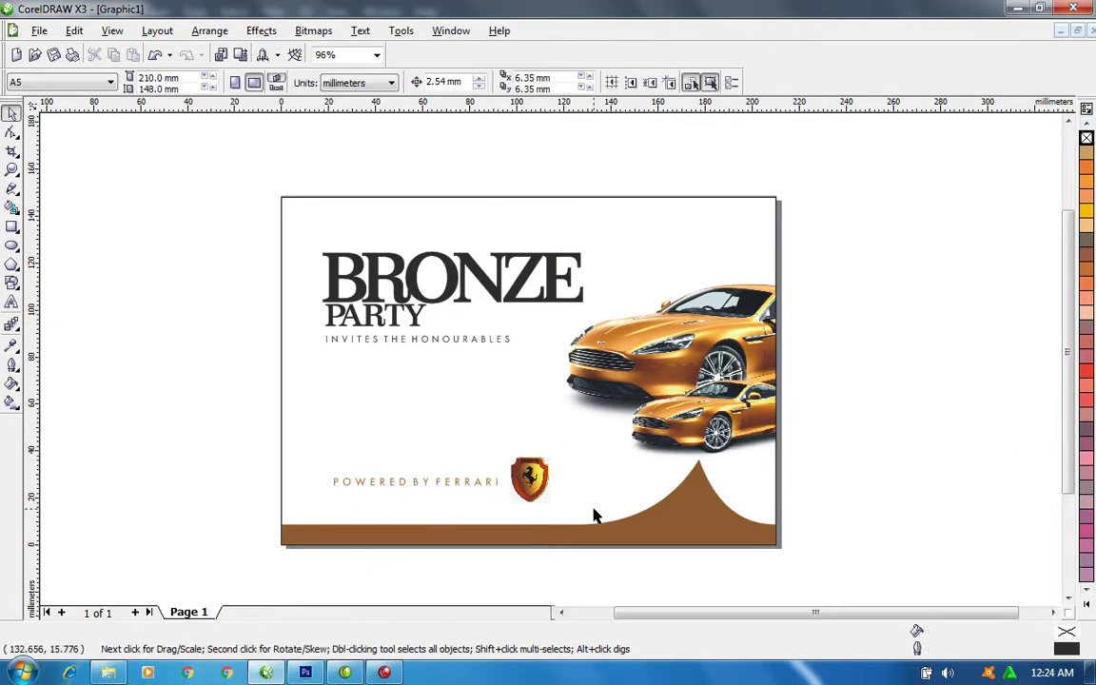
{"action": "left_click", "coordinate": [518, 274]}
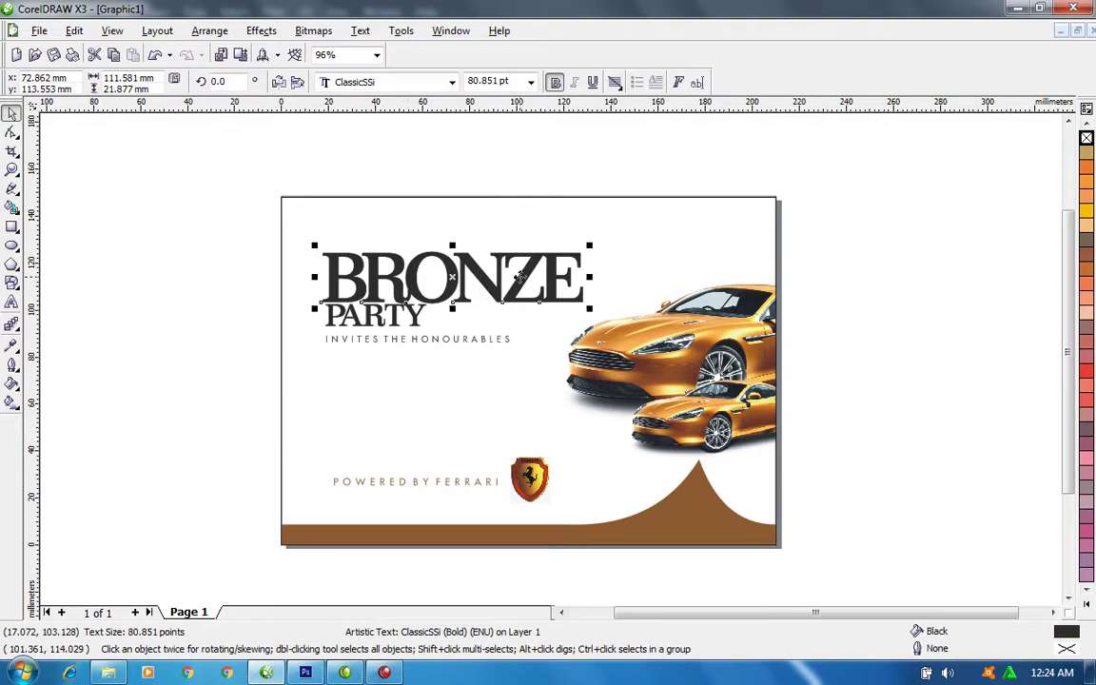
{"action": "left_click", "coordinate": [851, 410]}
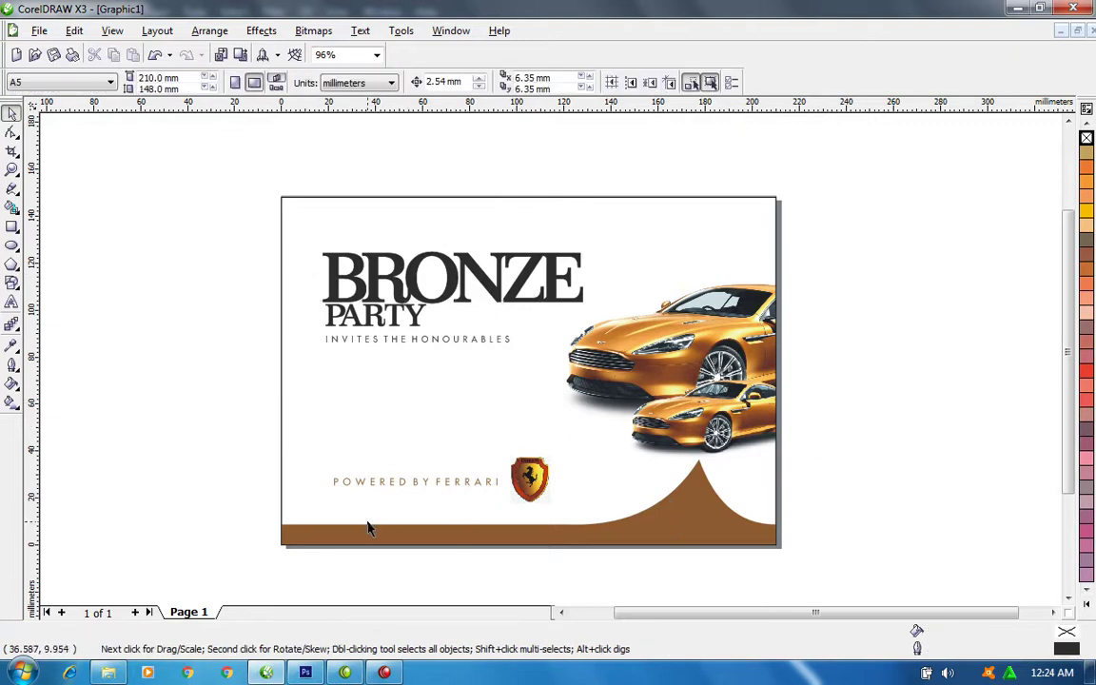
Draw a rectangle about 115 by 9 mm between the POWERED BY FERRARI line and the brown strip.
{"action": "left_click", "coordinate": [11, 226]}
{"action": "left_click_drag", "start_coordinate": [330, 494], "coordinate": [601, 515]}
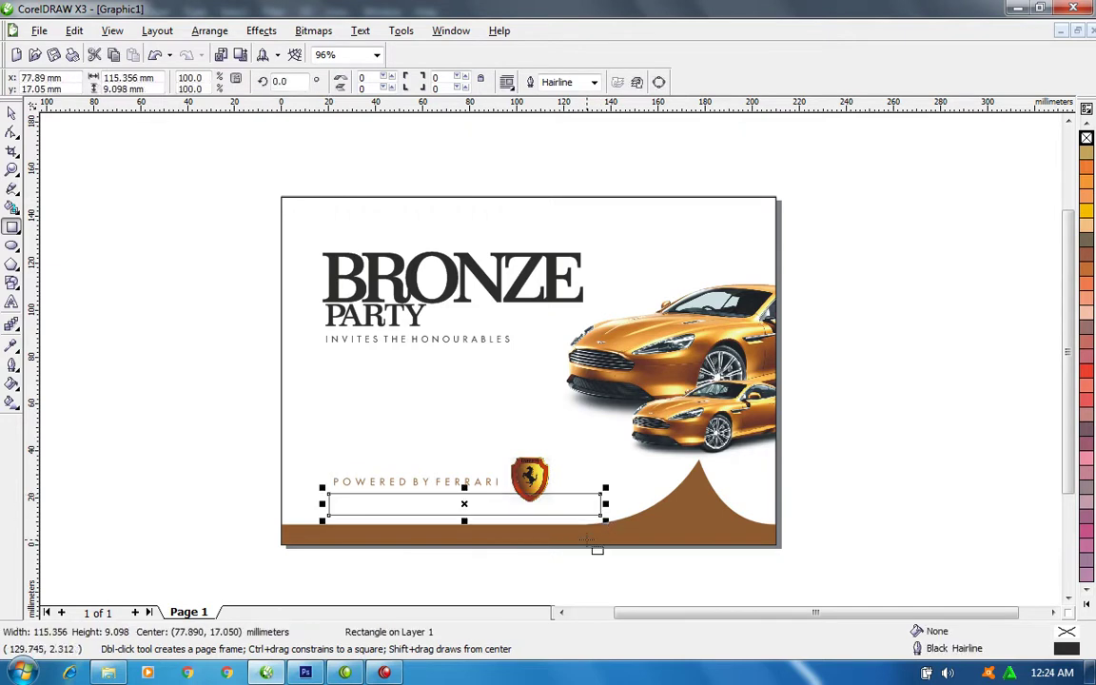
{"action": "key", "text": "space"}
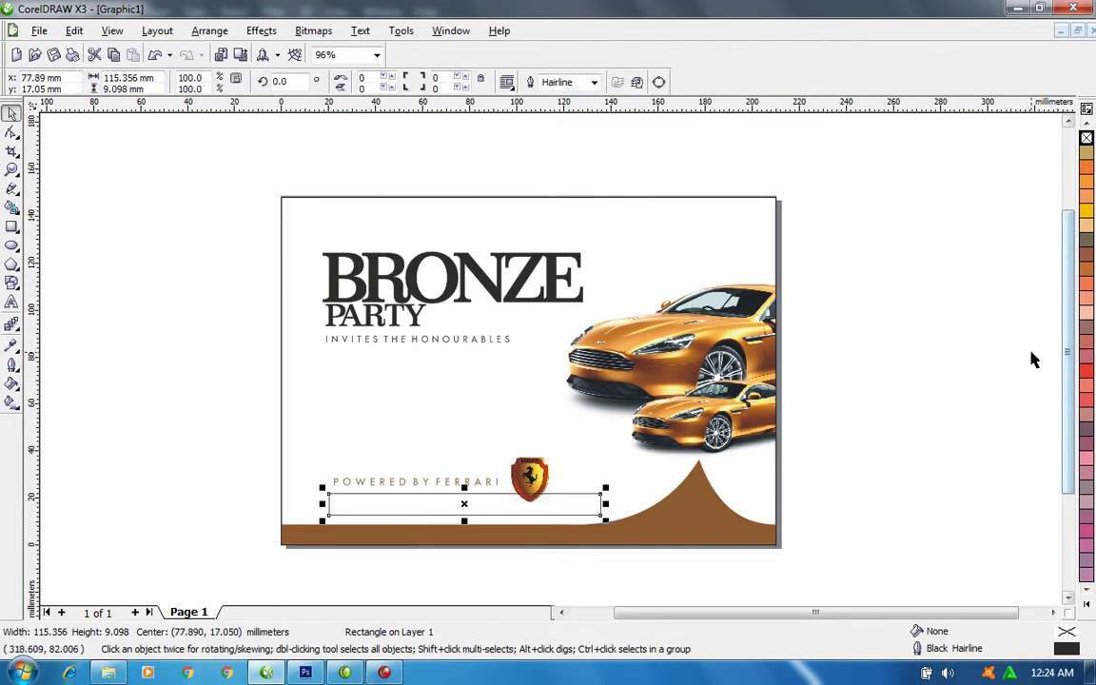
Fill the rectangle with Gold lightened with white to C0 M7 Y19 K7 and remove its outline.
{"action": "left_click", "coordinate": [1086, 153]}
{"action": "left_click", "coordinate": [1087, 597]}
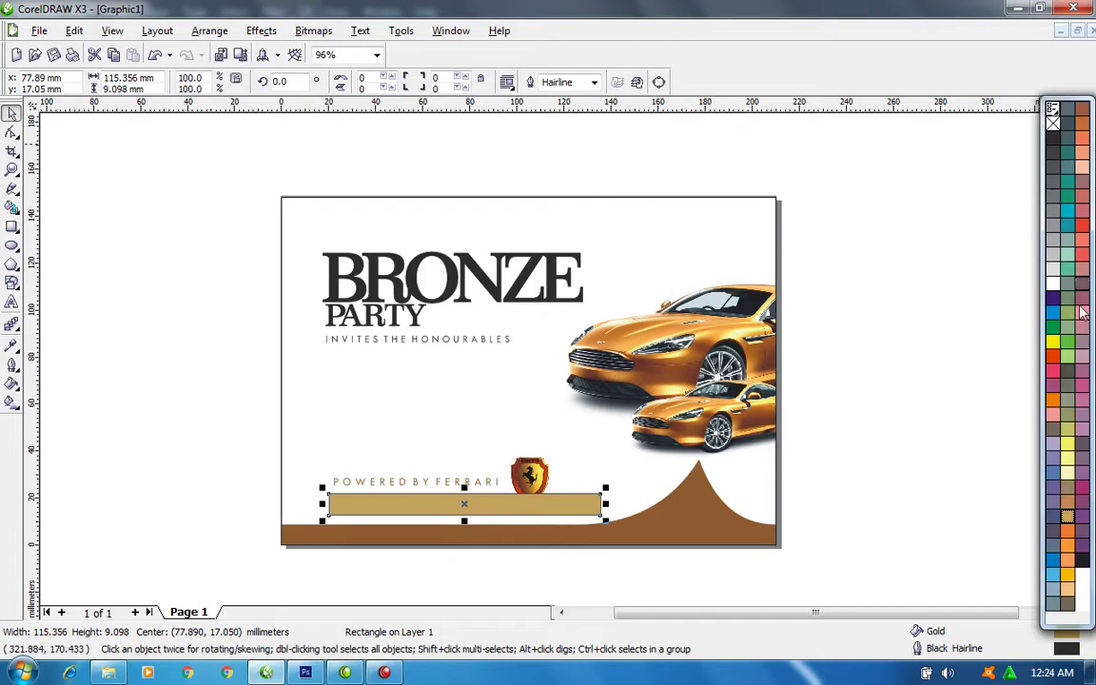
{"action": "left_click", "coordinate": [1054, 292]}
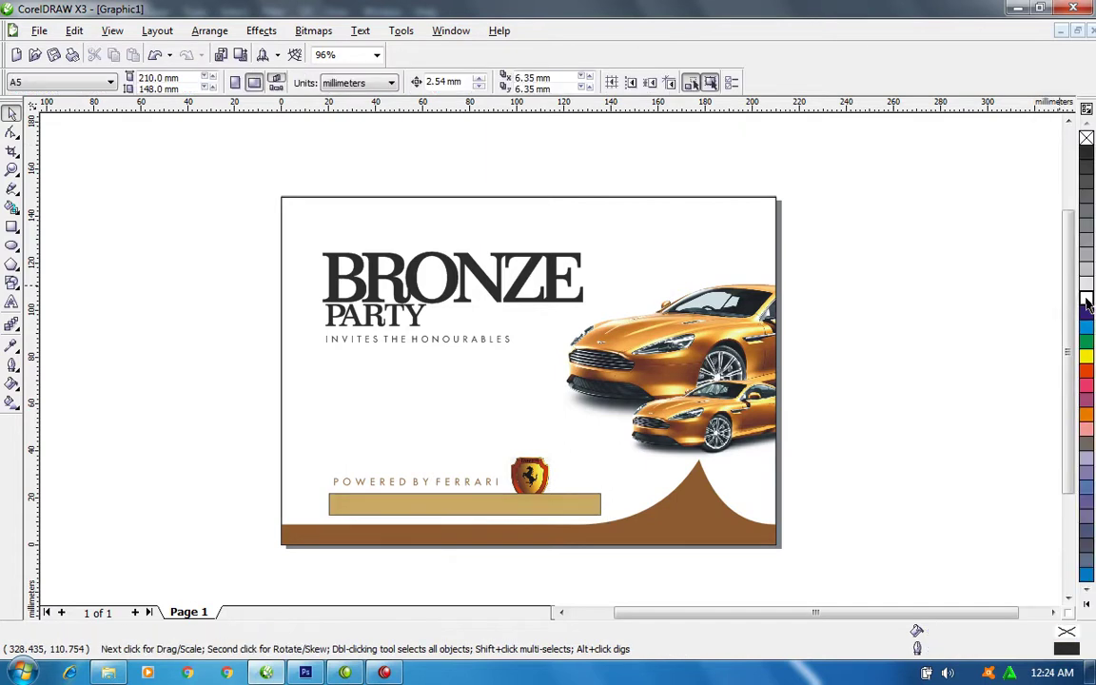
{"action": "left_click", "coordinate": [571, 505]}
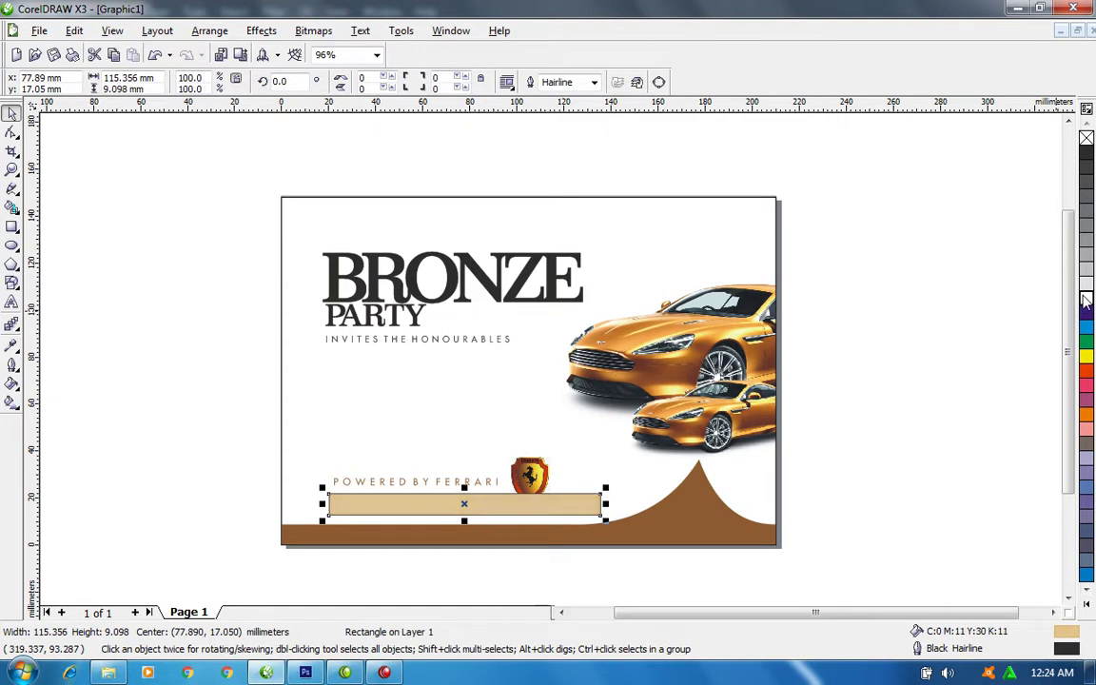
{"action": "left_click", "coordinate": [1084, 296], "text": "ctrl"}
{"action": "left_click", "coordinate": [1084, 297], "text": "ctrl"}
{"action": "left_click", "coordinate": [1084, 297], "text": "ctrl"}
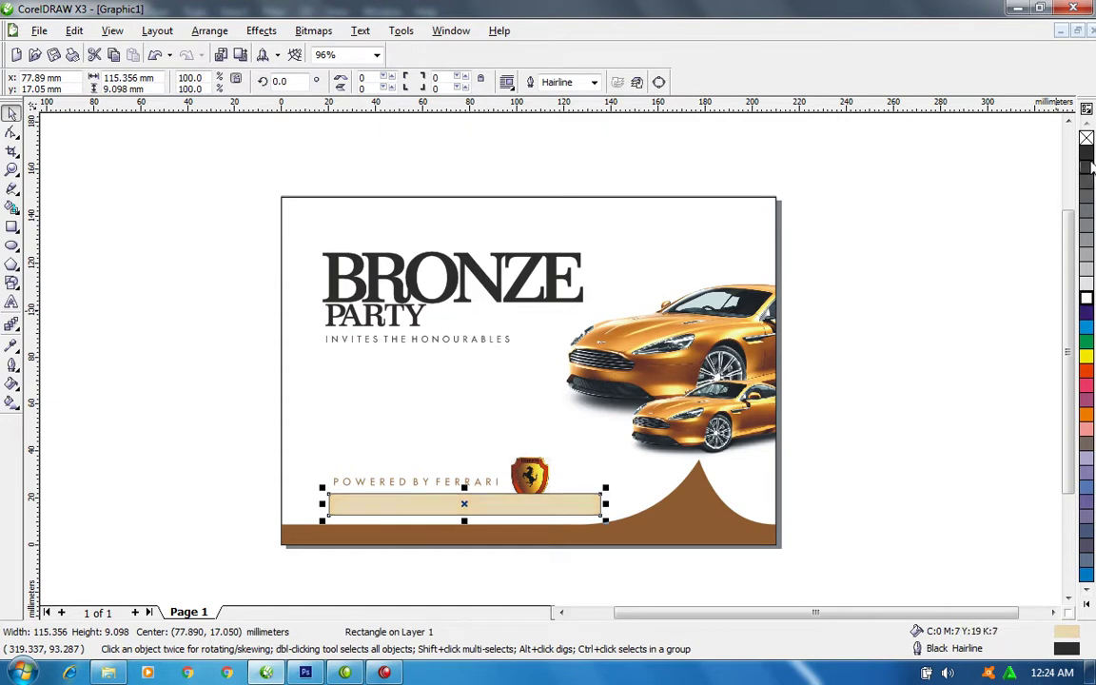
Move the cream bar up above the POWERED BY FERRARI line and place a copy of that line just over the bar.
{"action": "left_click", "coordinate": [530, 473]}
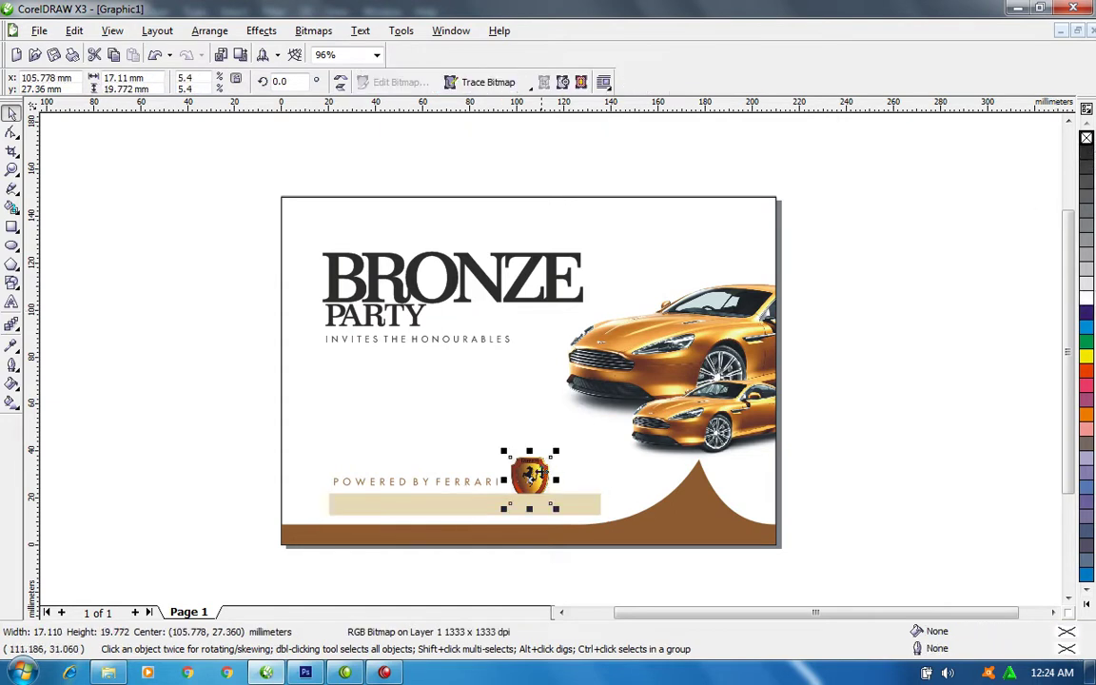
{"action": "left_click_drag", "start_coordinate": [570, 506], "coordinate": [577, 441]}
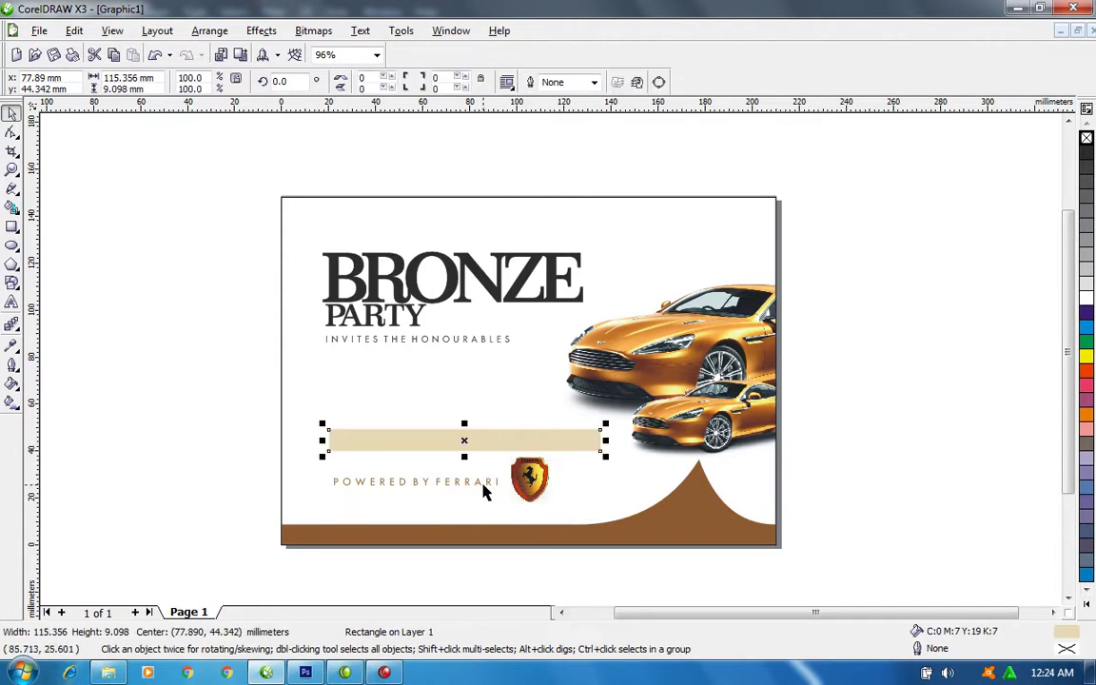
{"action": "left_click_drag", "start_coordinate": [485, 483], "coordinate": [483, 424]}
Replace the copied line's text above the cream bar with BE OUR GUEST.
{"action": "key", "text": "F8"}
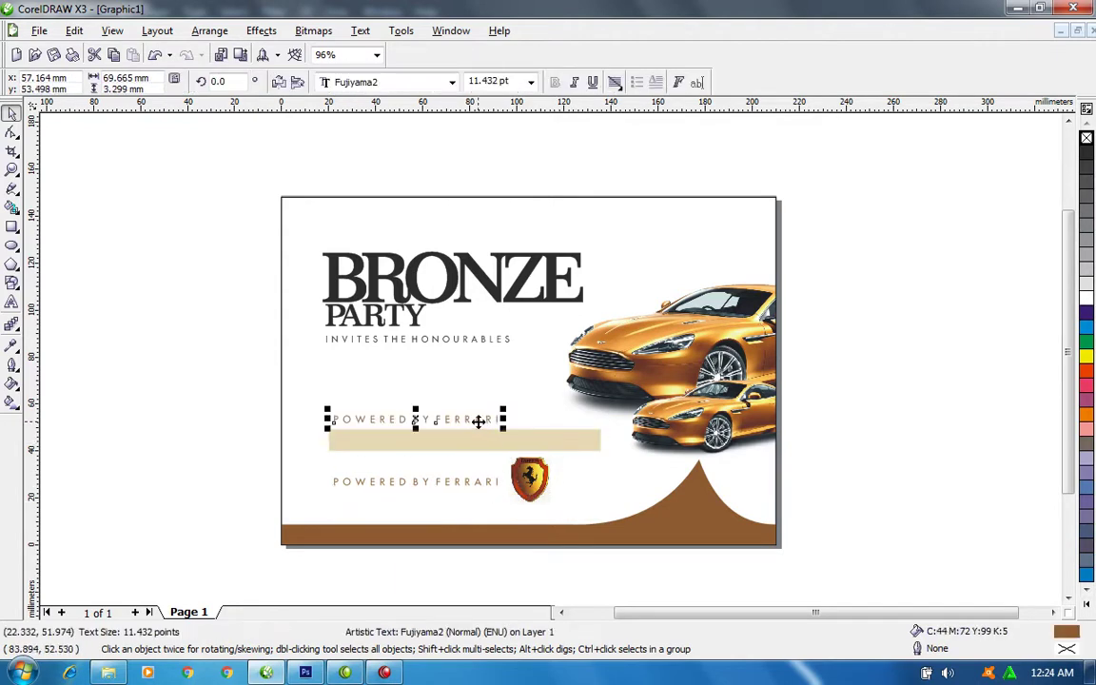
{"action": "left_click", "coordinate": [476, 418]}
{"action": "key", "text": "ctrl+a"}
{"action": "type", "text": "B"}
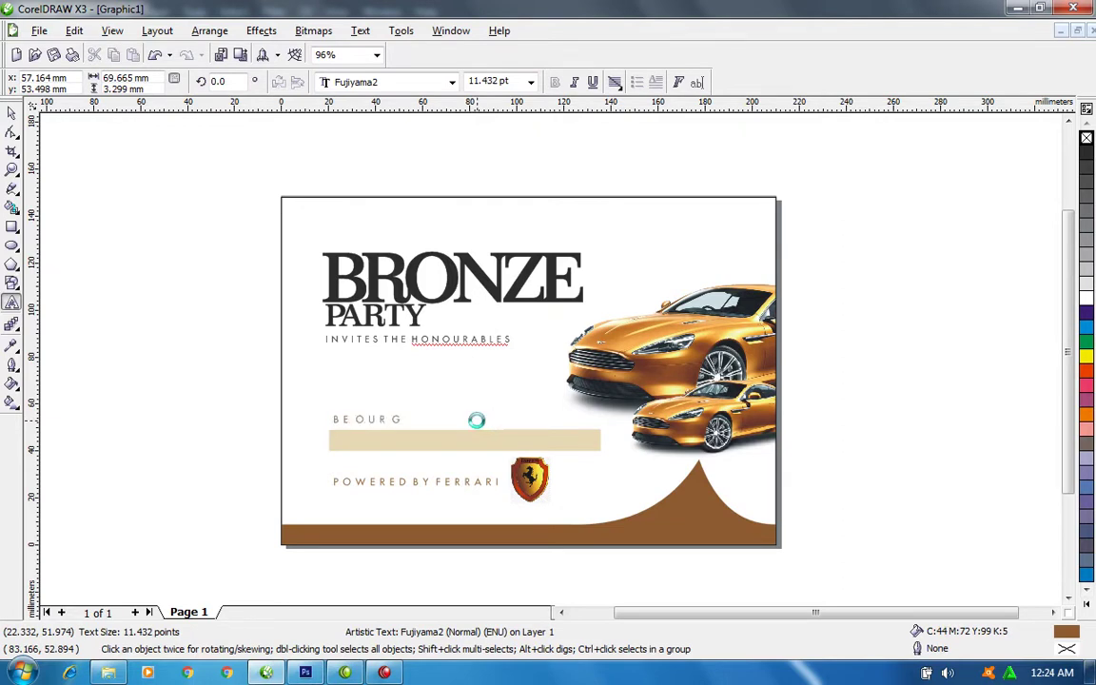
{"action": "type", "text": "E OUR GUEST"}
{"action": "key", "text": "ctrl+space"}
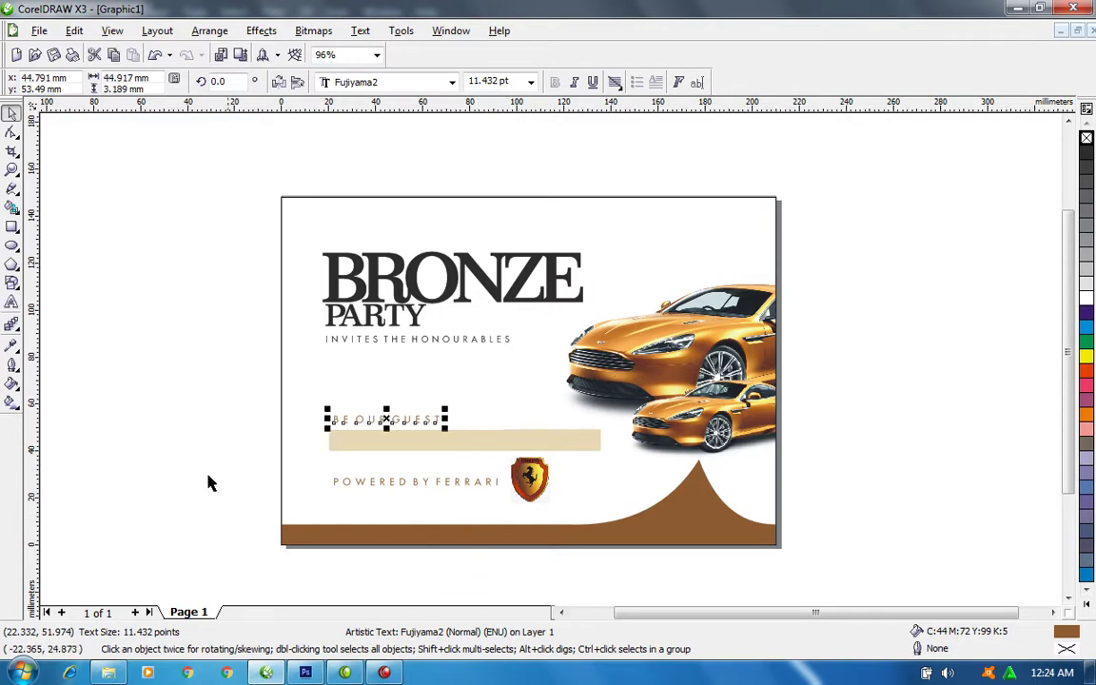
Switch to Photoshop to check the progress of the smart object update and return to CorelDRAW.
{"action": "left_click", "coordinate": [305, 673]}
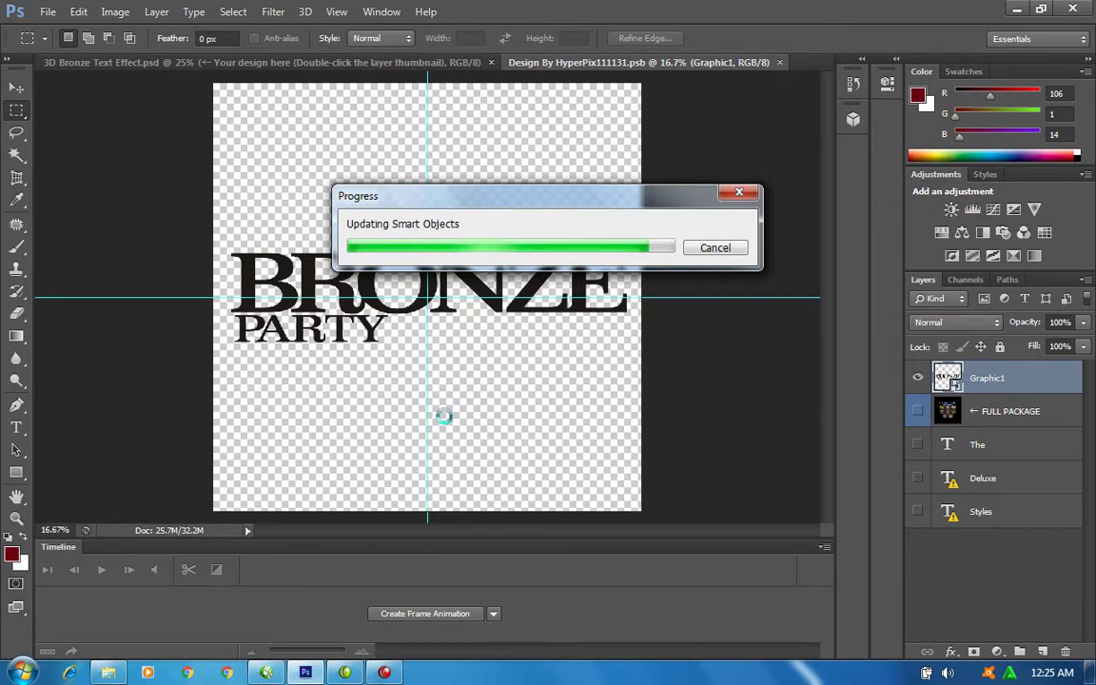
{"action": "left_click", "coordinate": [269, 672]}
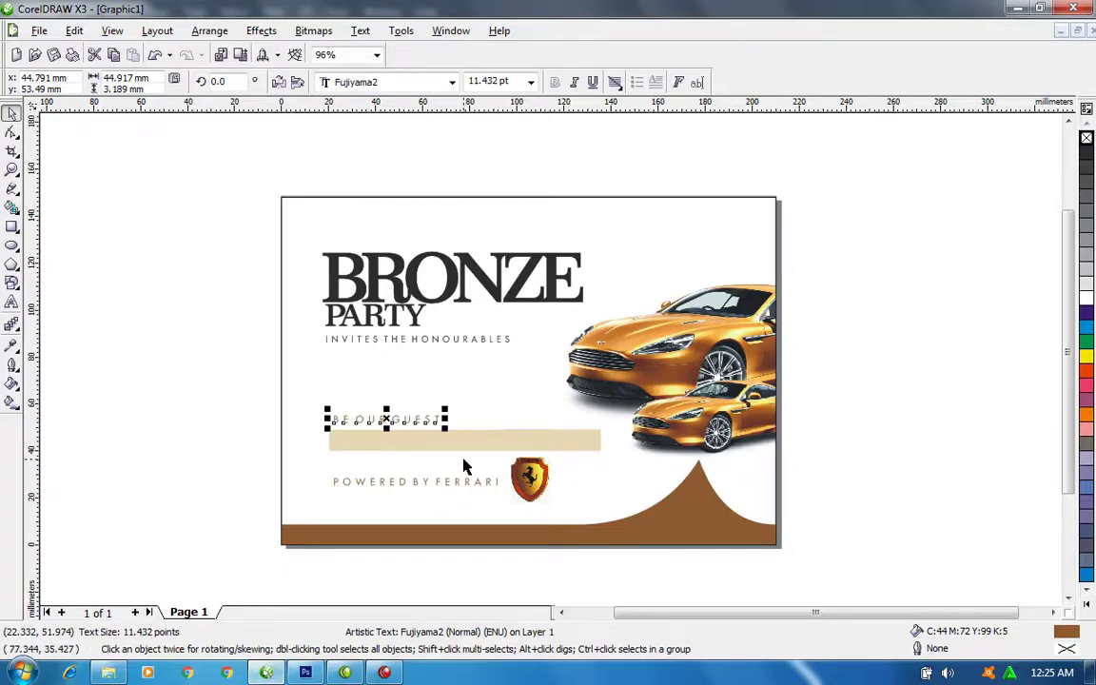
{"action": "left_click", "coordinate": [466, 346]}
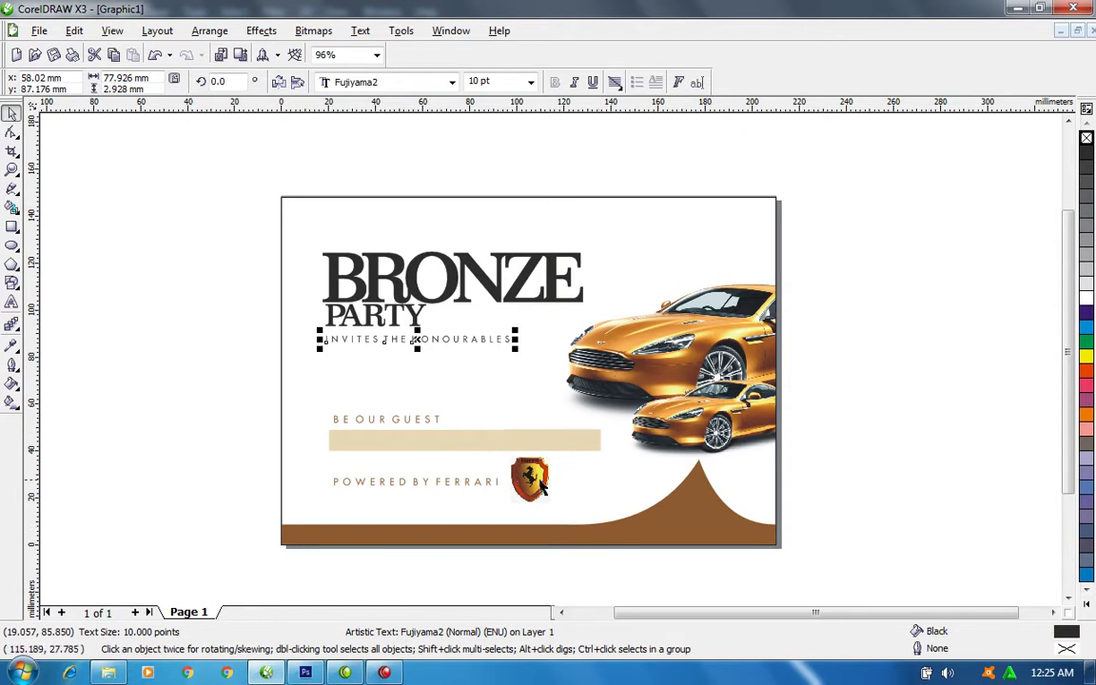
Move the Ferrari logo below the start of the cream bar and shift the POWERED BY FERRARI line to follow it.
{"action": "left_click_drag", "start_coordinate": [540, 485], "coordinate": [712, 525]}
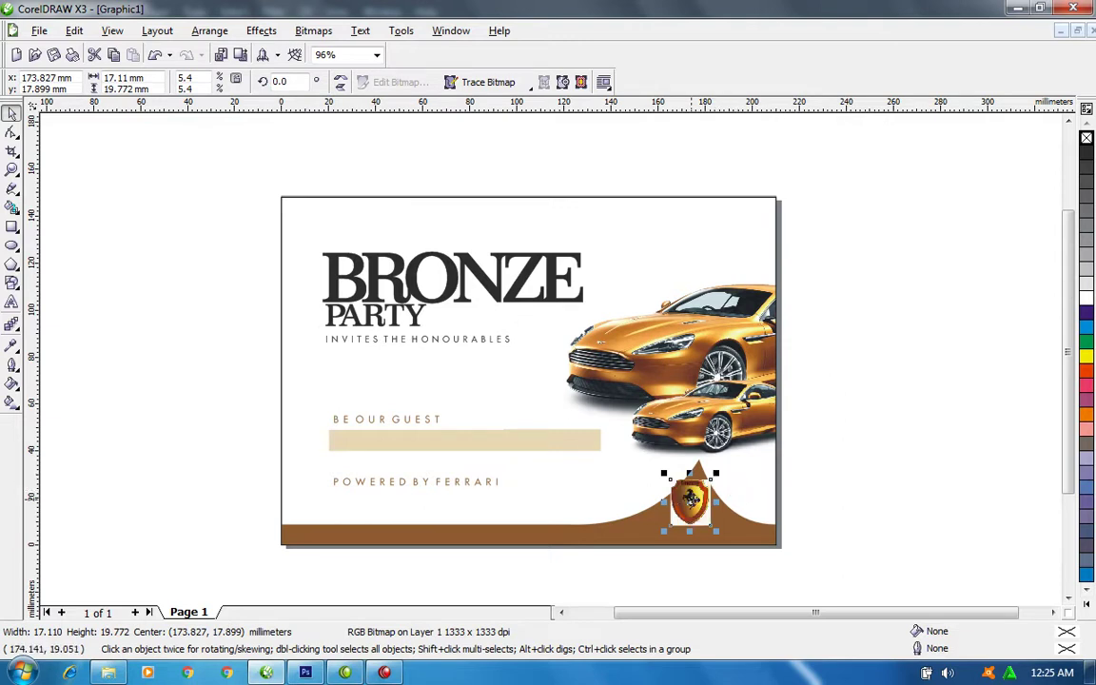
{"action": "left_click_drag", "start_coordinate": [691, 498], "coordinate": [367, 483]}
{"action": "left_click", "coordinate": [463, 488]}
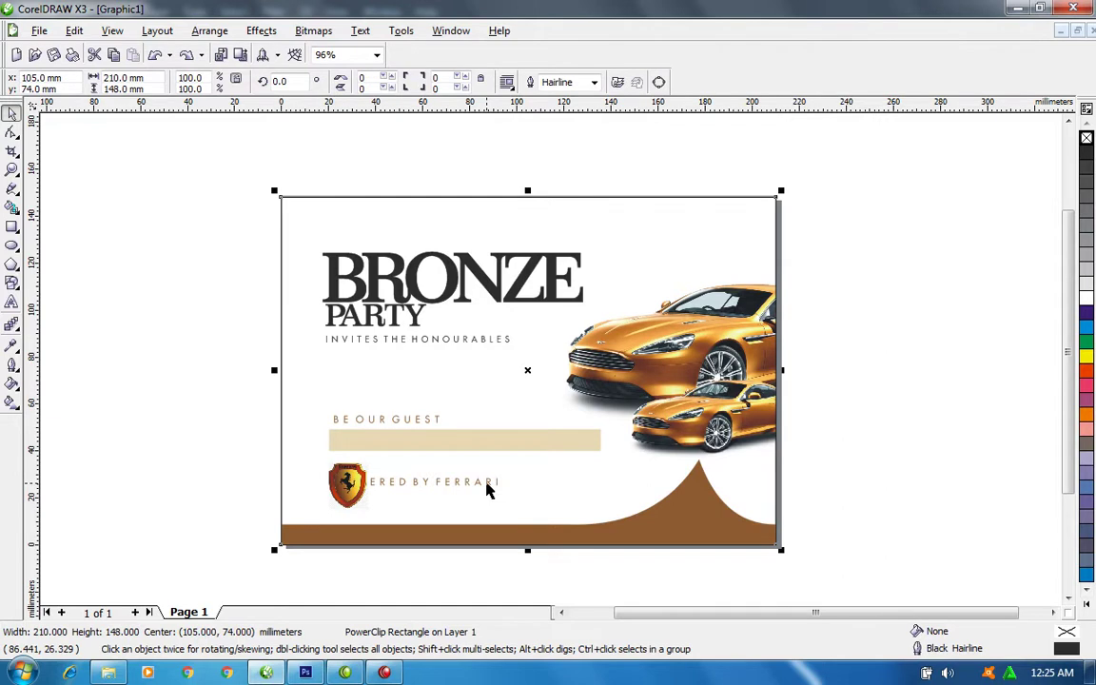
{"action": "left_click_drag", "start_coordinate": [487, 490], "coordinate": [529, 551]}
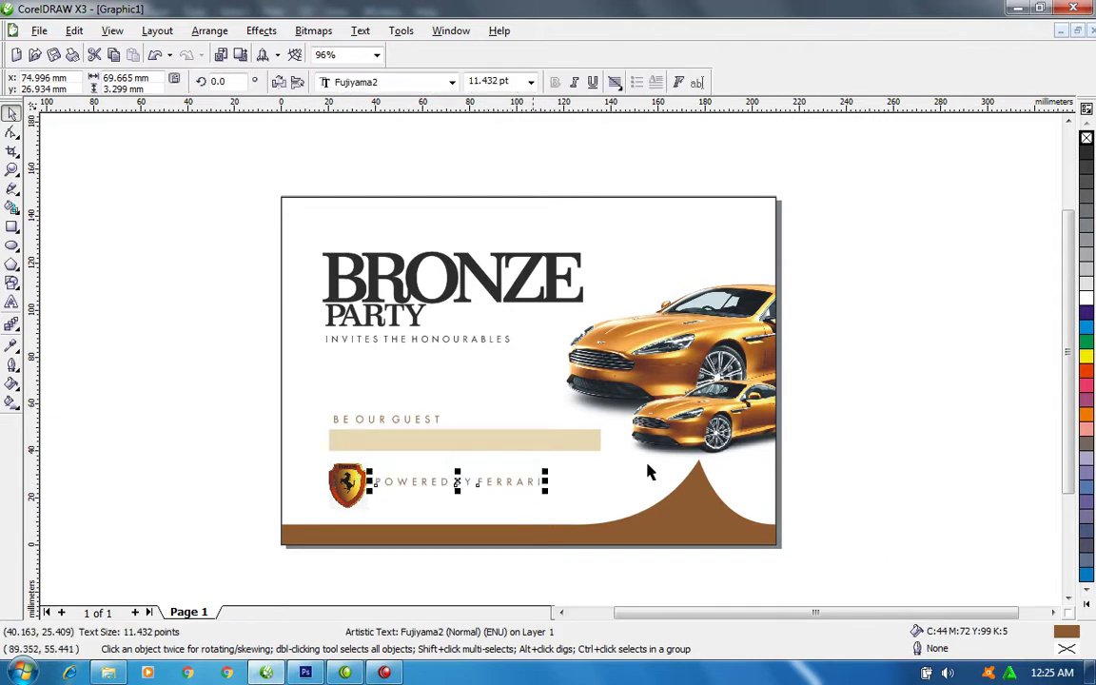
Tint the peaked strip with yellow to C33 M53 Y100 K4 and give the BRONZE PARTY title the same golden brown fill.
{"action": "left_click", "coordinate": [771, 521]}
{"action": "left_click", "coordinate": [1086, 358], "text": "ctrl"}
{"action": "left_click", "coordinate": [1086, 359], "text": "ctrl"}
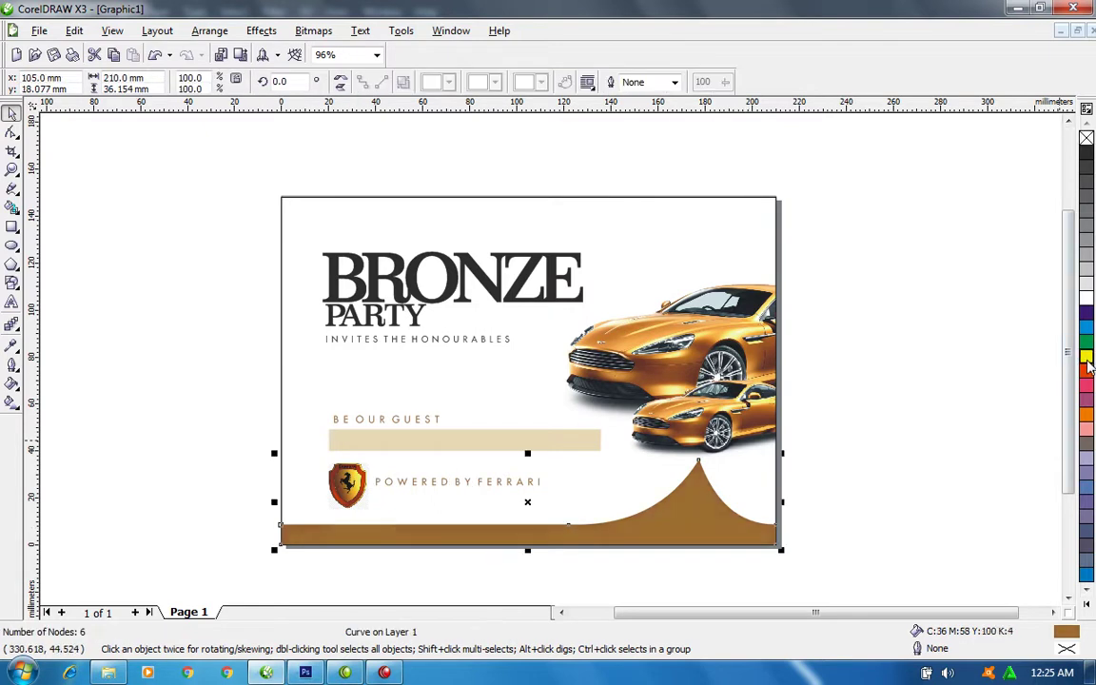
{"action": "left_click", "coordinate": [1086, 358], "text": "ctrl"}
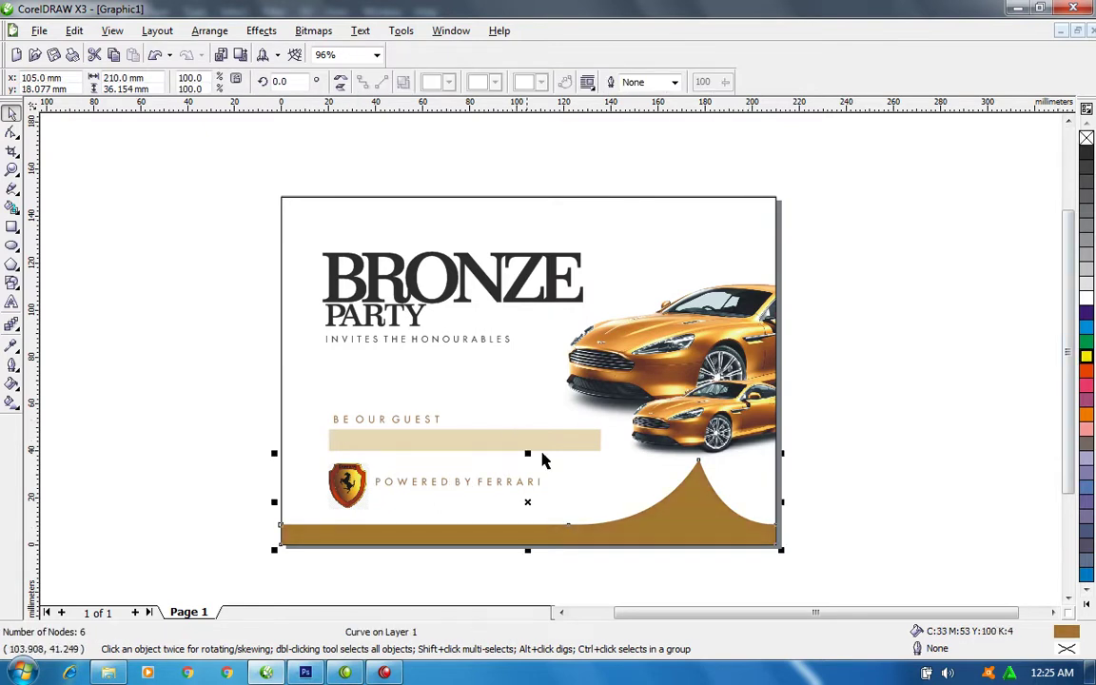
{"action": "left_click_drag", "start_coordinate": [261, 208], "coordinate": [582, 325]}
{"action": "key", "text": "ctrl+r"}
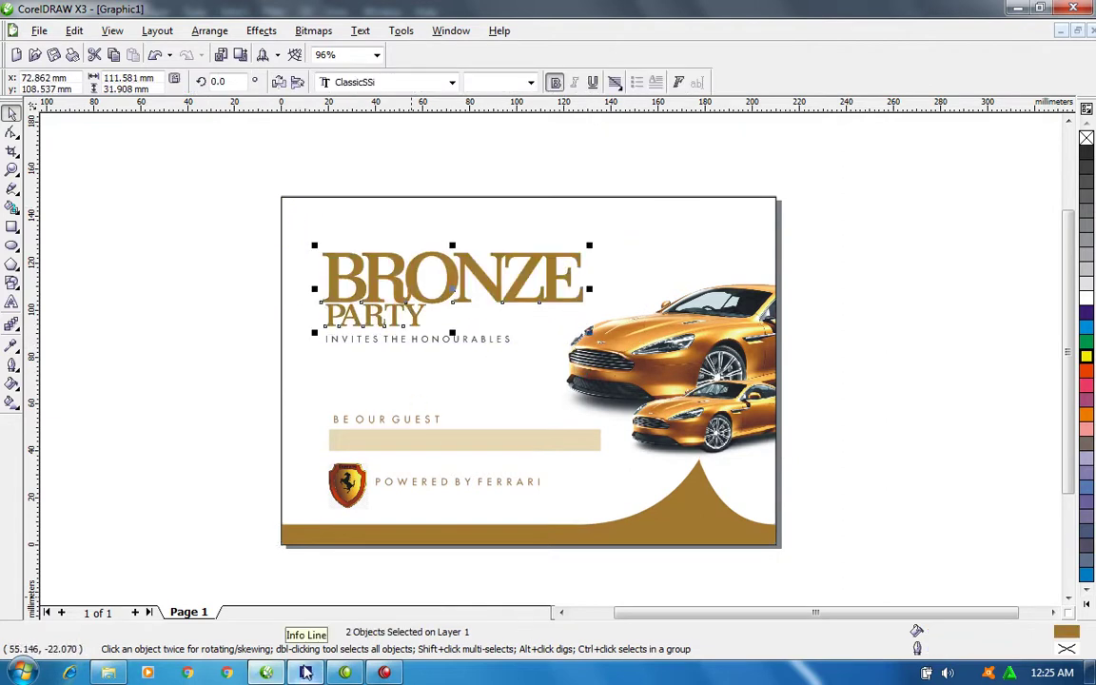
Check in Photoshop whether the 3D bronze text document has finished updating, and return to the CorelDRAW layout.
{"action": "left_click", "coordinate": [305, 672]}
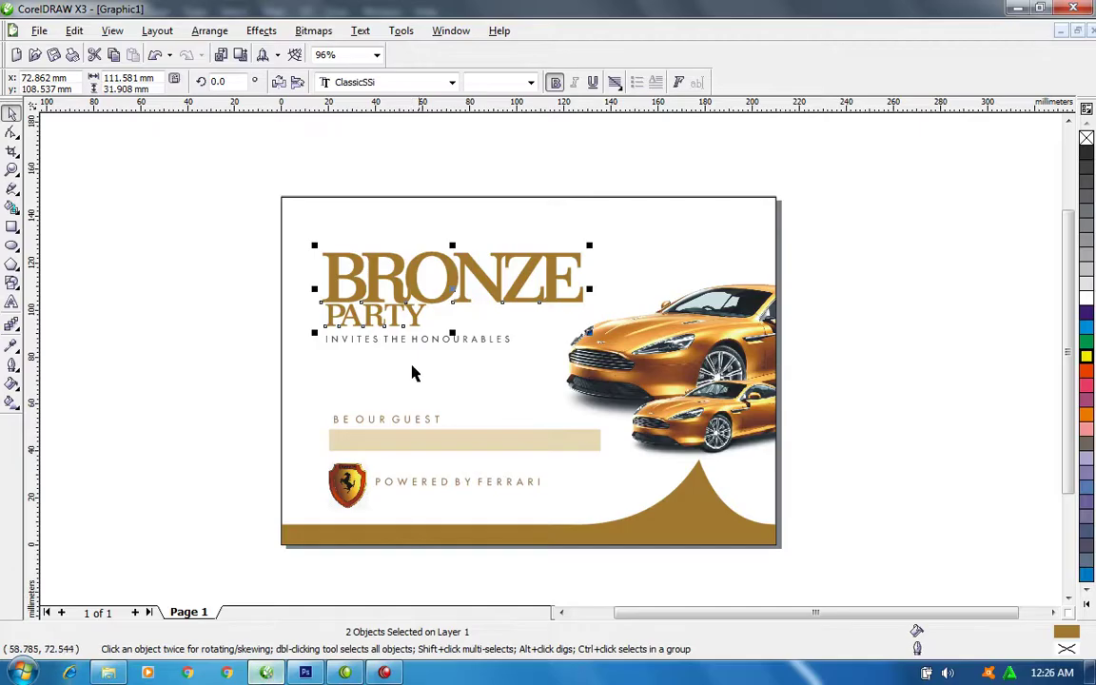
{"action": "key", "text": "alt+Tab"}
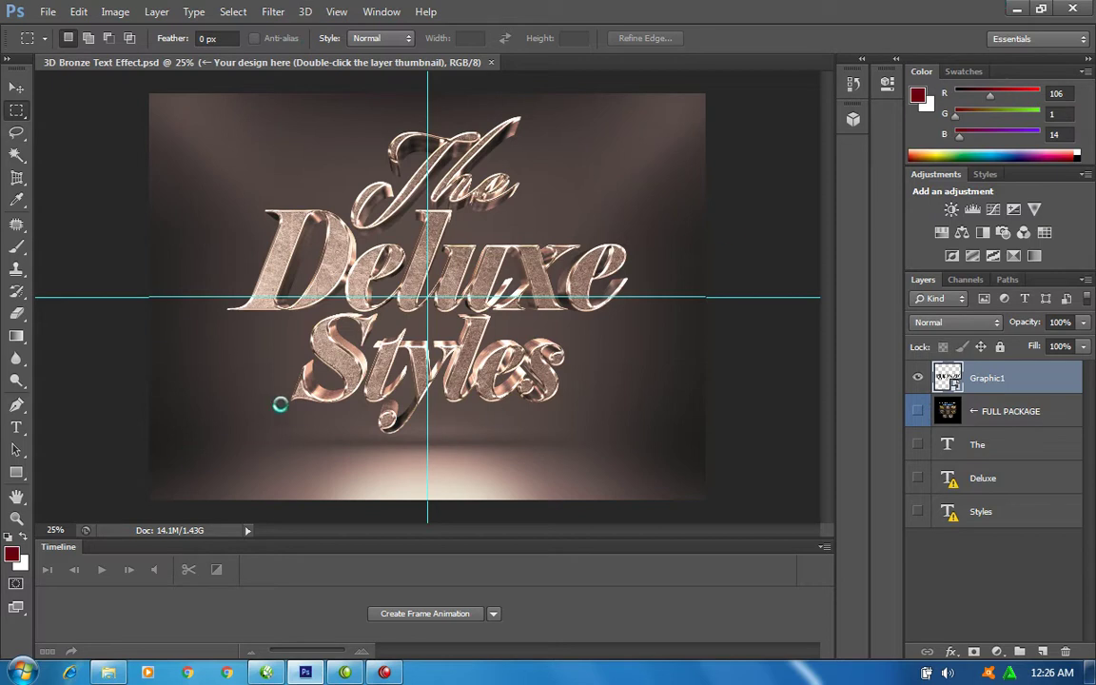
{"action": "left_click", "coordinate": [267, 670]}
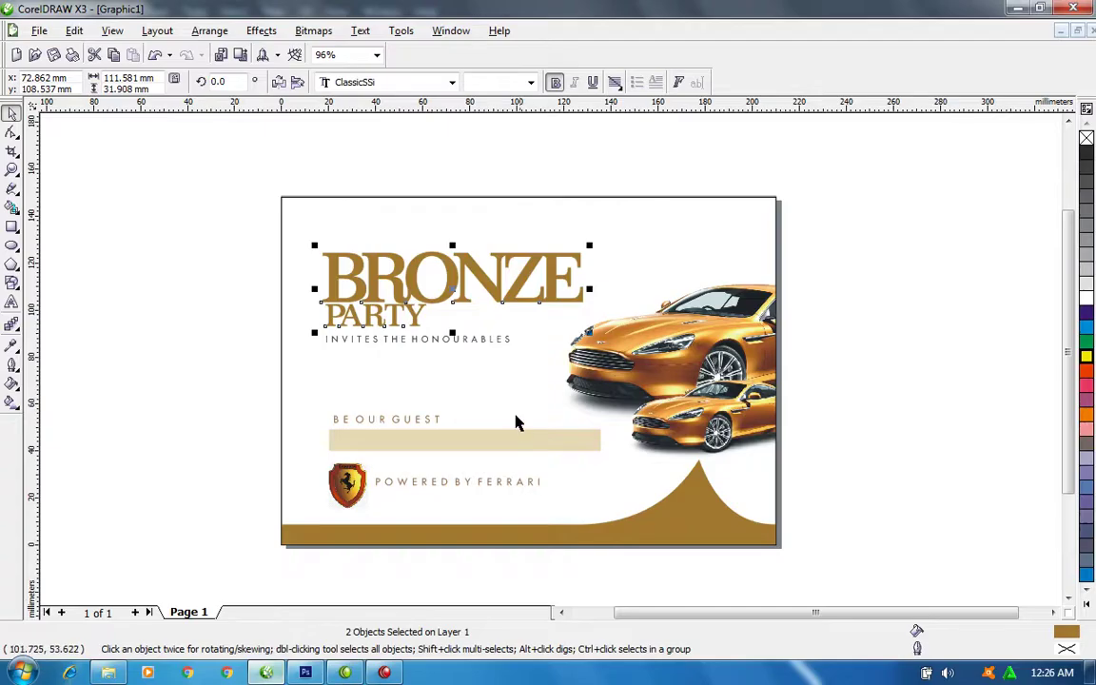
{"action": "left_click", "coordinate": [930, 254]}
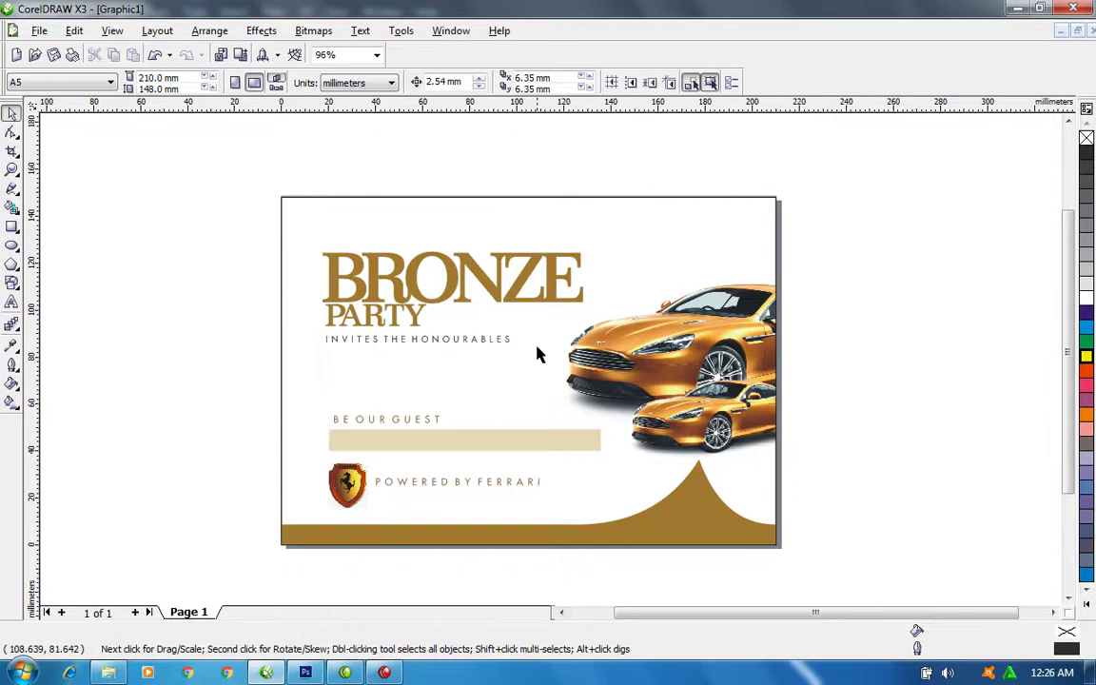
{"action": "left_click", "coordinate": [699, 518]}
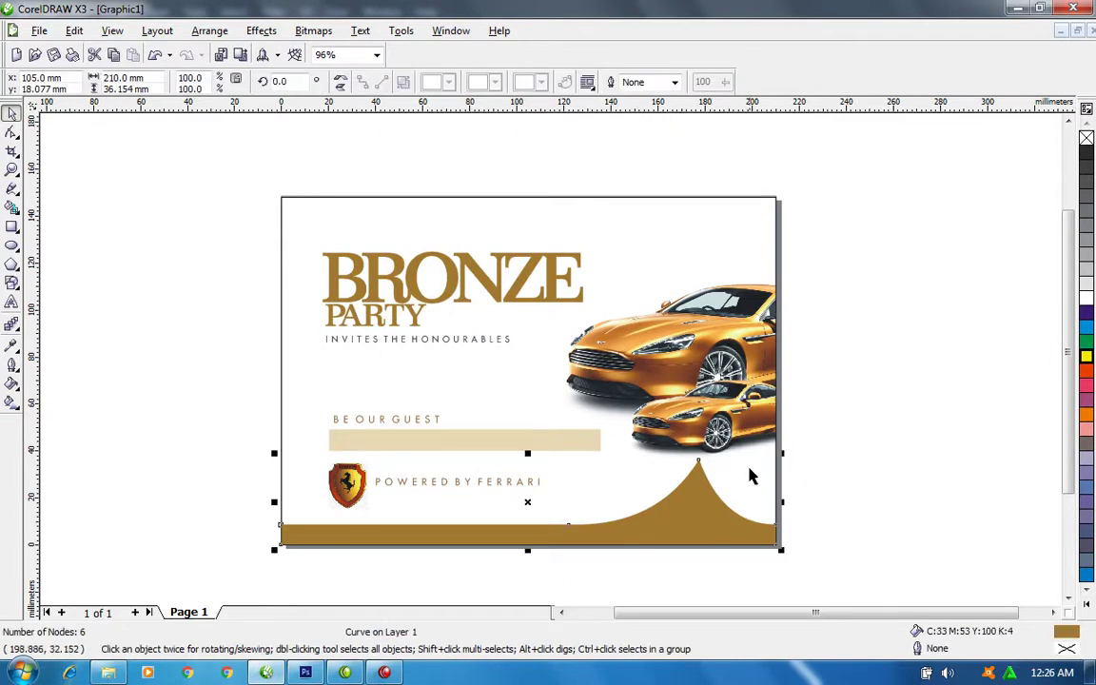
{"action": "left_click_drag", "start_coordinate": [750, 533], "coordinate": [920, 538]}
{"action": "left_click", "coordinate": [676, 496], "text": "shift"}
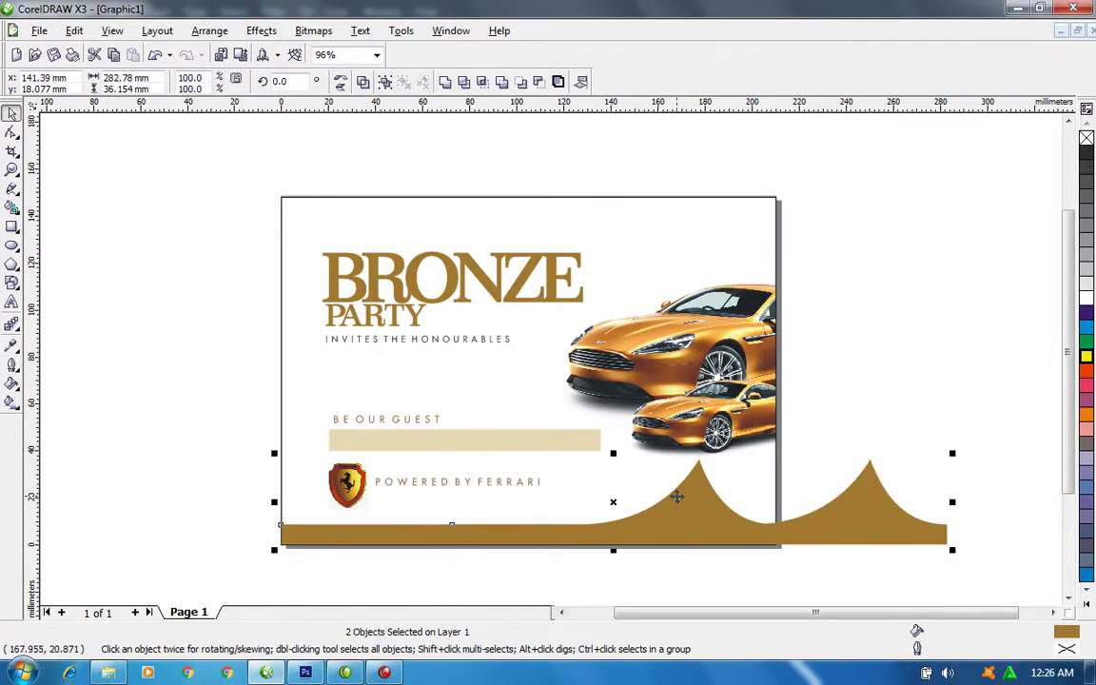
{"action": "key", "text": "ctrl+z"}
{"action": "left_click", "coordinate": [893, 407]}
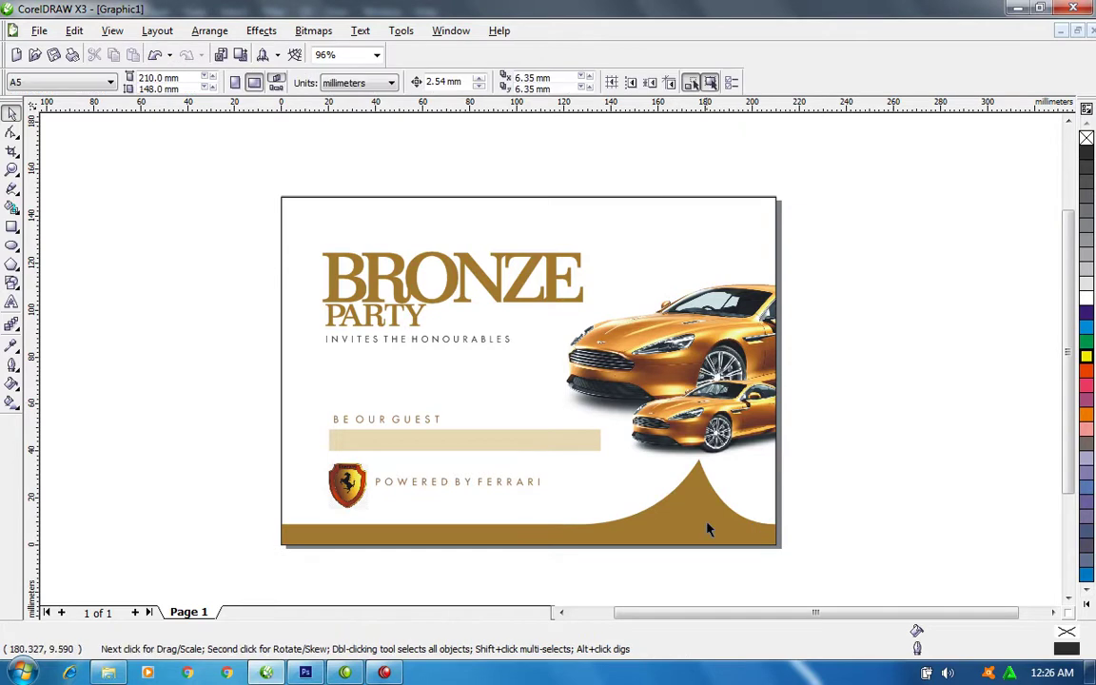
Duplicate the peaked strip in place behind the original and raise the copy's right-end node to about 14.7 mm.
{"action": "left_click", "coordinate": [707, 521]}
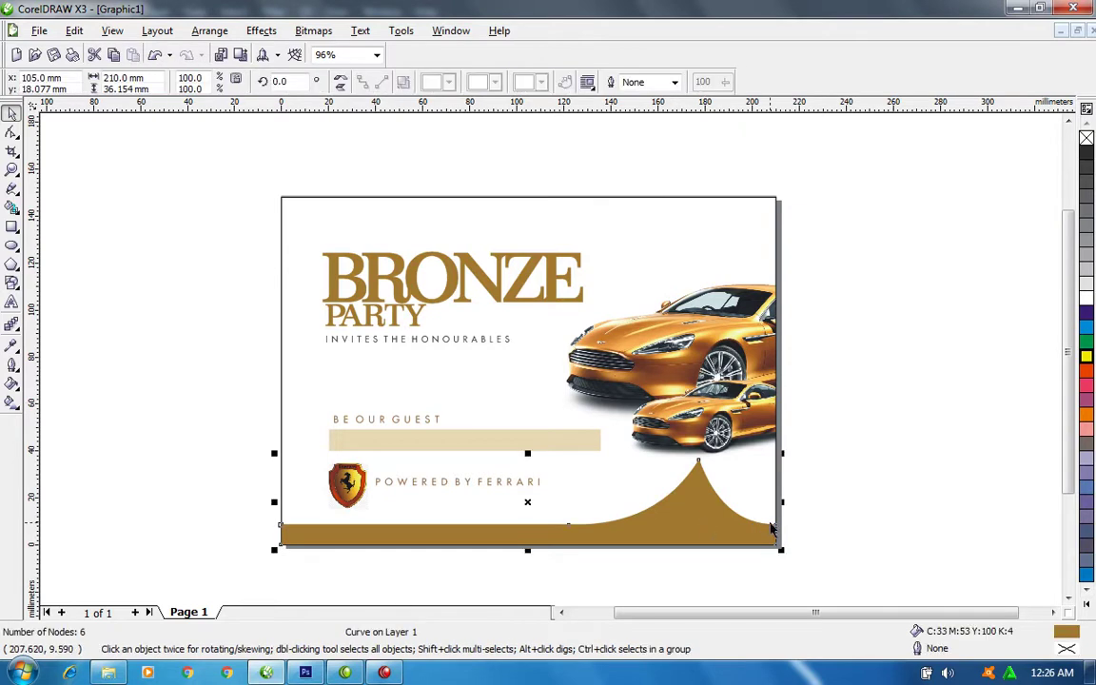
{"action": "key", "text": "F10"}
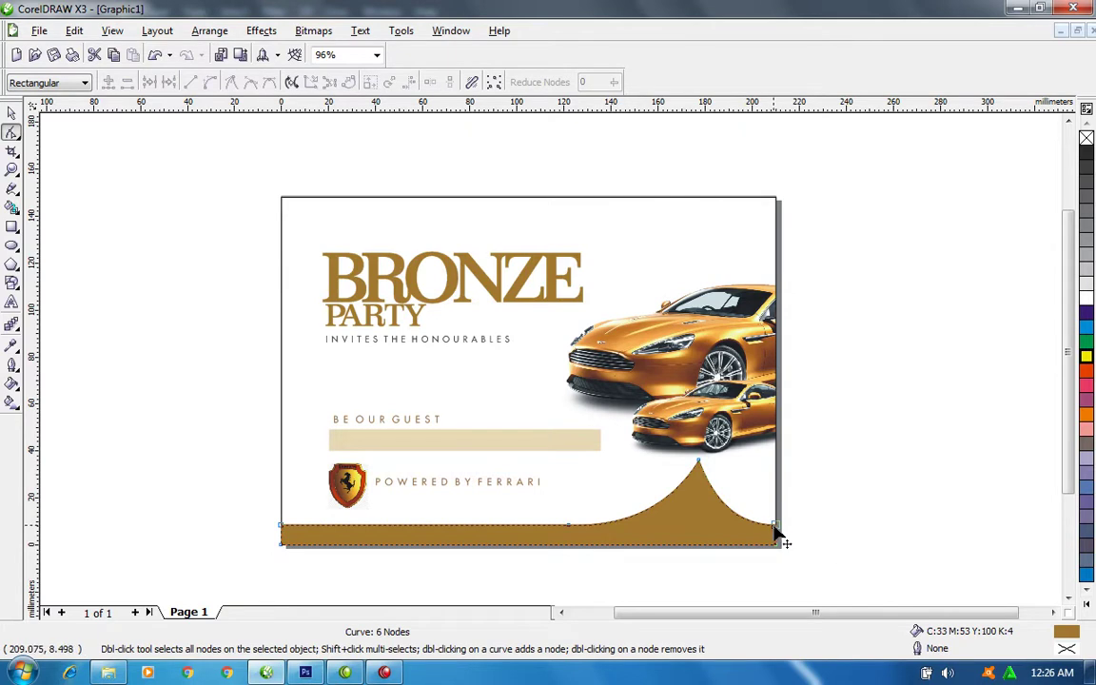
{"action": "left_click_drag", "start_coordinate": [776, 525], "coordinate": [776, 510]}
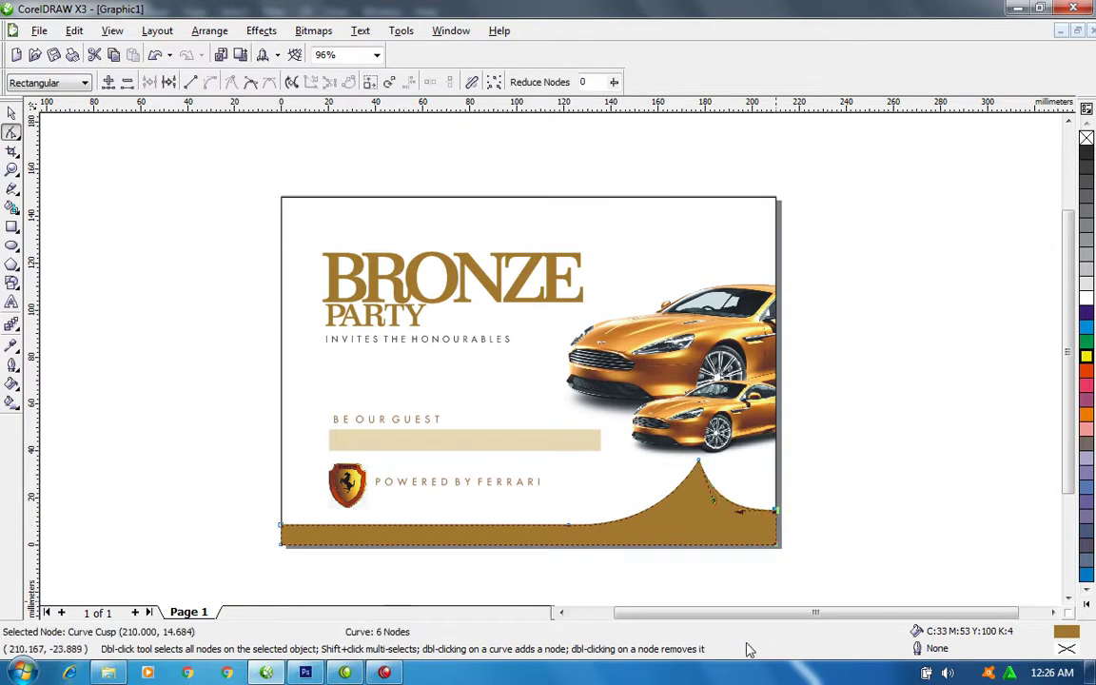
{"action": "key", "text": "space"}
Fill the strip copy behind the golden one with rich black C100 M100 Y100 K100.
{"action": "left_click", "coordinate": [1086, 152]}
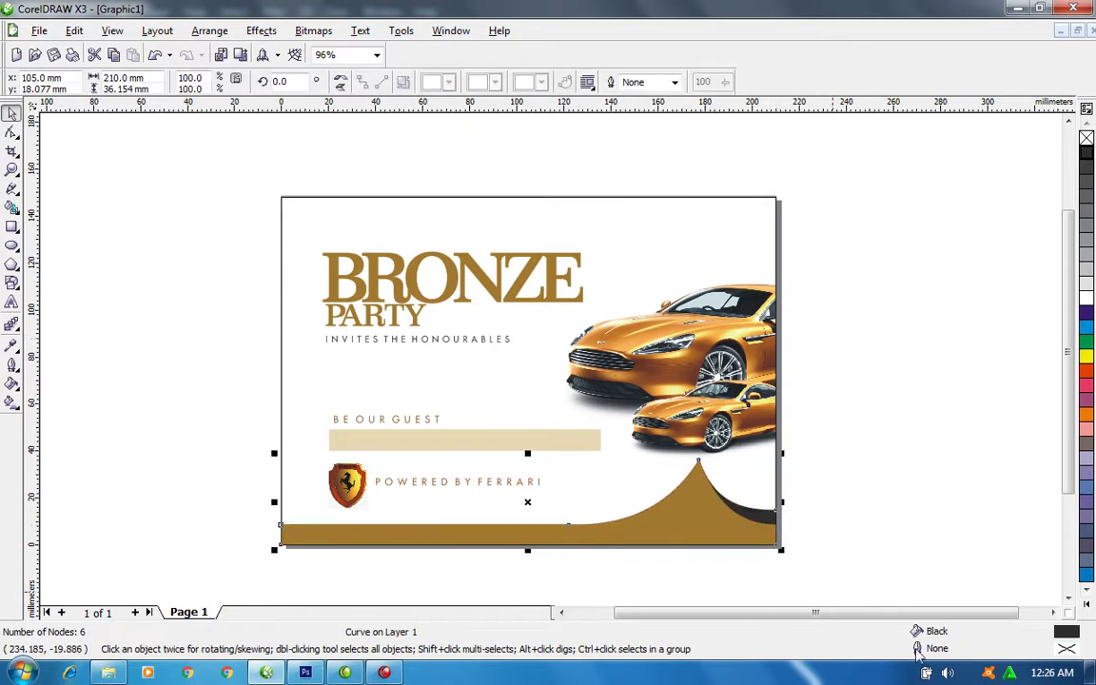
{"action": "double_click", "coordinate": [1067, 634]}
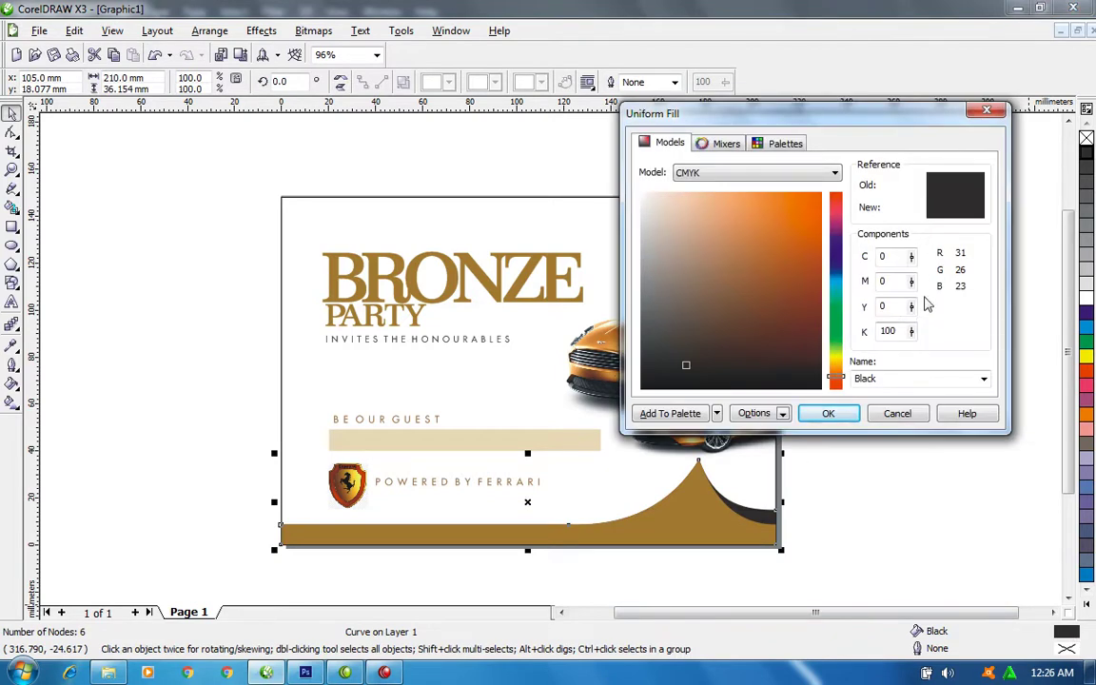
{"action": "mouse_move", "coordinate": [912, 311]}
{"action": "left_mouse_down"}
{"action": "mouse_move", "coordinate": [927, 266]}
{"action": "mouse_move", "coordinate": [909, 201]}
{"action": "left_mouse_up"}
{"action": "left_click_drag", "start_coordinate": [911, 257], "coordinate": [934, 182]}
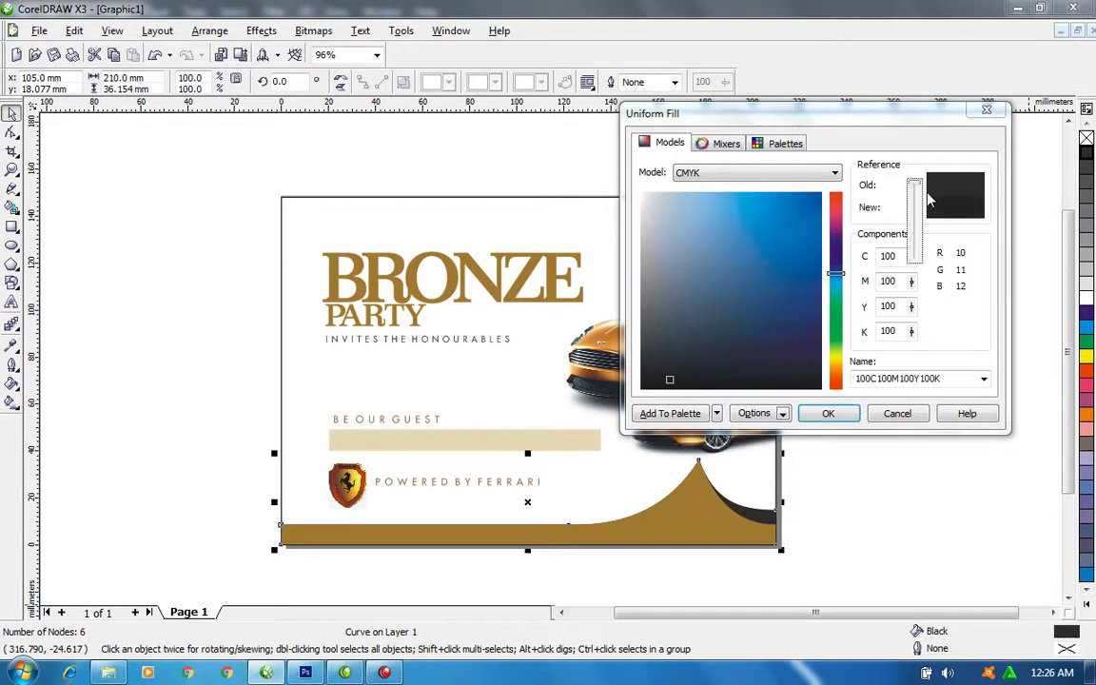
{"action": "left_click", "coordinate": [828, 415]}
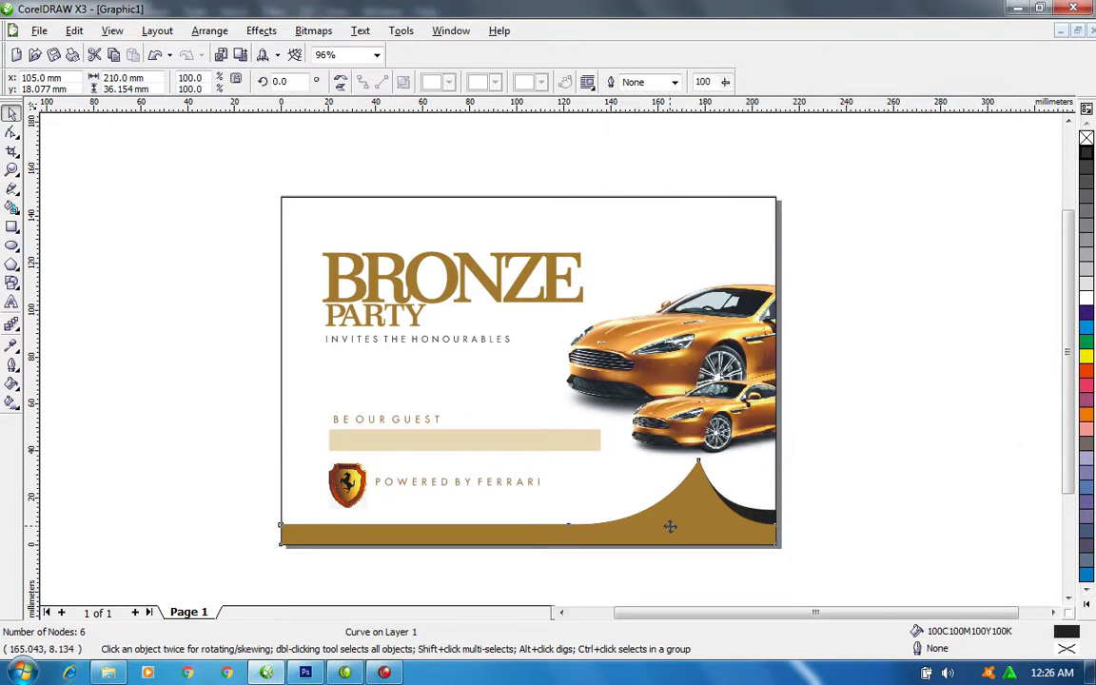
Start a Moon surface texture fill for the golden peaked strip and set its shade colour to R122 G91 B11.
{"action": "left_click", "coordinate": [12, 324]}
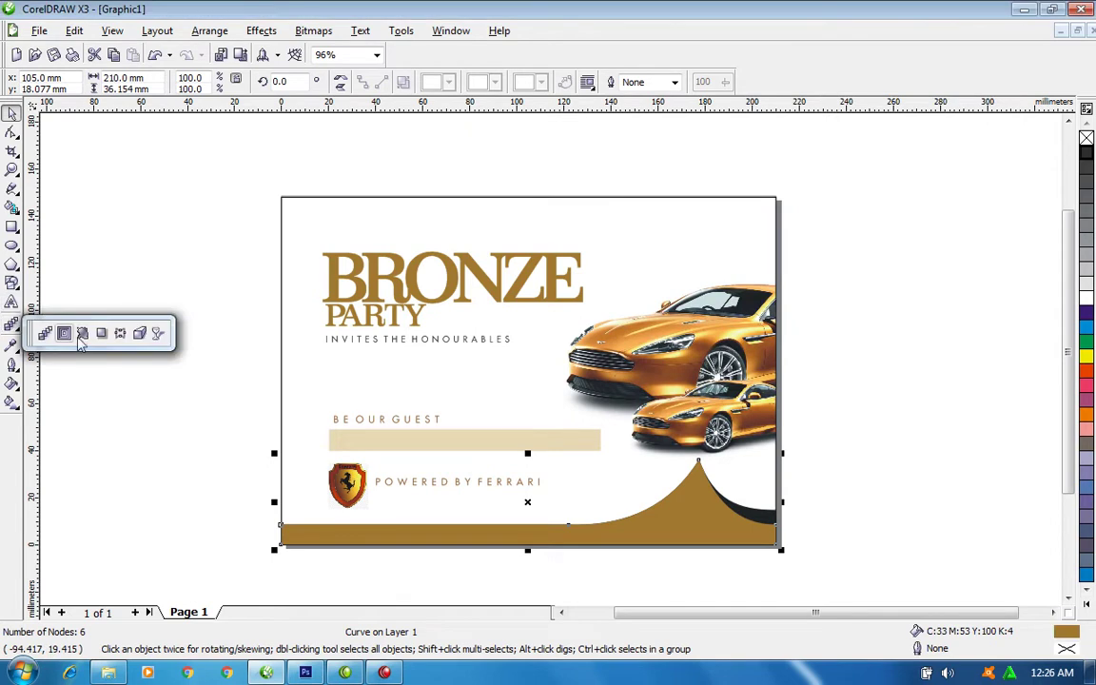
{"action": "left_click", "coordinate": [12, 344]}
{"action": "left_click", "coordinate": [12, 363]}
{"action": "left_click", "coordinate": [12, 382]}
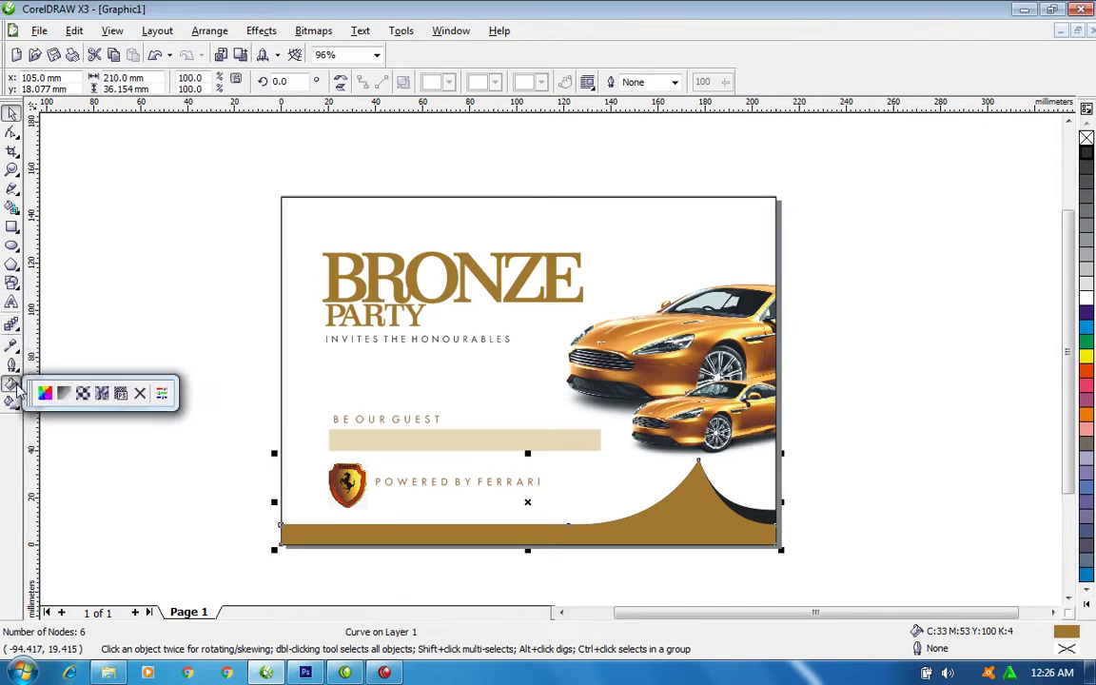
{"action": "left_click", "coordinate": [96, 391]}
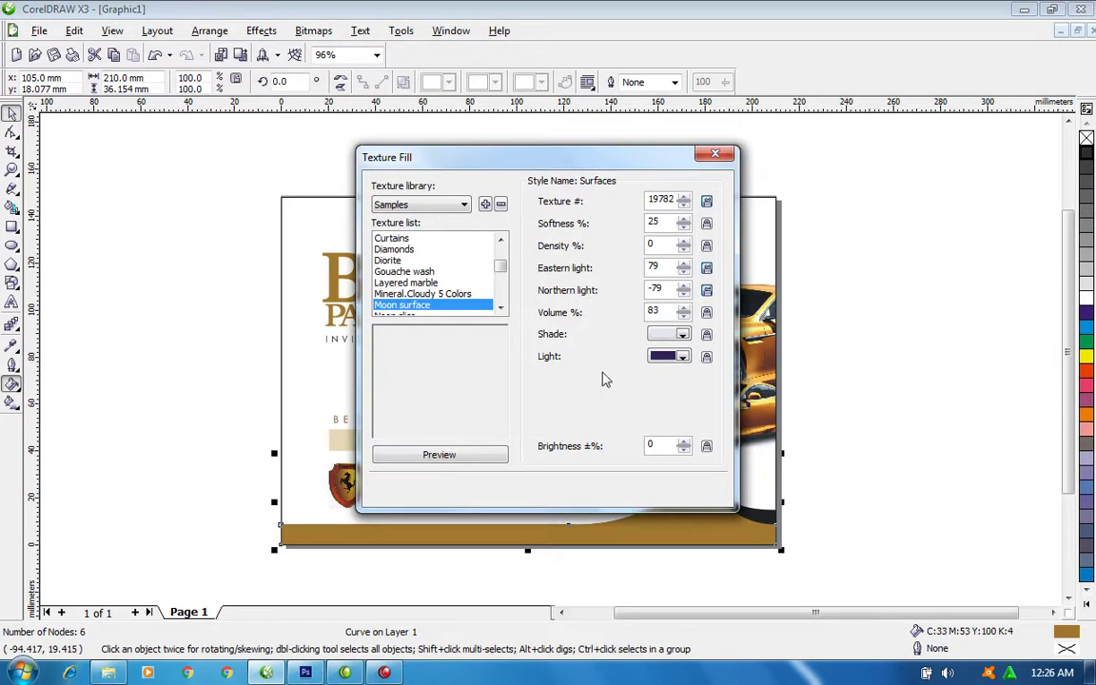
{"action": "left_click", "coordinate": [682, 335]}
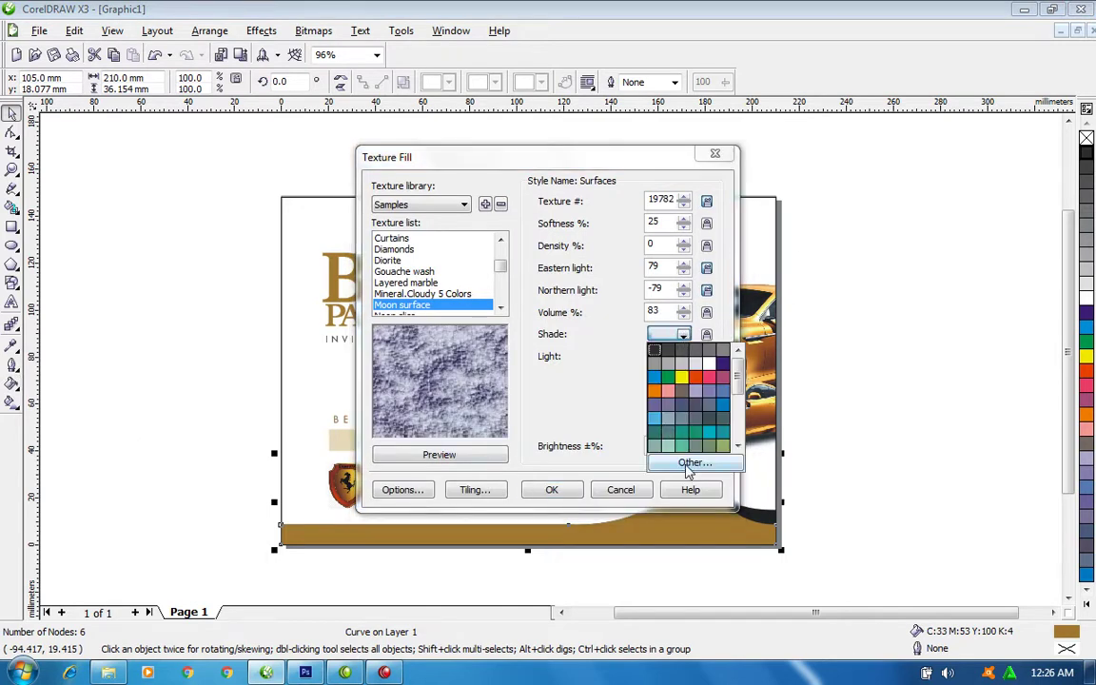
{"action": "left_click", "coordinate": [693, 461]}
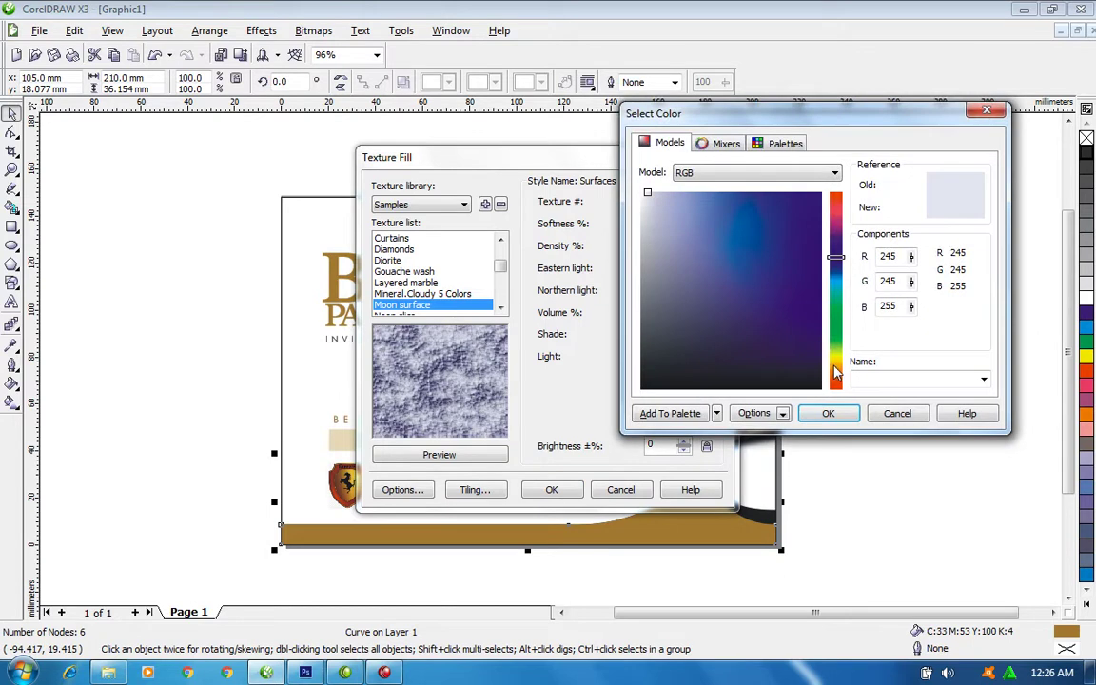
{"action": "left_click", "coordinate": [834, 366]}
{"action": "left_click", "coordinate": [804, 294]}
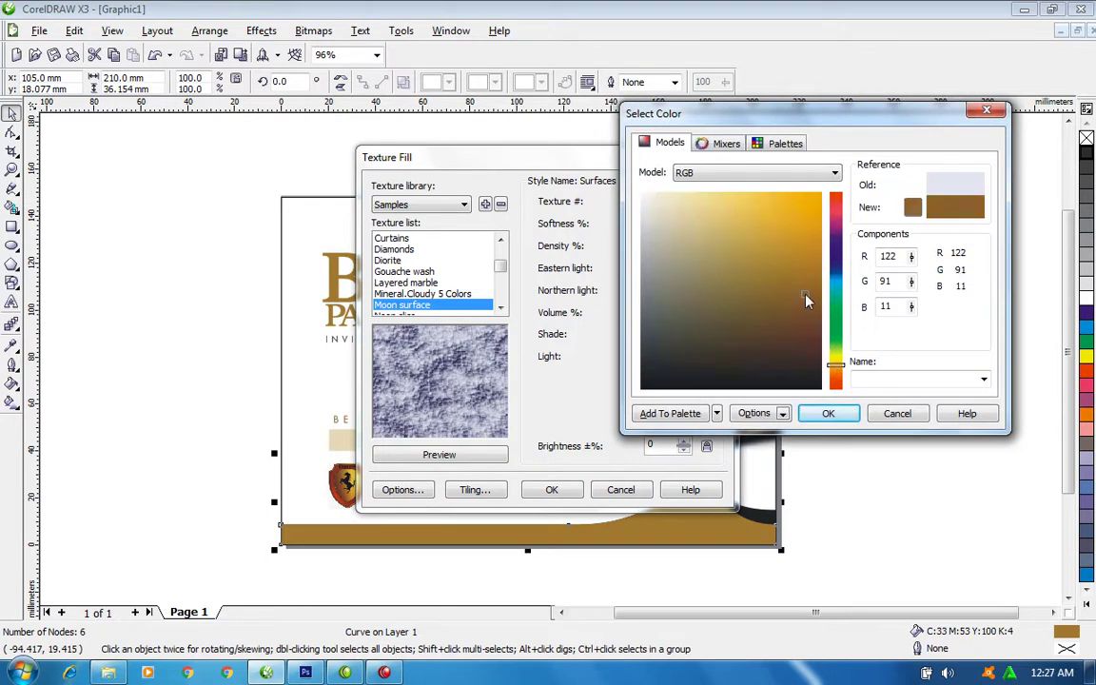
{"action": "left_click", "coordinate": [813, 414]}
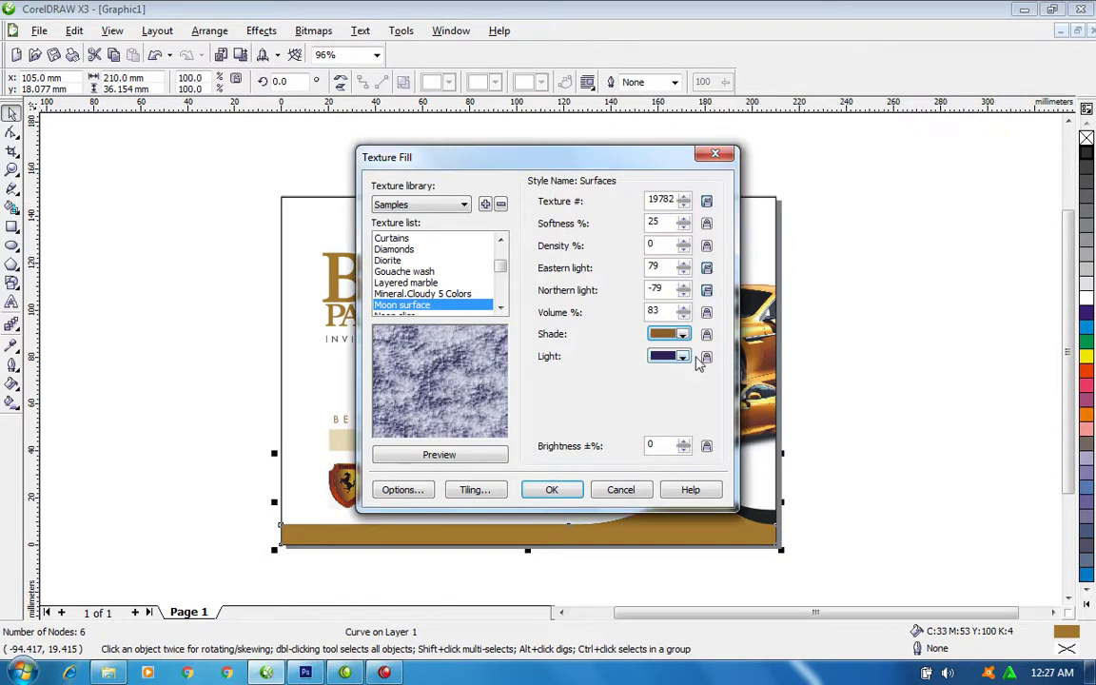
Set the texture's light colour to R201 G178 B88 and apply the Moon surface fill to the peaked strip and the BRONZE title.
{"action": "left_click", "coordinate": [682, 358]}
{"action": "left_click", "coordinate": [691, 485]}
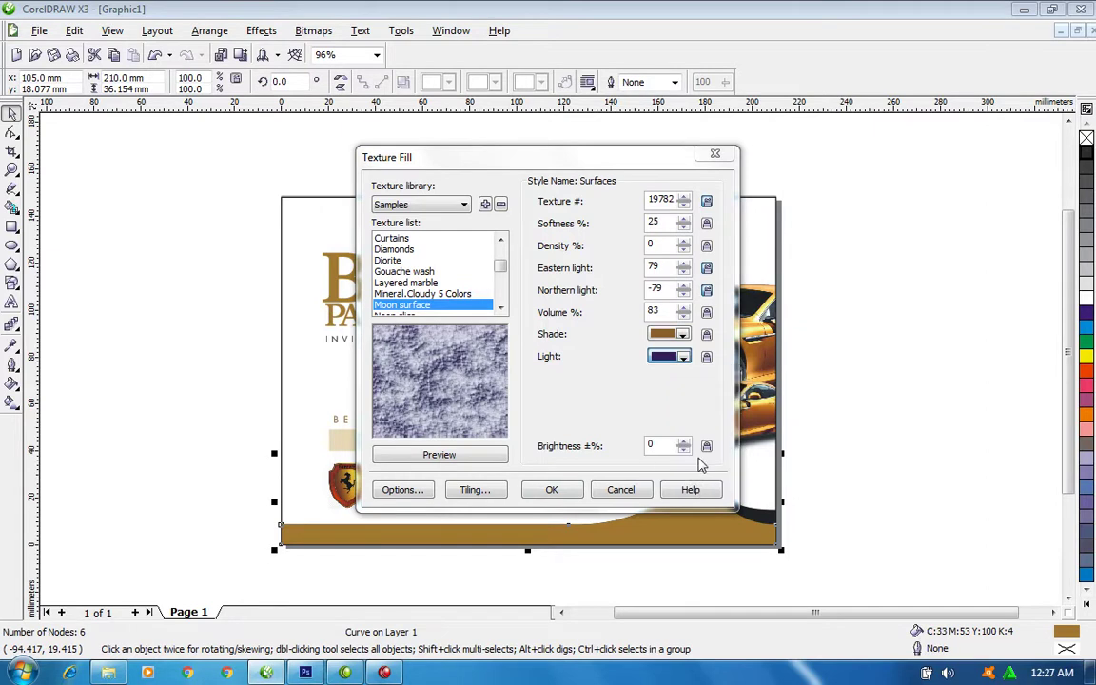
{"action": "left_click_drag", "start_coordinate": [835, 372], "coordinate": [835, 362]}
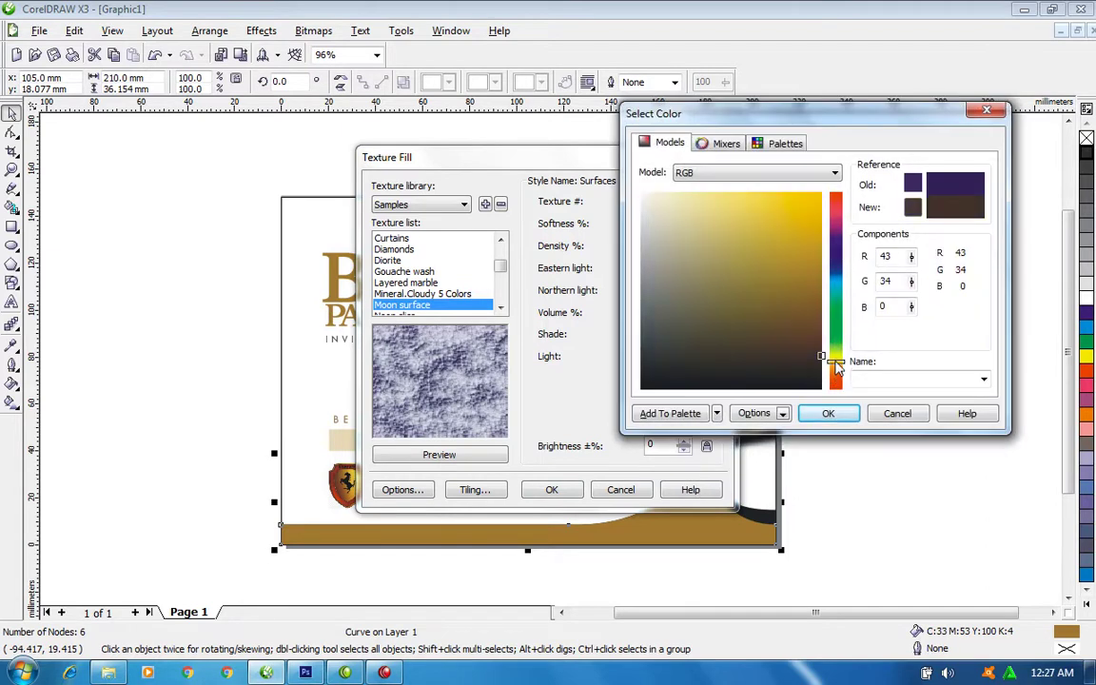
{"action": "left_click_drag", "start_coordinate": [756, 245], "coordinate": [741, 233]}
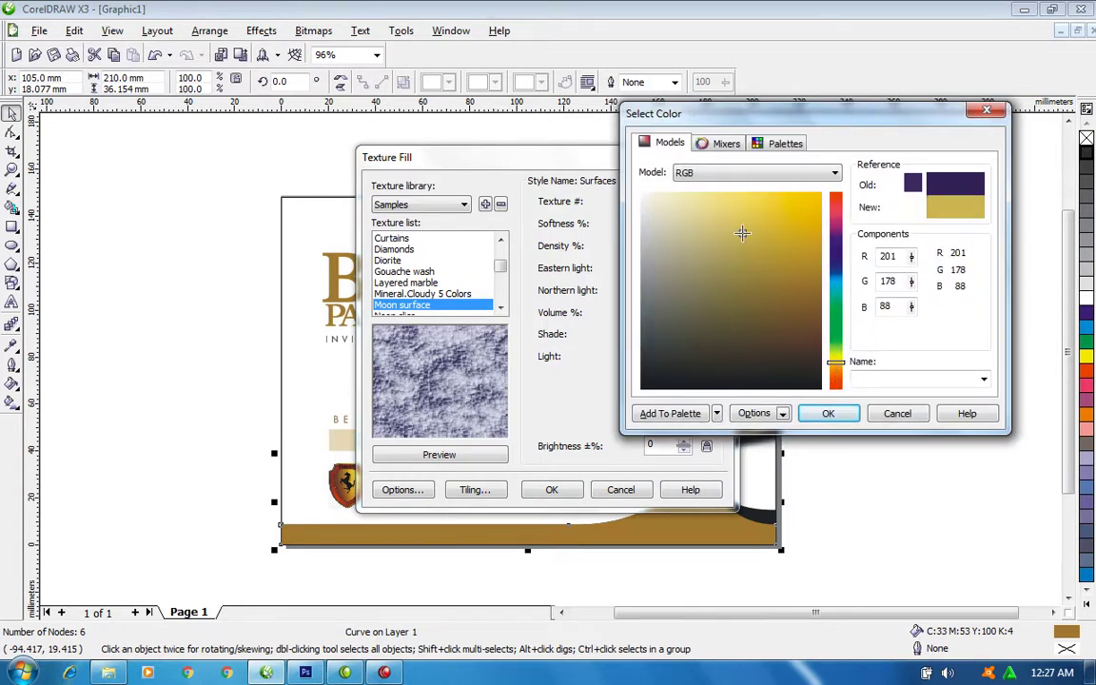
{"action": "left_click", "coordinate": [825, 416]}
{"action": "left_click", "coordinate": [440, 458]}
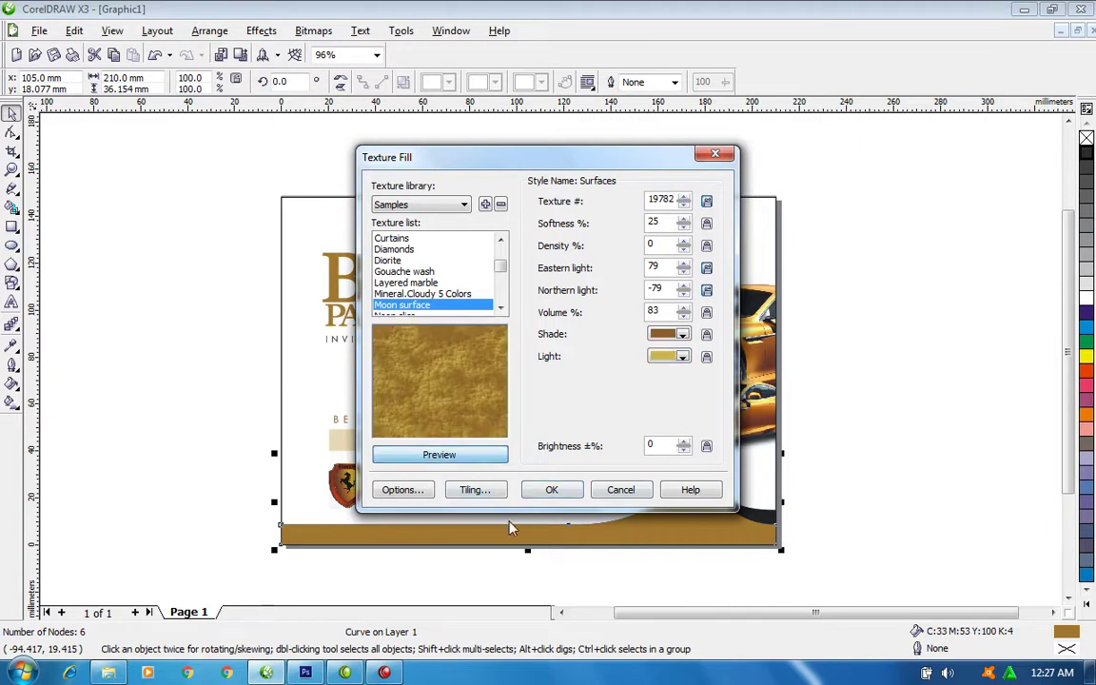
{"action": "left_click", "coordinate": [551, 489]}
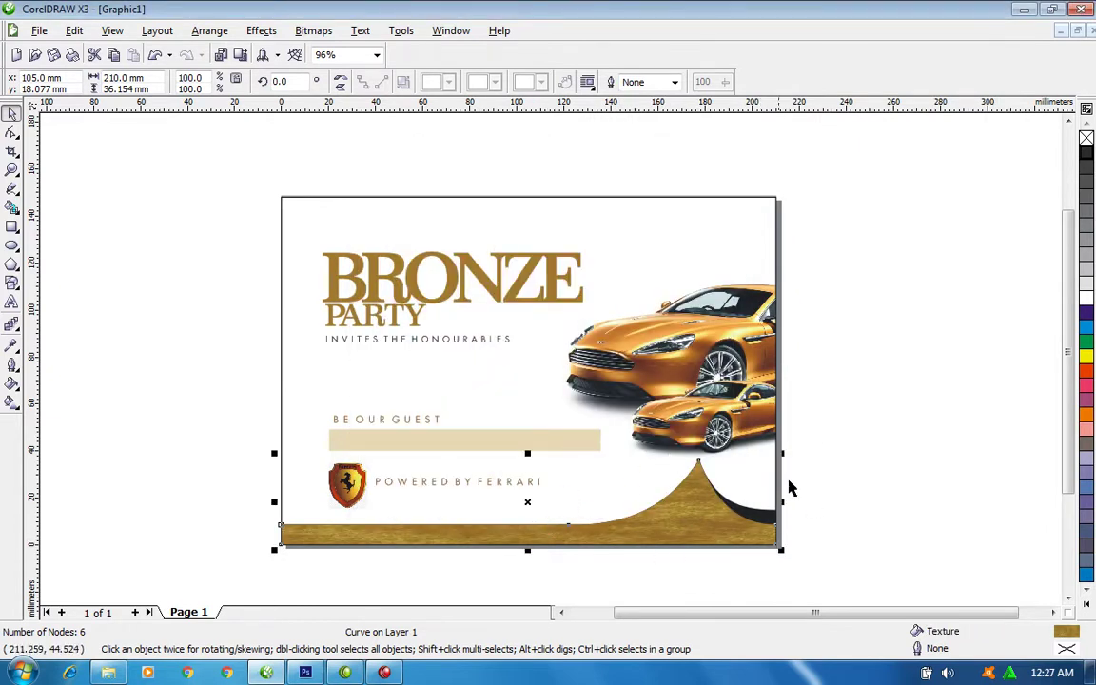
{"action": "left_click", "coordinate": [466, 268]}
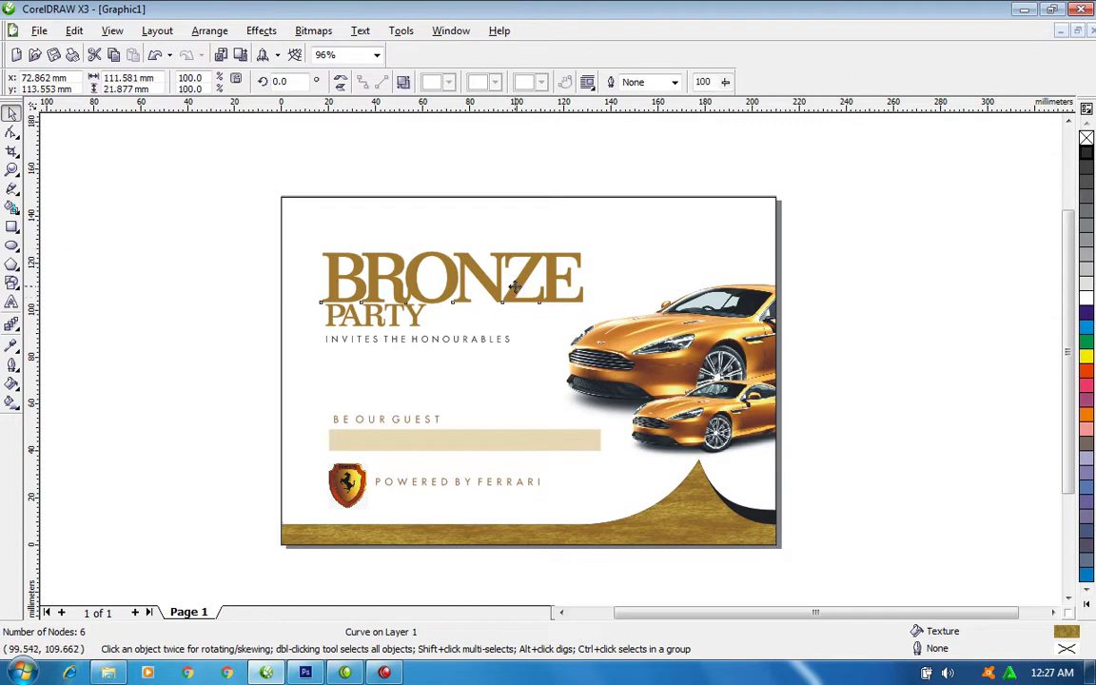
{"action": "key", "text": "ctrl+r"}
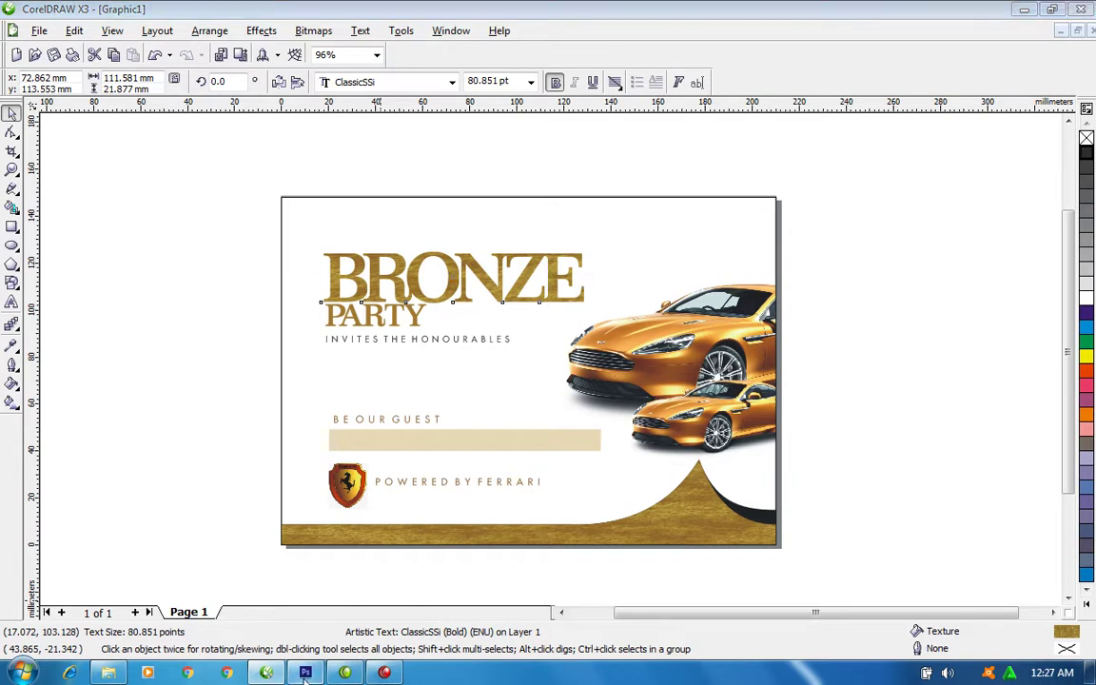
Hide the BACKGROUND group in the Photoshop 3D bronze text document and return to the CorelDRAW layout.
{"action": "mouse_move", "coordinate": [305, 673]}
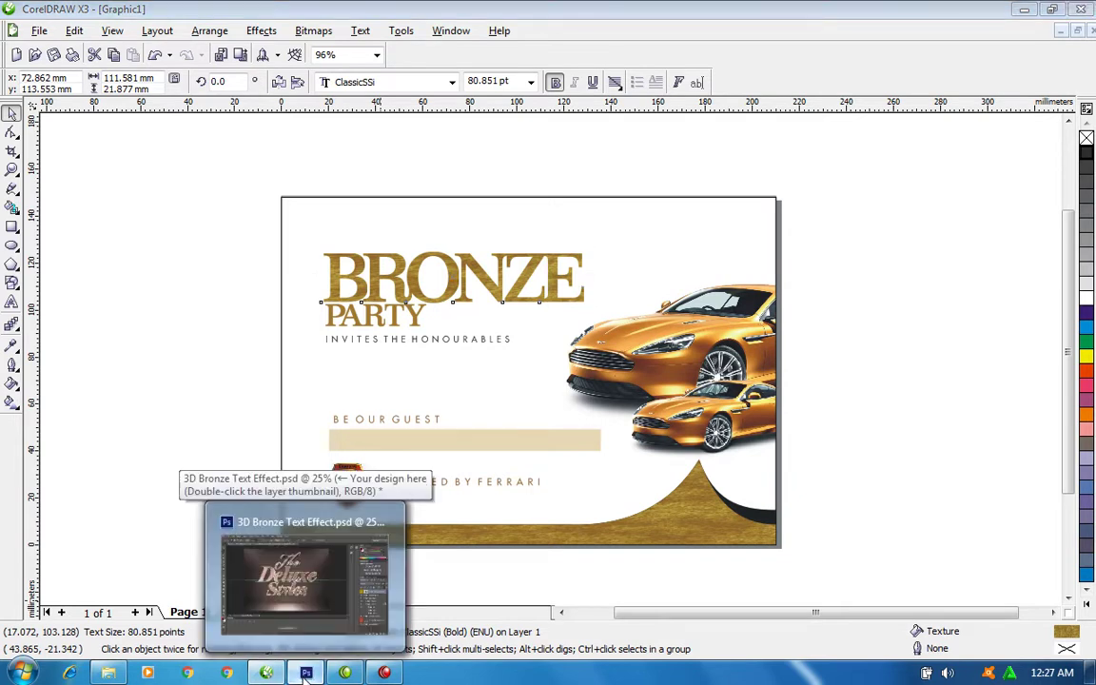
{"action": "left_click", "coordinate": [1023, 9]}
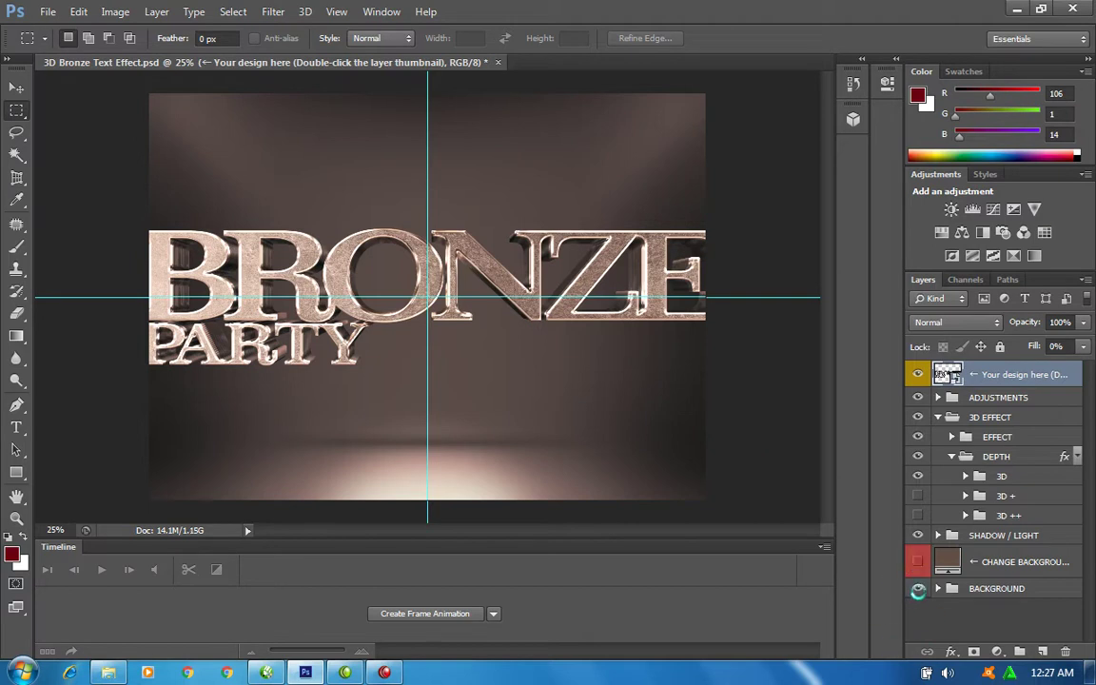
{"action": "left_click", "coordinate": [918, 588]}
{"action": "left_click", "coordinate": [266, 672]}
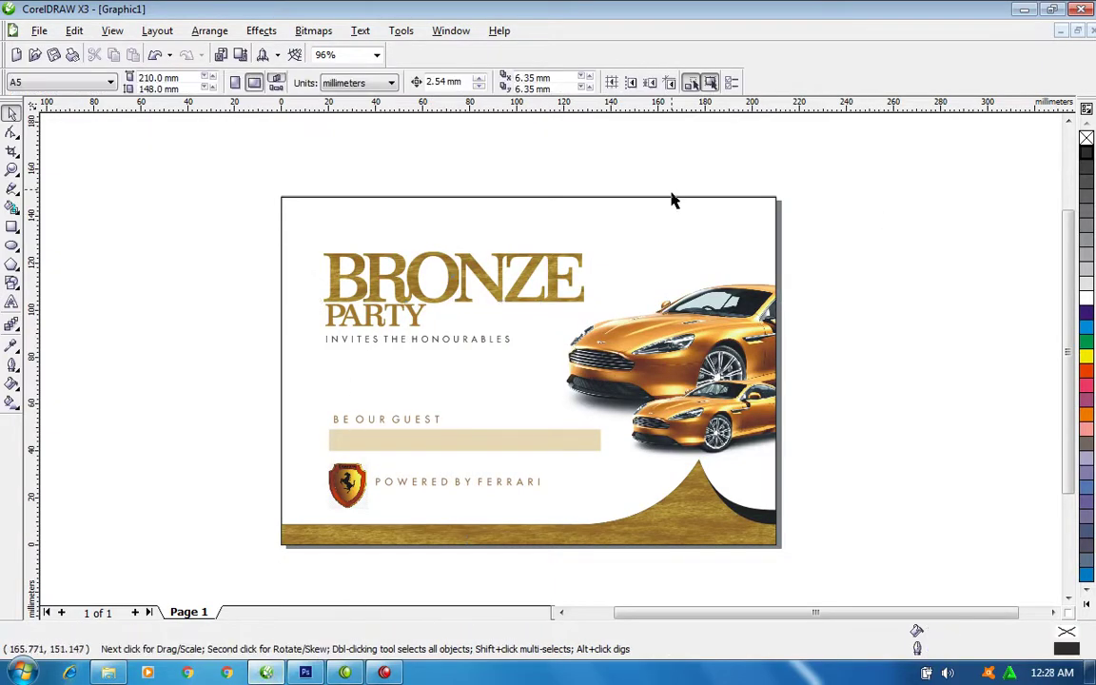
Copy all properties of the beige guest-name bar onto the 210 x 148 mm page rectangle.
{"action": "left_click", "coordinate": [657, 257]}
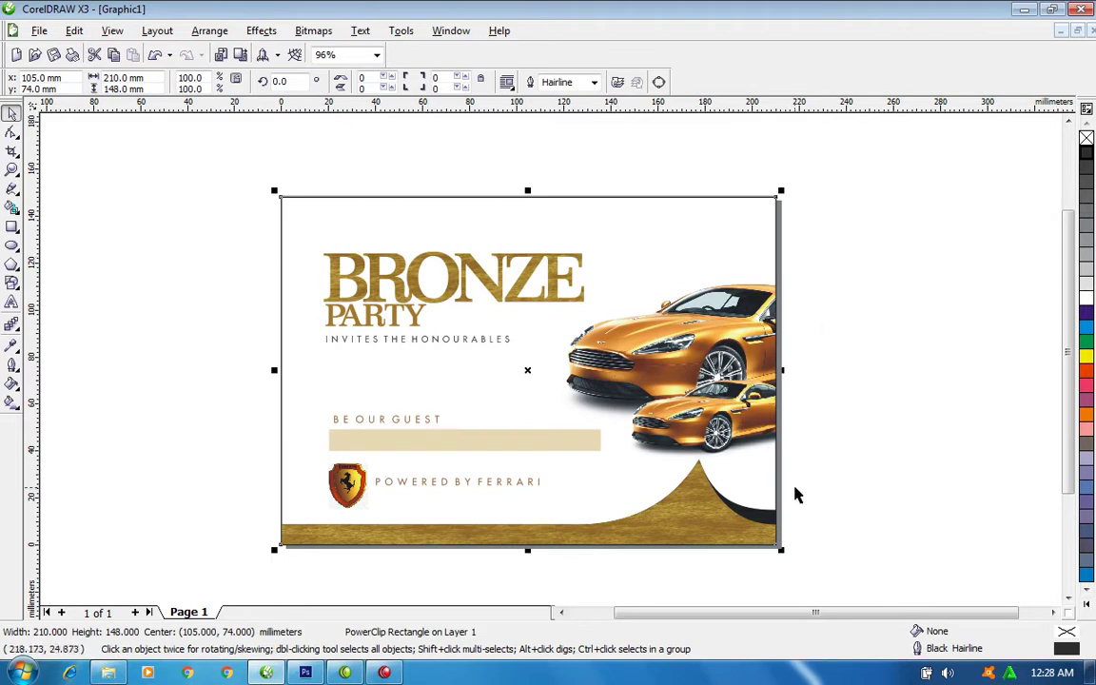
{"action": "left_click_drag", "start_coordinate": [586, 439], "coordinate": [660, 251]}
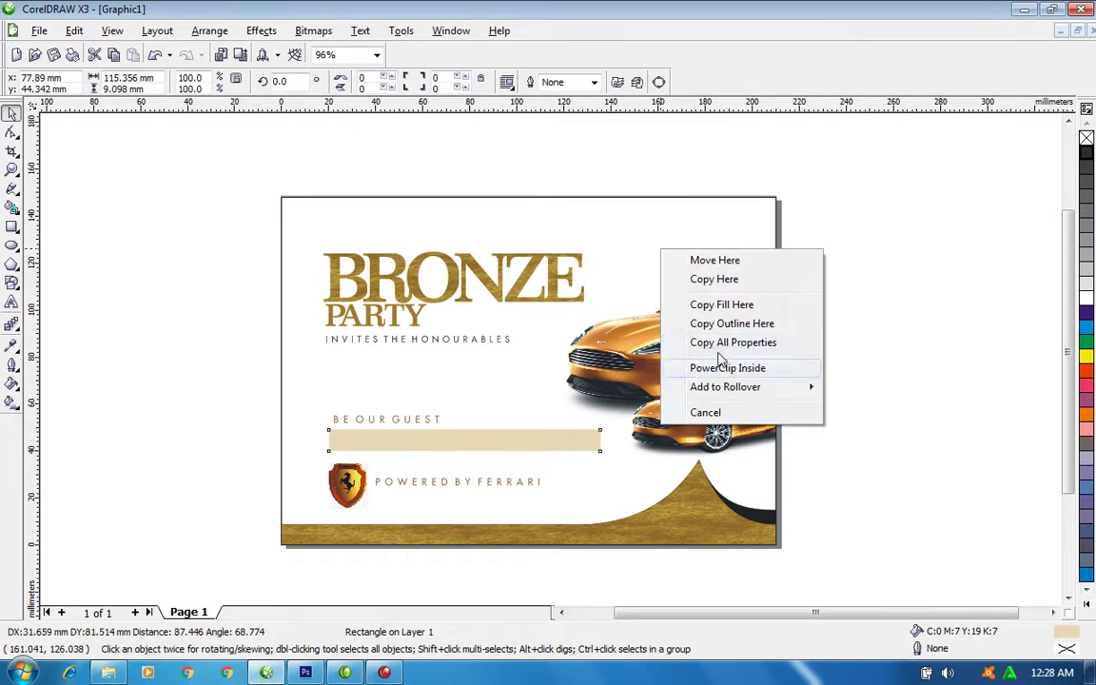
{"action": "left_click", "coordinate": [692, 343]}
{"action": "left_click", "coordinate": [572, 230]}
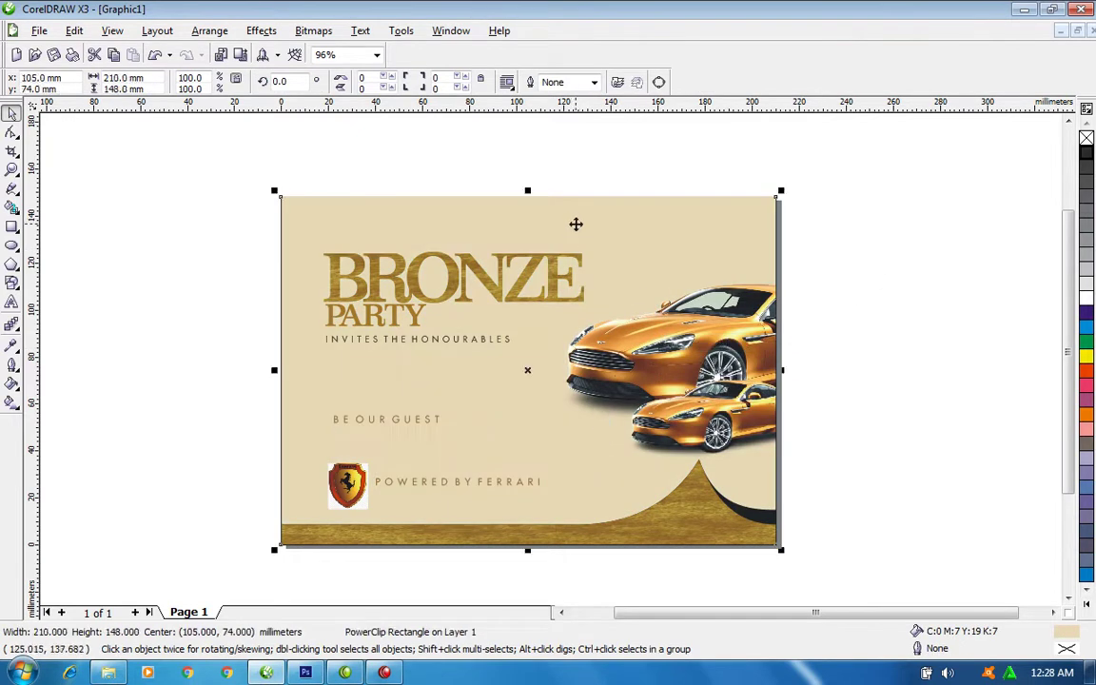
Give the page rectangle a vertical linear fountain fill running from beige at the top to white at the bottom.
{"action": "key", "text": "g"}
{"action": "left_click_drag", "start_coordinate": [514, 211], "coordinate": [512, 495]}
{"action": "key", "text": "space"}
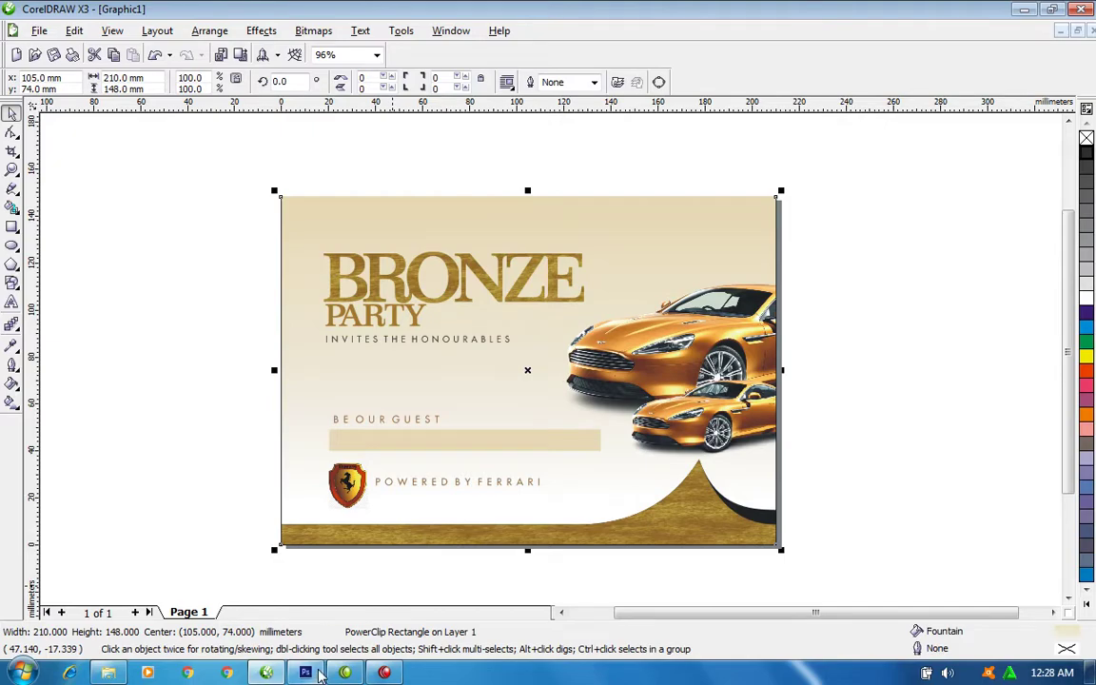
Switch to Photoshop and scale the "Your design here" layer down to about 58% around its centre.
{"action": "left_click", "coordinate": [305, 672]}
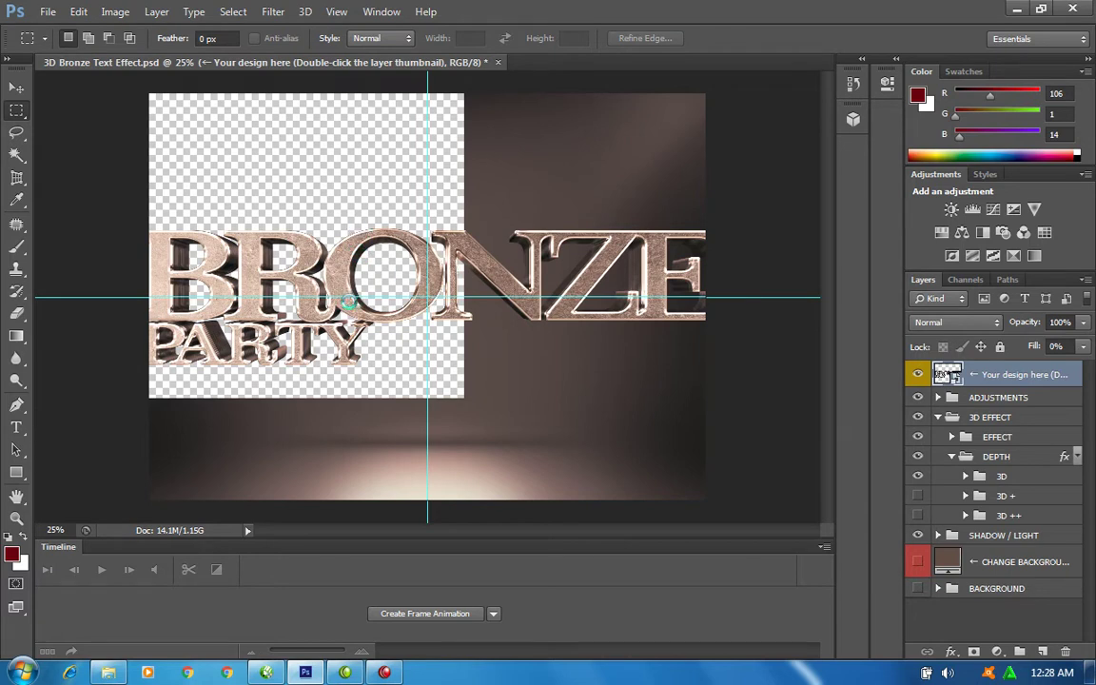
{"action": "key", "text": "ctrl+t"}
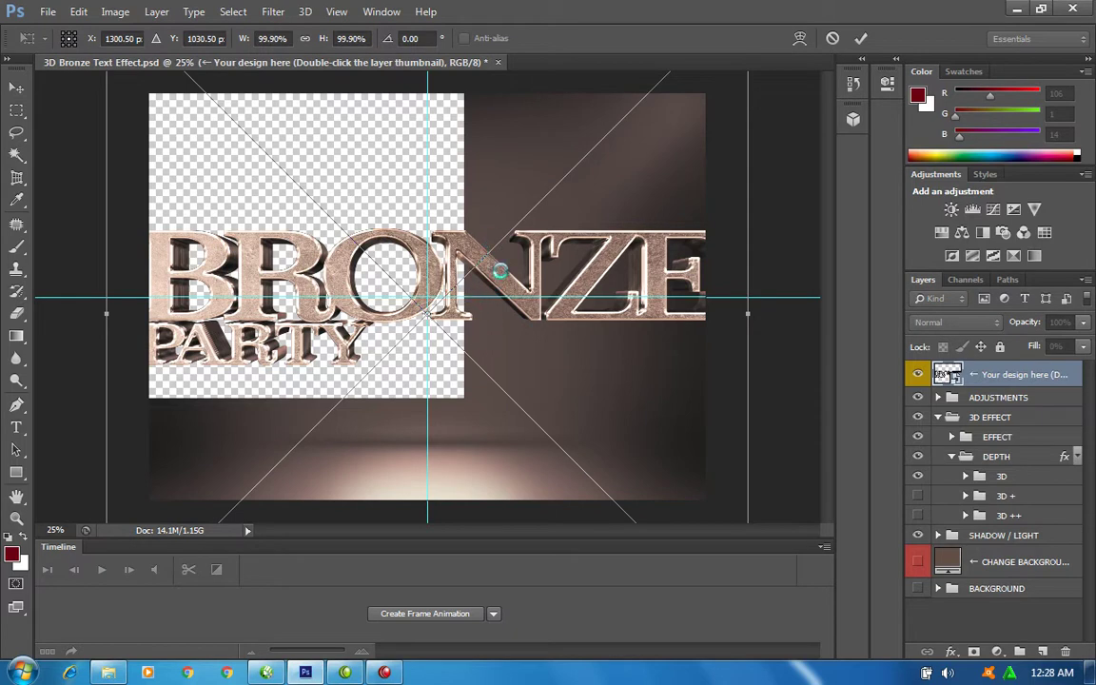
{"action": "key", "text": "ctrl+minus"}
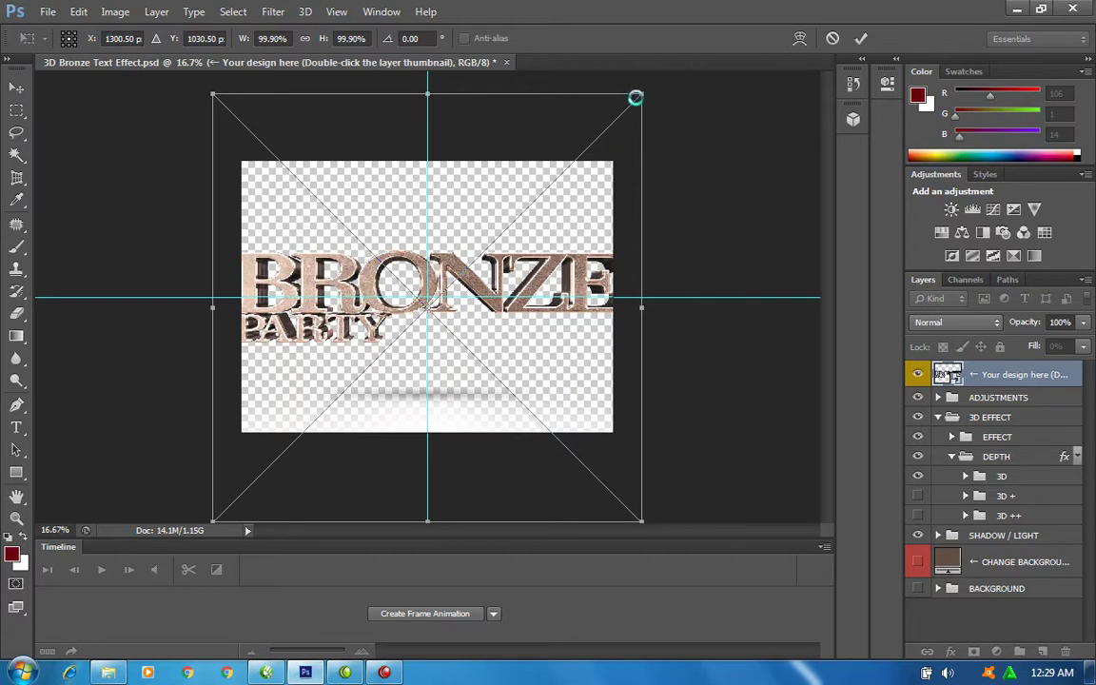
{"action": "left_click_drag", "start_coordinate": [641, 97], "coordinate": [563, 197]}
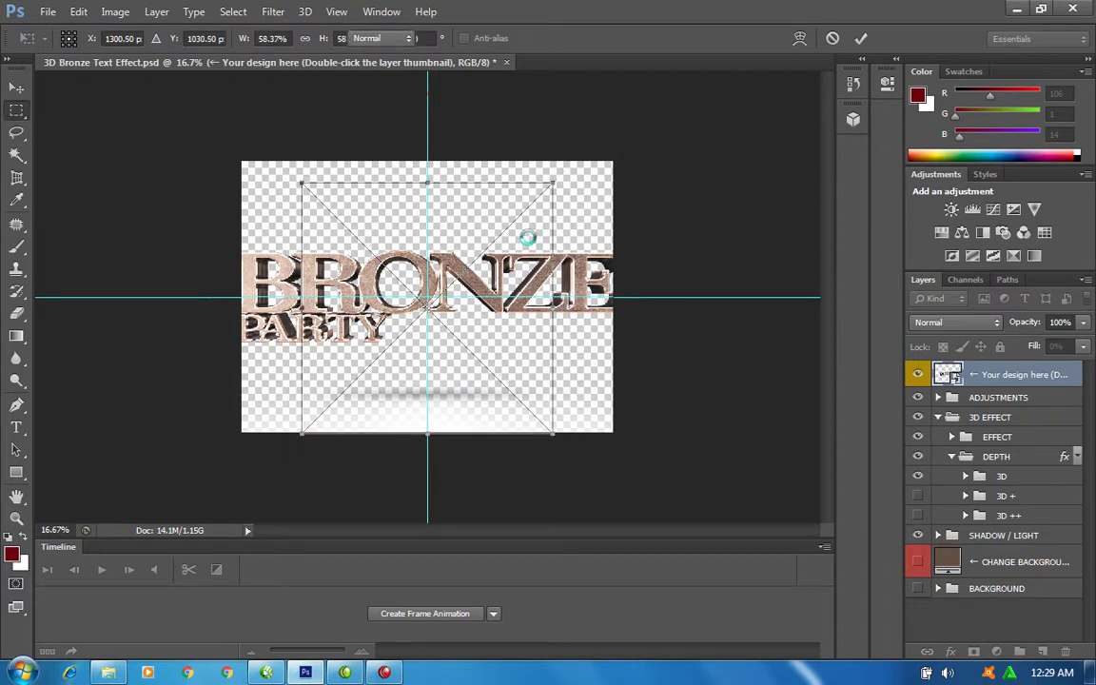
{"action": "key", "text": "Return"}
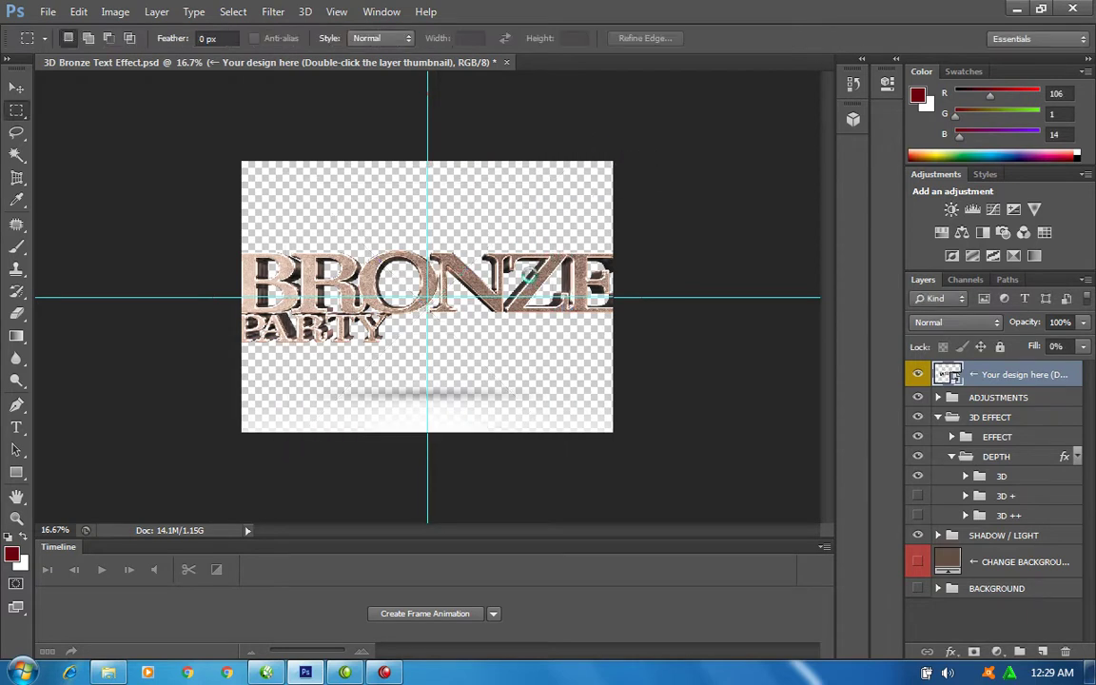
Try to free-transform the ADJUSTMENTS group.
{"action": "left_click", "coordinate": [995, 398]}
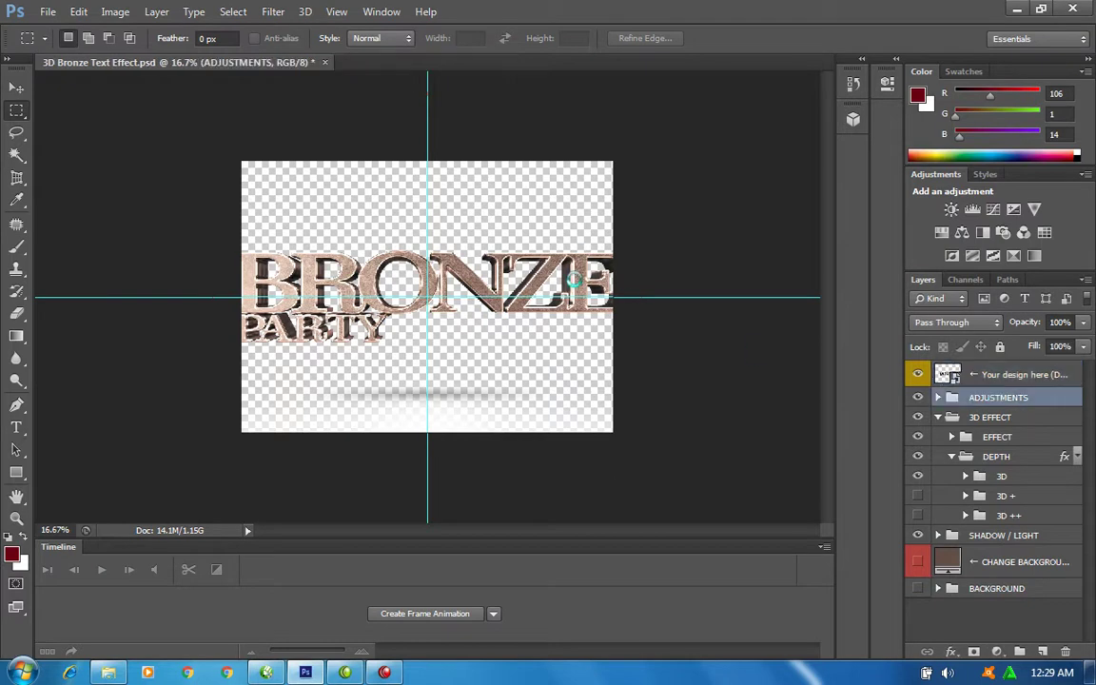
{"action": "key", "text": "ctrl+t"}
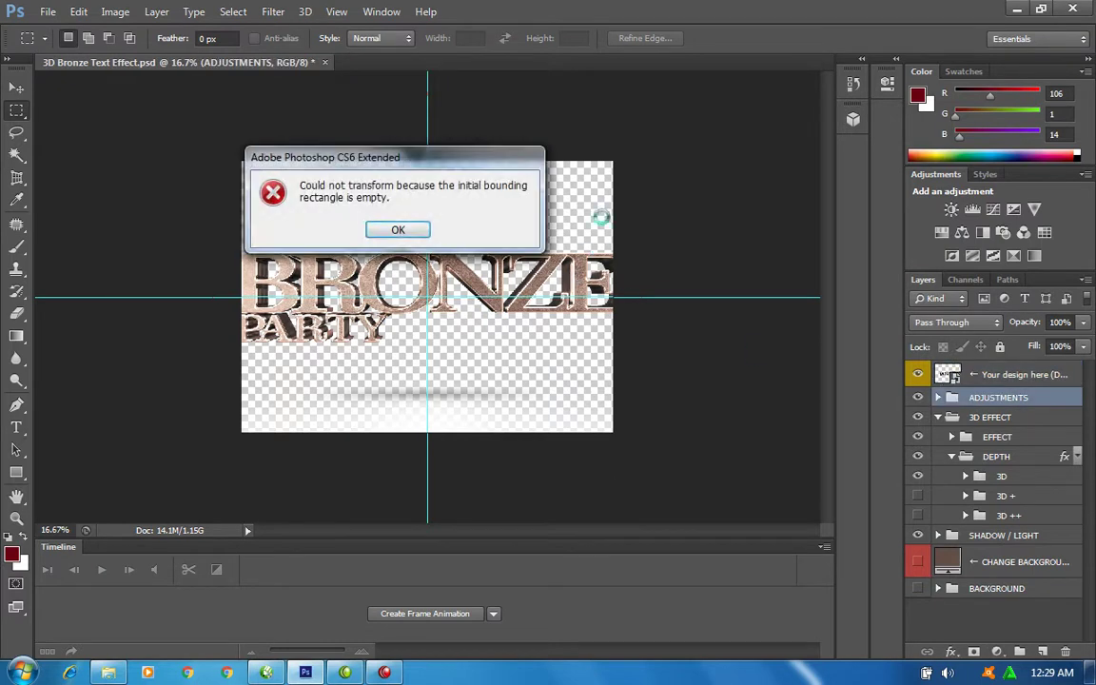
{"action": "left_click", "coordinate": [403, 228]}
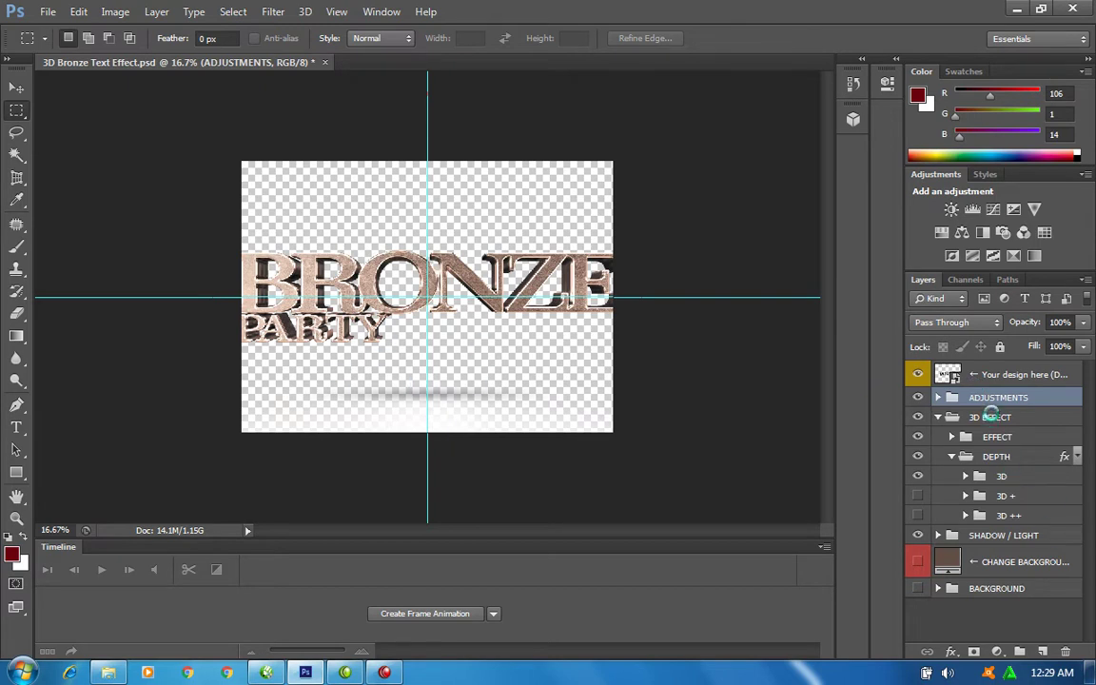
Scale the 3D EFFECT group down around its centre, looking at the CorelDRAW layout while Photoshop processes the transform.
{"action": "left_click", "coordinate": [996, 417]}
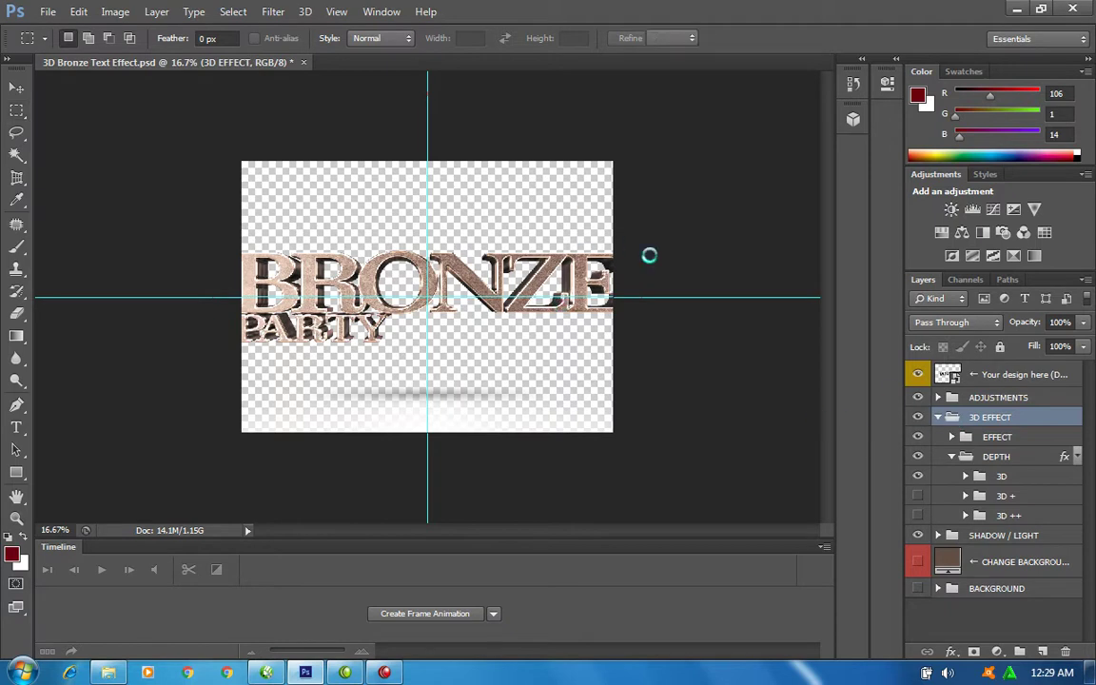
{"action": "key", "text": "ctrl+t"}
{"action": "left_click_drag", "start_coordinate": [620, 253], "coordinate": [547, 317]}
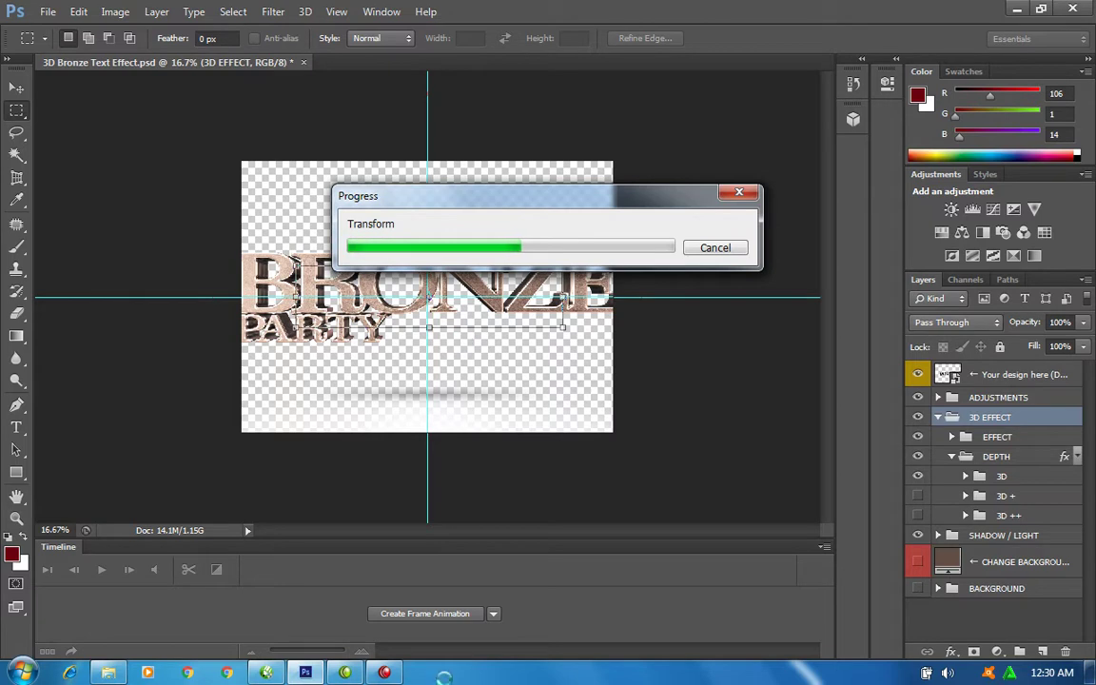
{"action": "key", "text": "alt+Tab"}
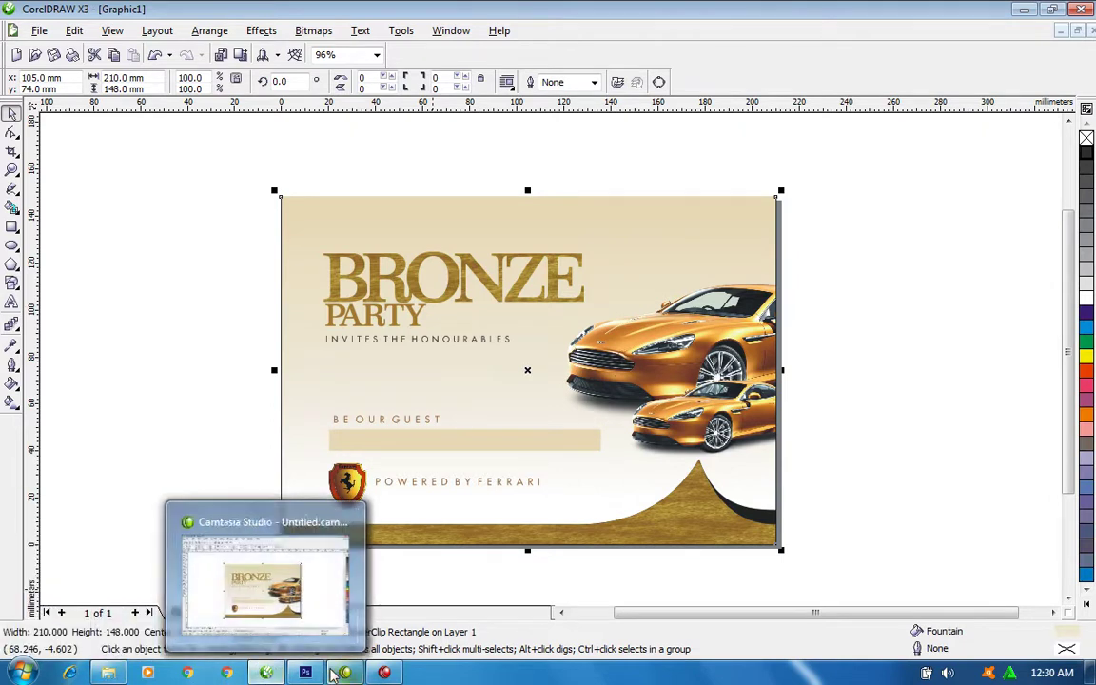
{"action": "left_click", "coordinate": [305, 672]}
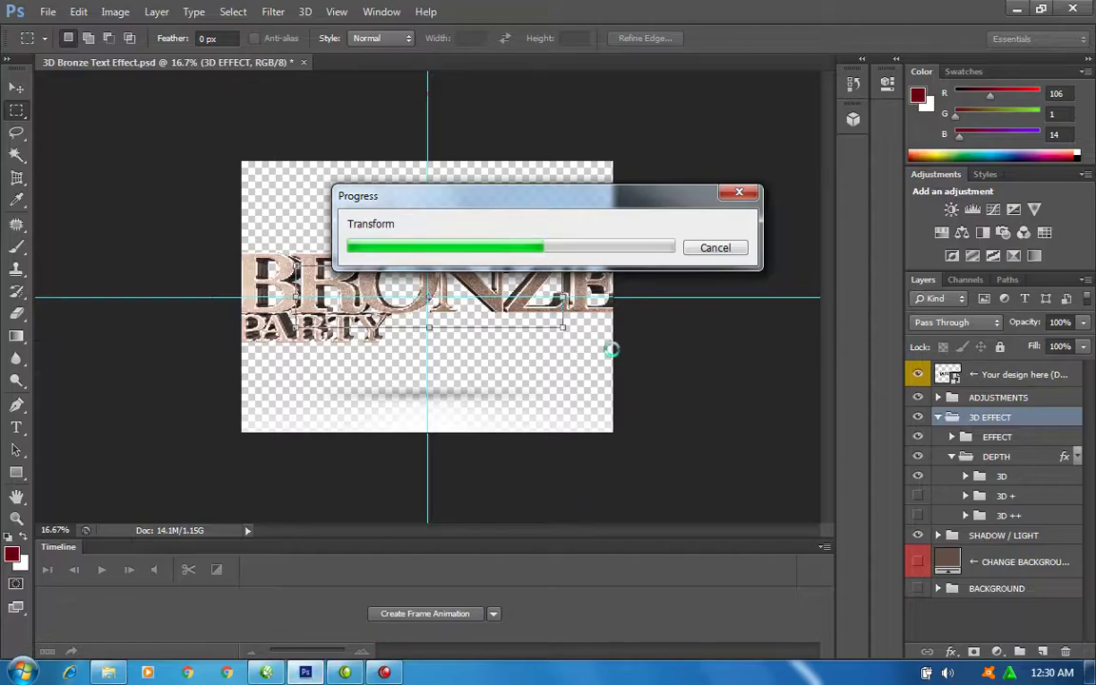